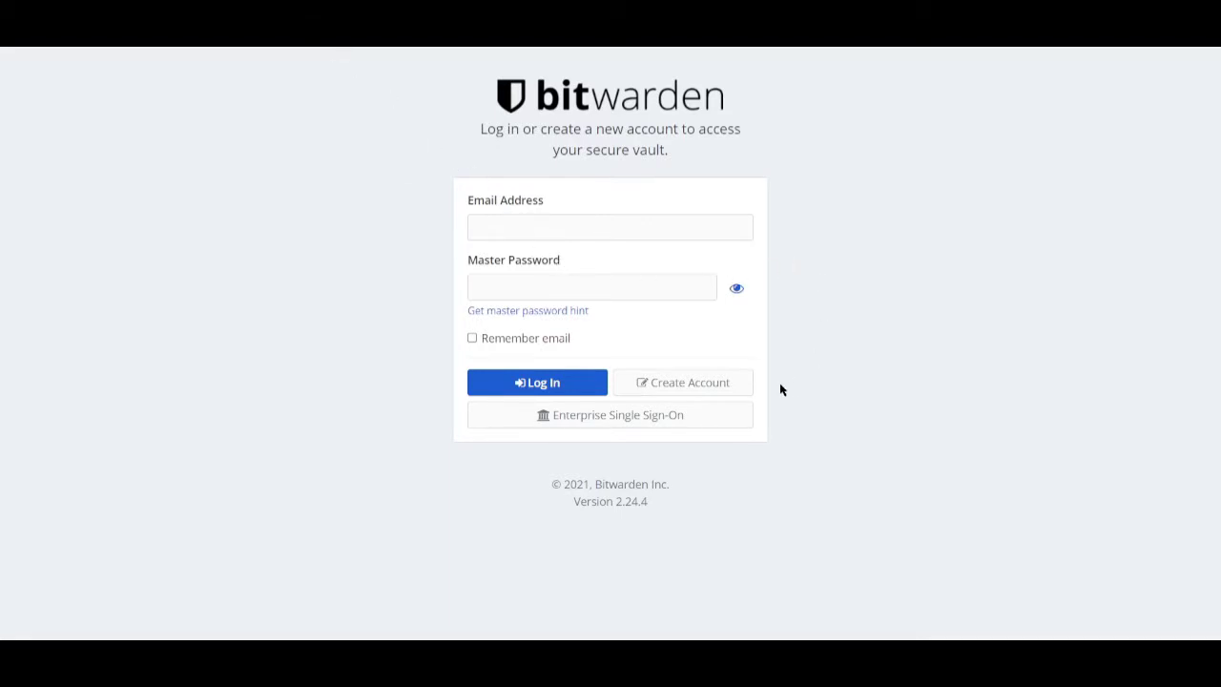
- Open the Create Account form and enter the account's e-mail address and your name
{"action": "left_click", "coordinate": [679, 390]}
{"action": "scroll", "coordinate": [684, 396], "scroll_direction": "down", "scroll_amount": 1}
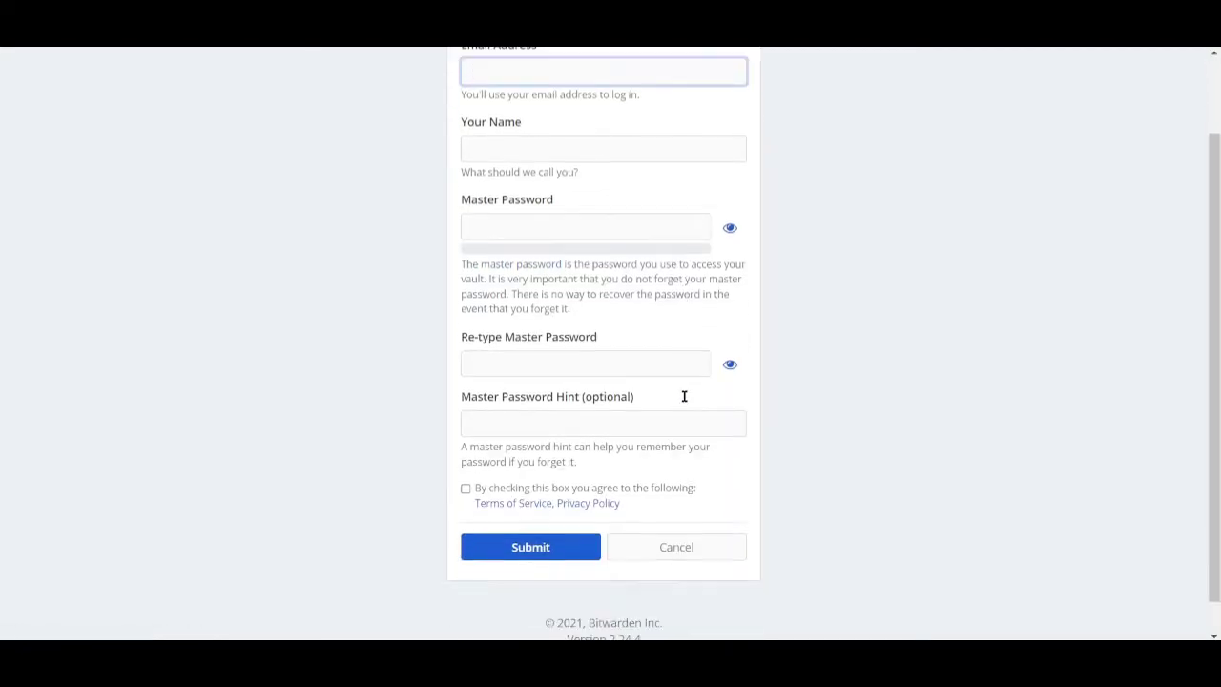
{"action": "scroll", "coordinate": [684, 396], "scroll_direction": "up", "scroll_amount": 1}
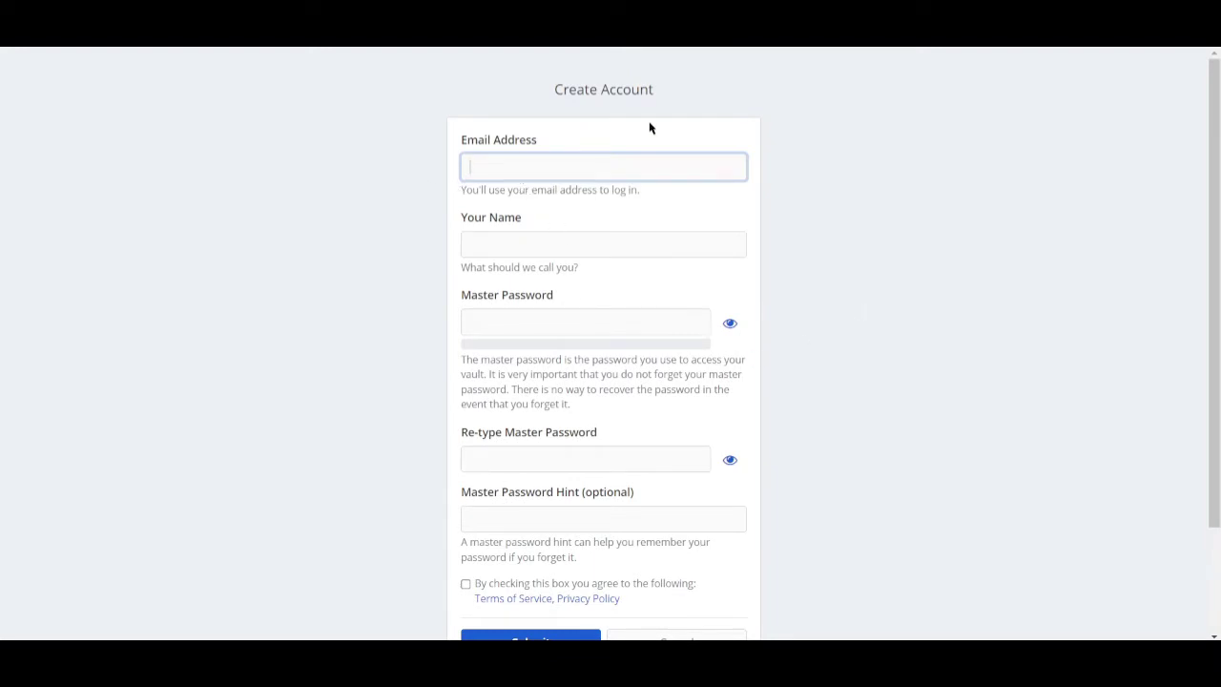
{"action": "scroll", "coordinate": [649, 128], "scroll_direction": "down", "scroll_amount": 1}
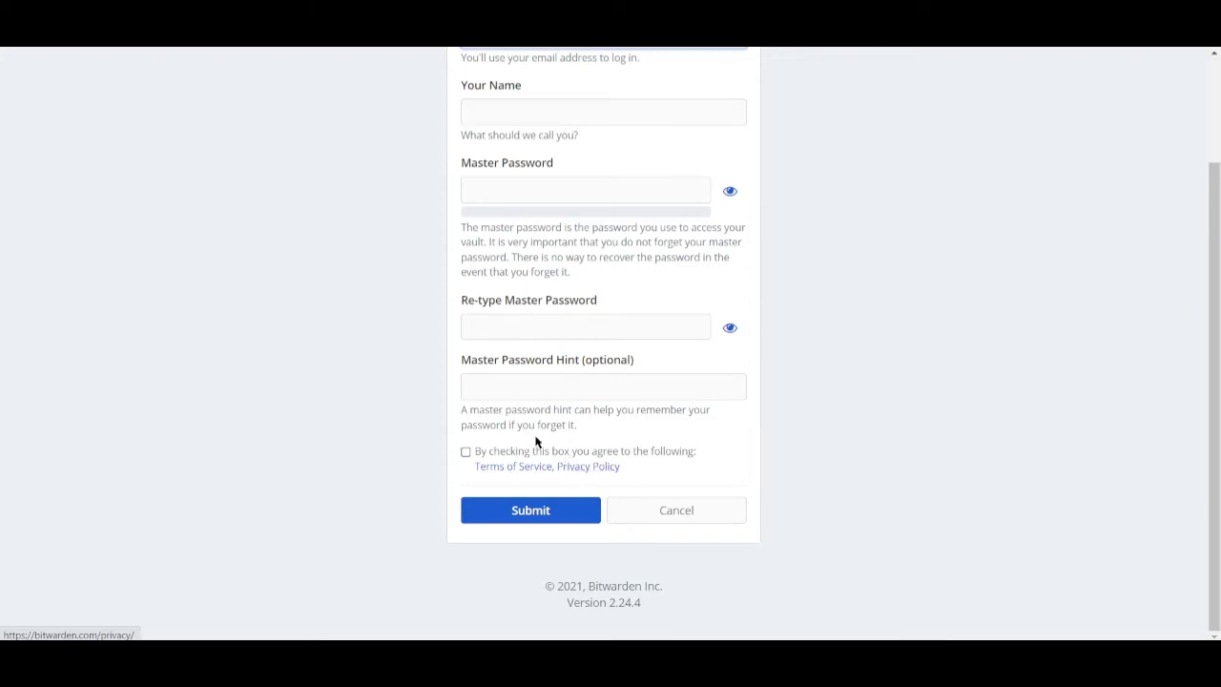
{"action": "scroll", "coordinate": [538, 439], "scroll_direction": "up", "scroll_amount": 1}
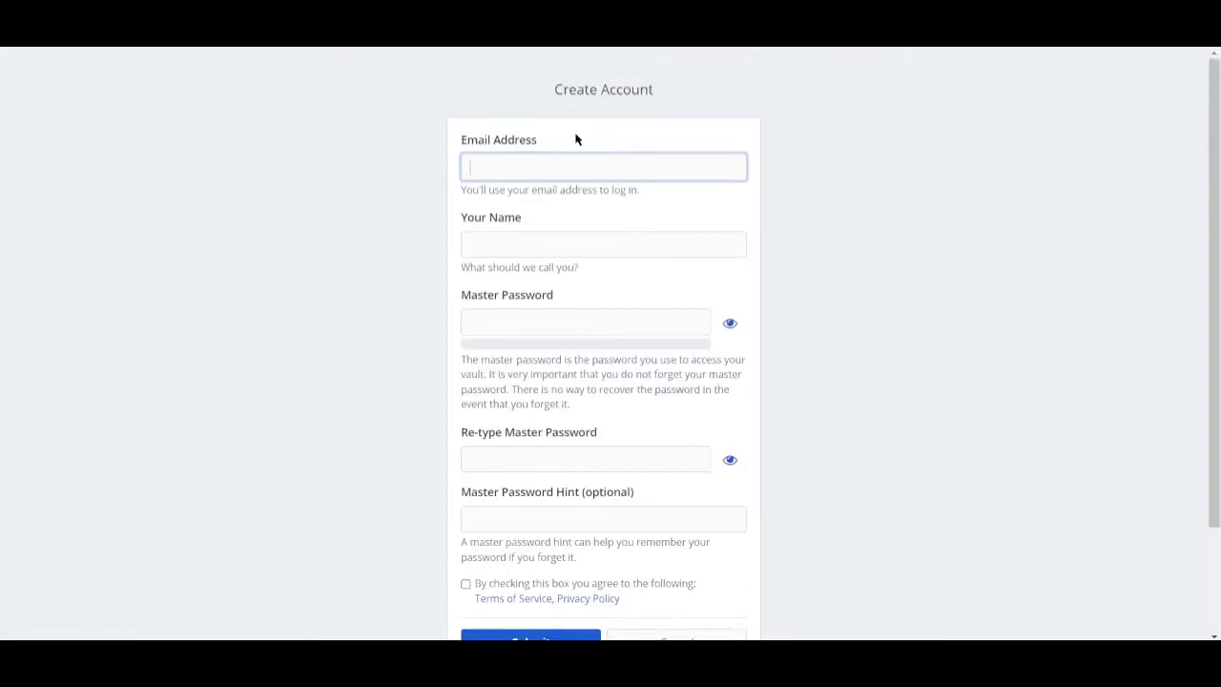
{"action": "key", "text": "Tab"}
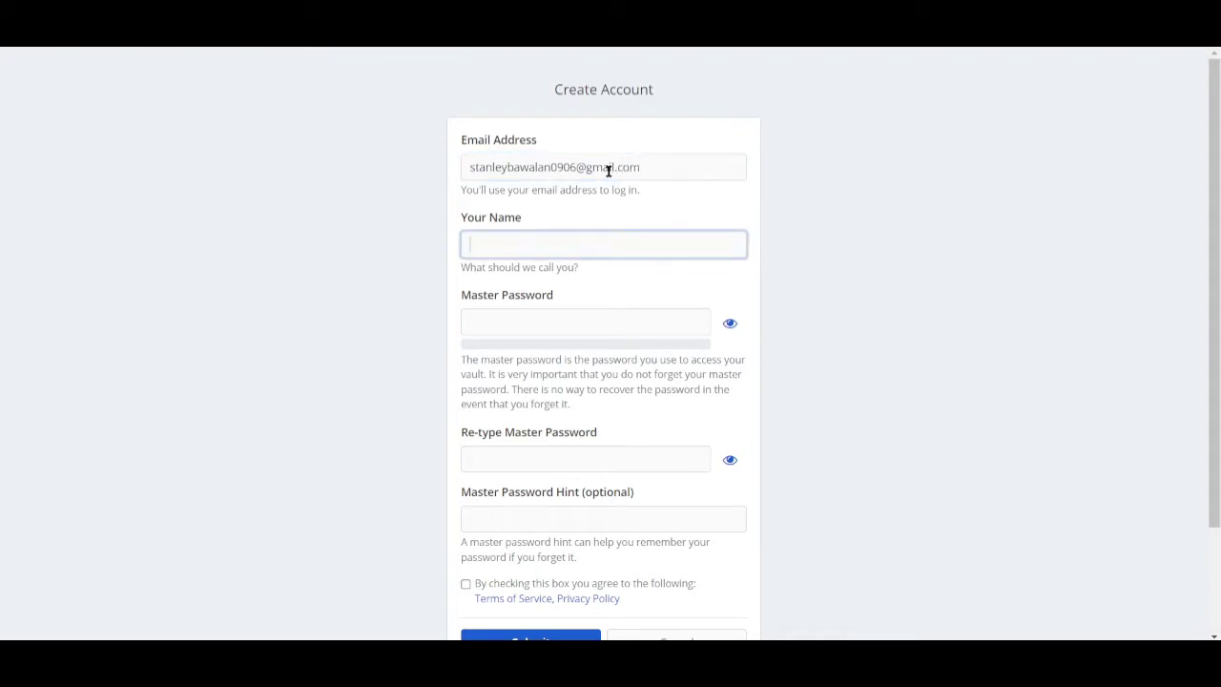
{"action": "key", "text": "Tab"}
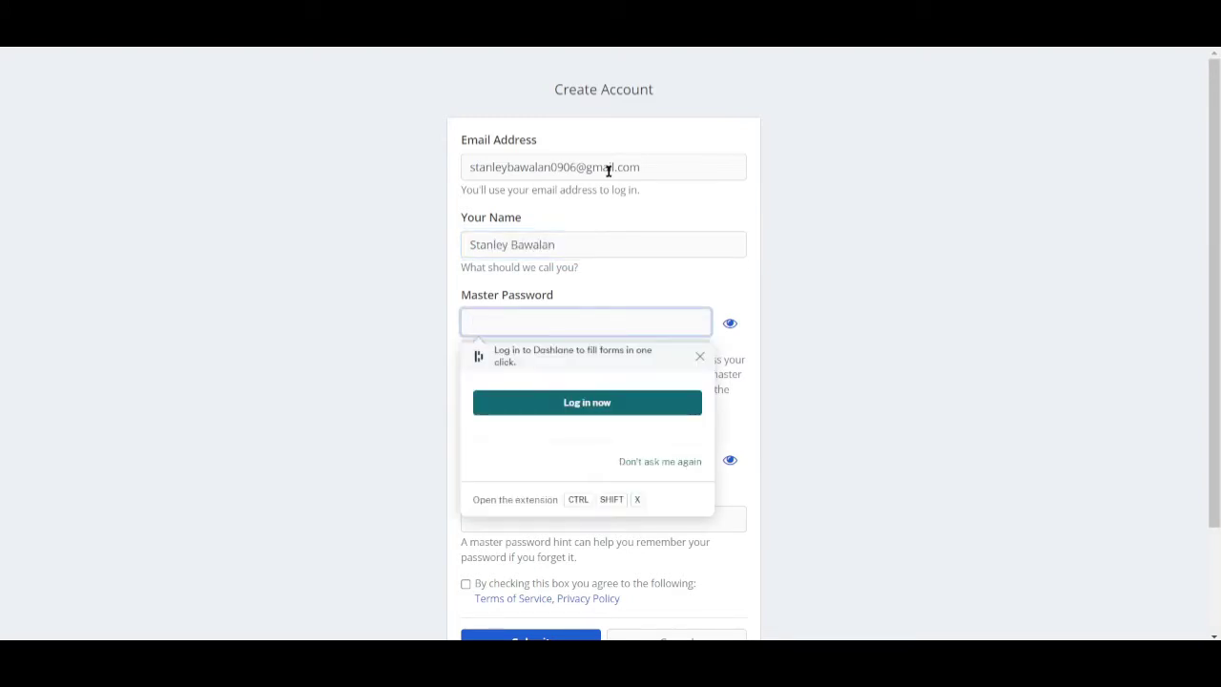
- Set and re-type a strong master password, then agree to the terms of service
{"action": "type", "text": "s"}
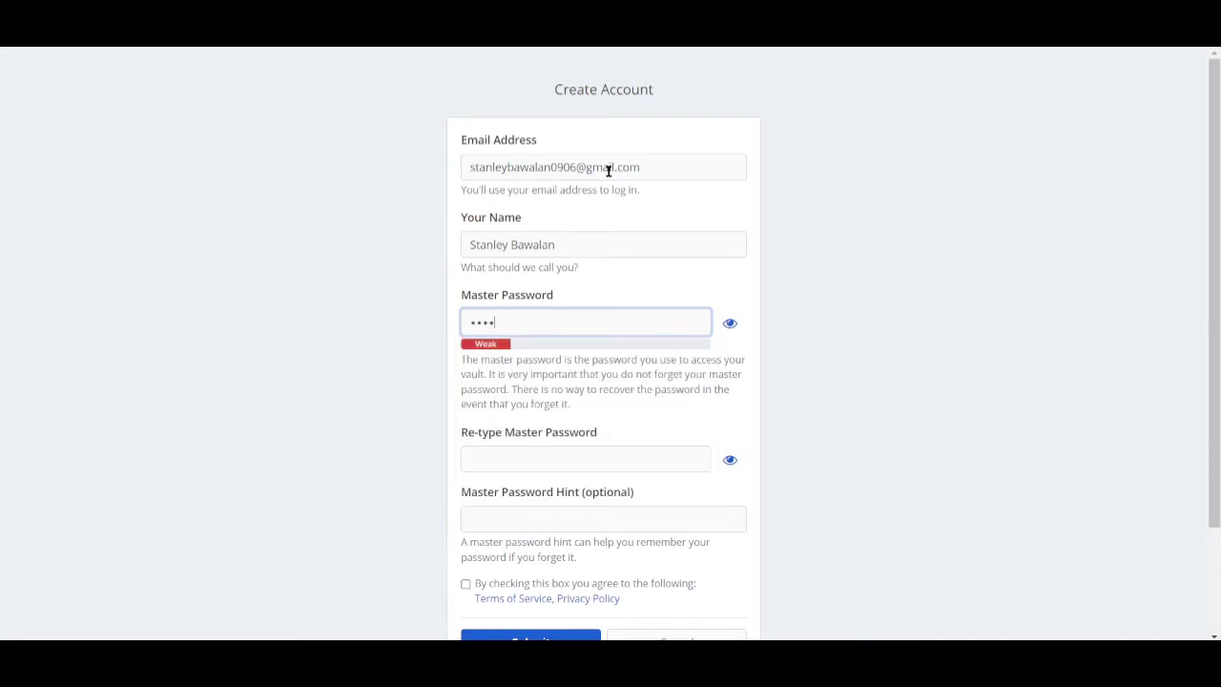
{"action": "type", "text": "•••••••••"}
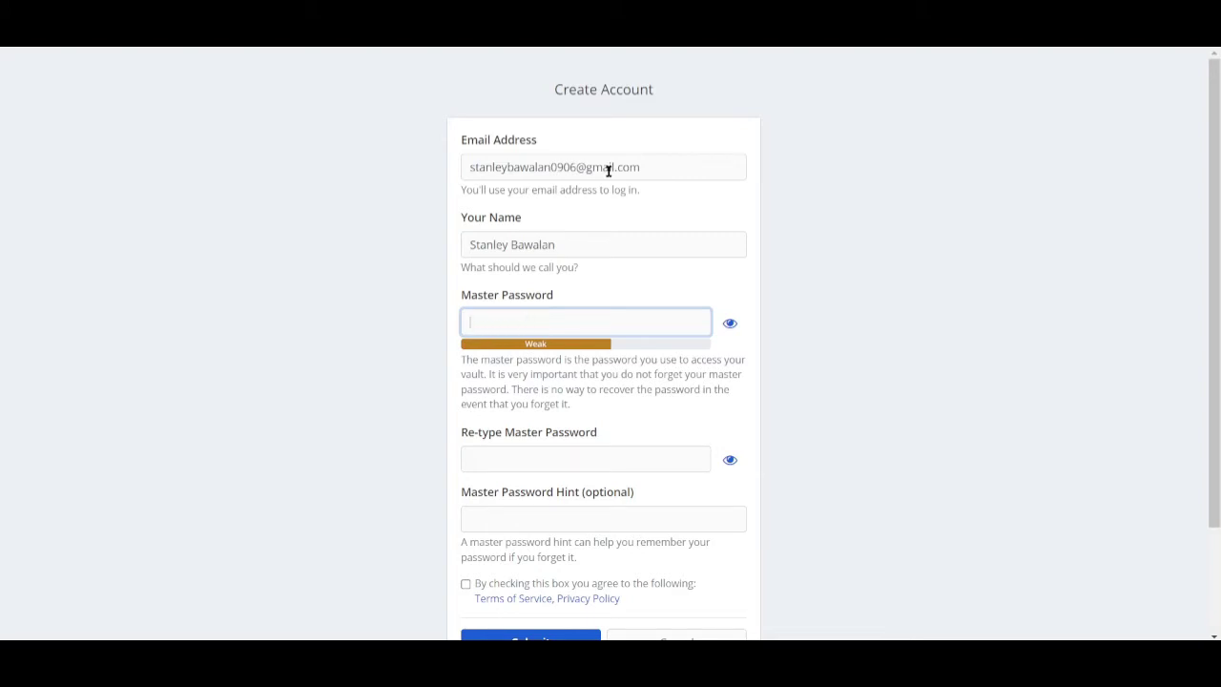
{"action": "type", "text": "•••••••"}
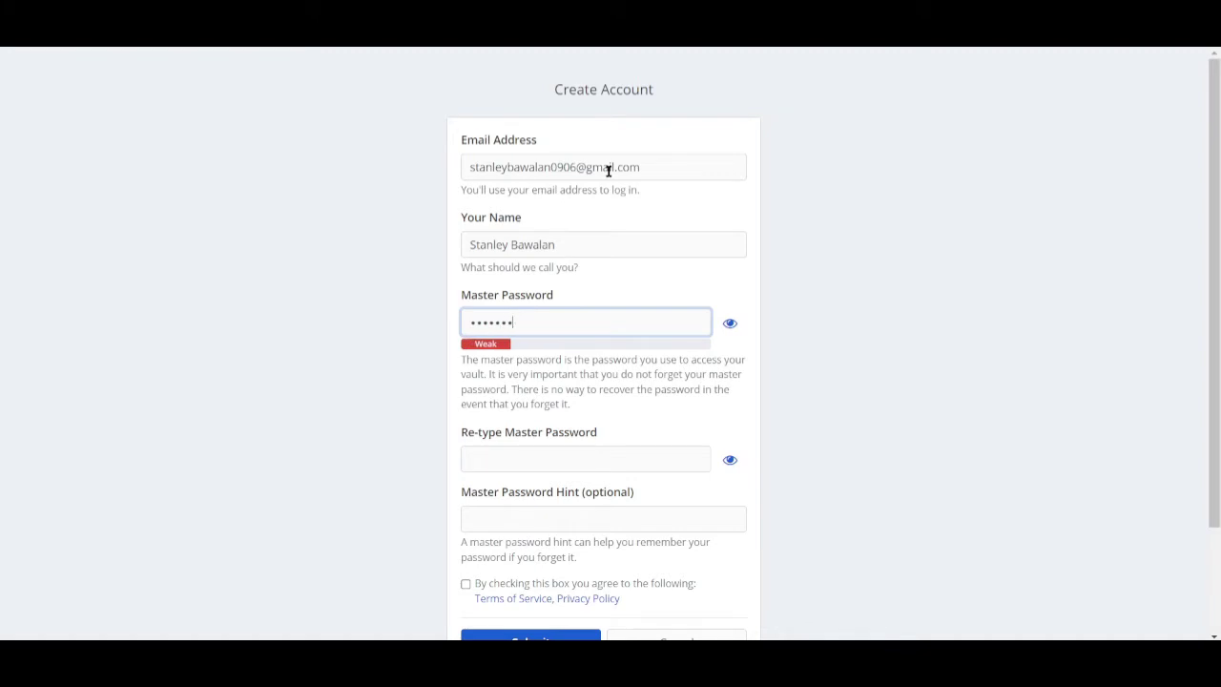
{"action": "type", "text": "•••••••••"}
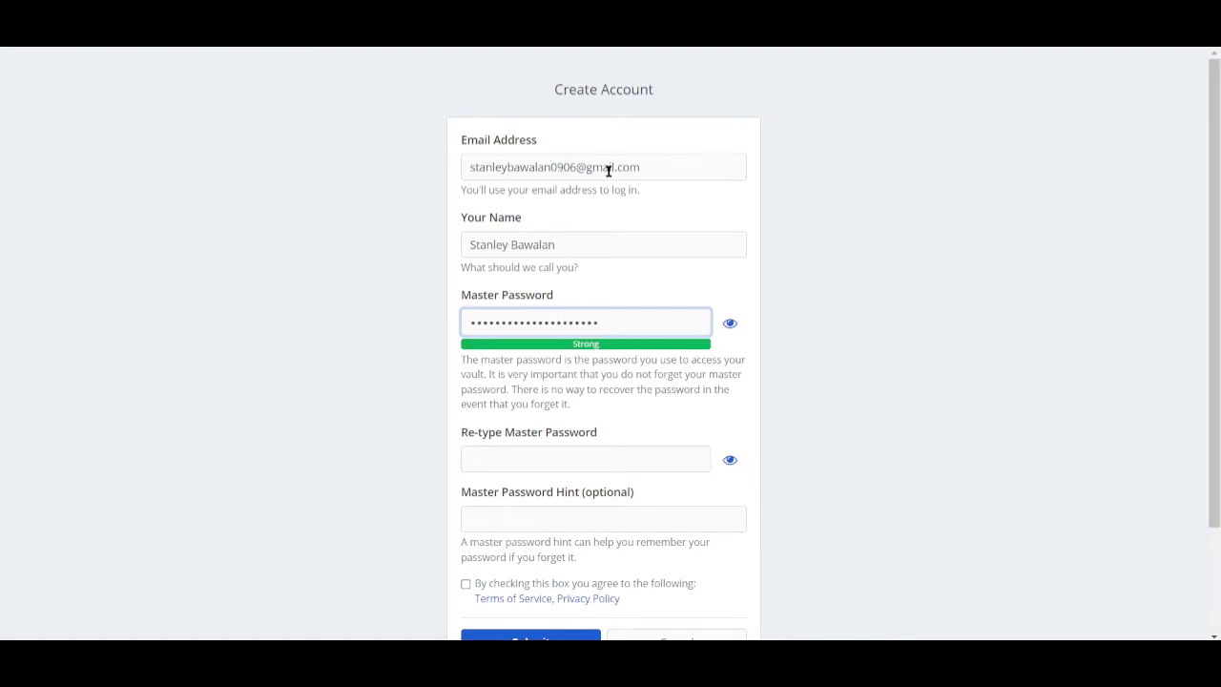
{"action": "left_click", "coordinate": [516, 464]}
{"action": "type", "text": "••••"}
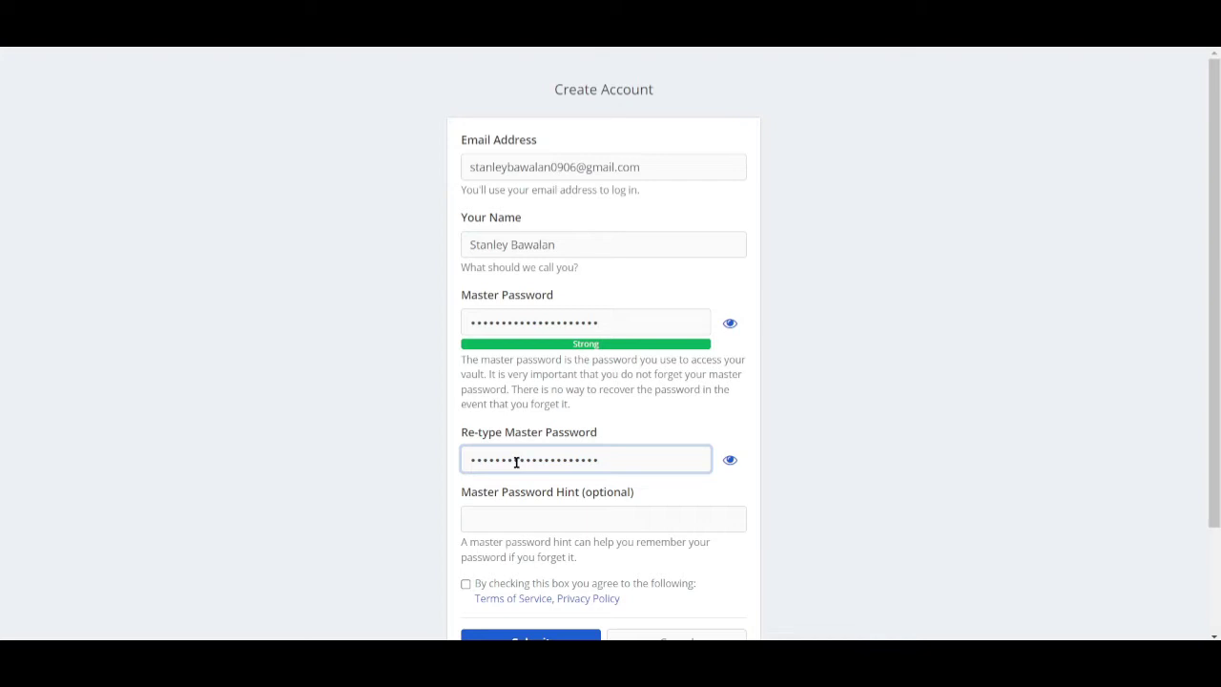
{"action": "left_click", "coordinate": [620, 529]}
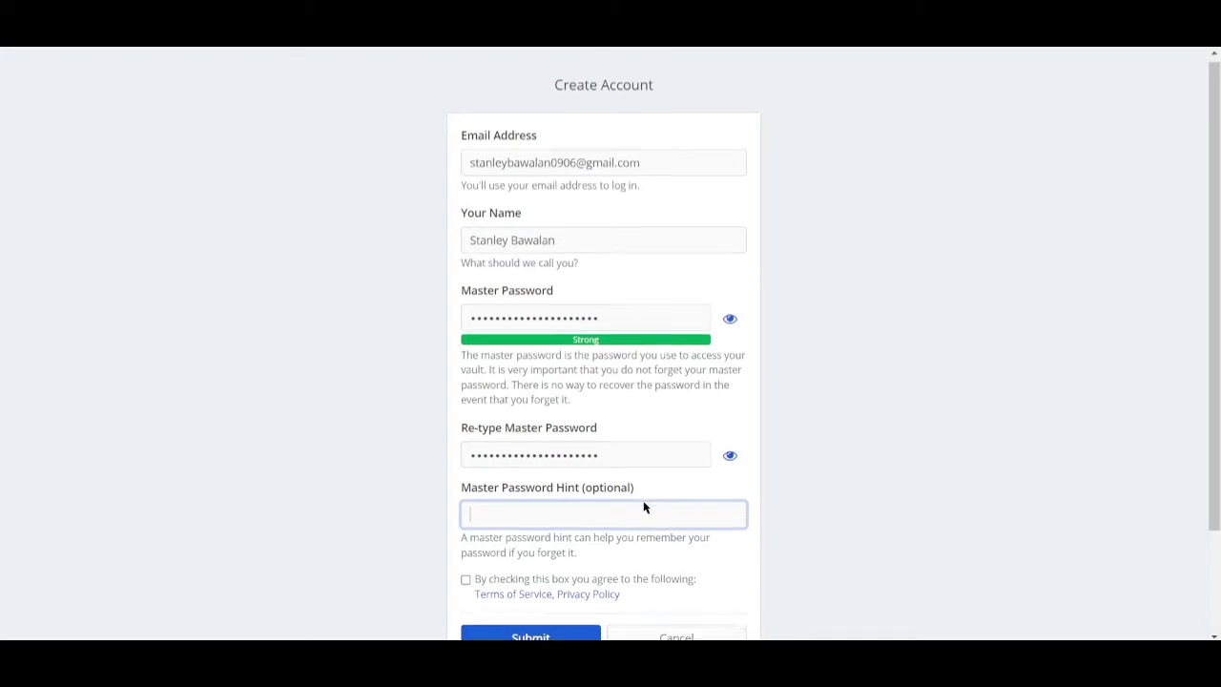
{"action": "scroll", "coordinate": [643, 507], "scroll_direction": "down", "scroll_amount": 2}
{"action": "left_click", "coordinate": [466, 453]}
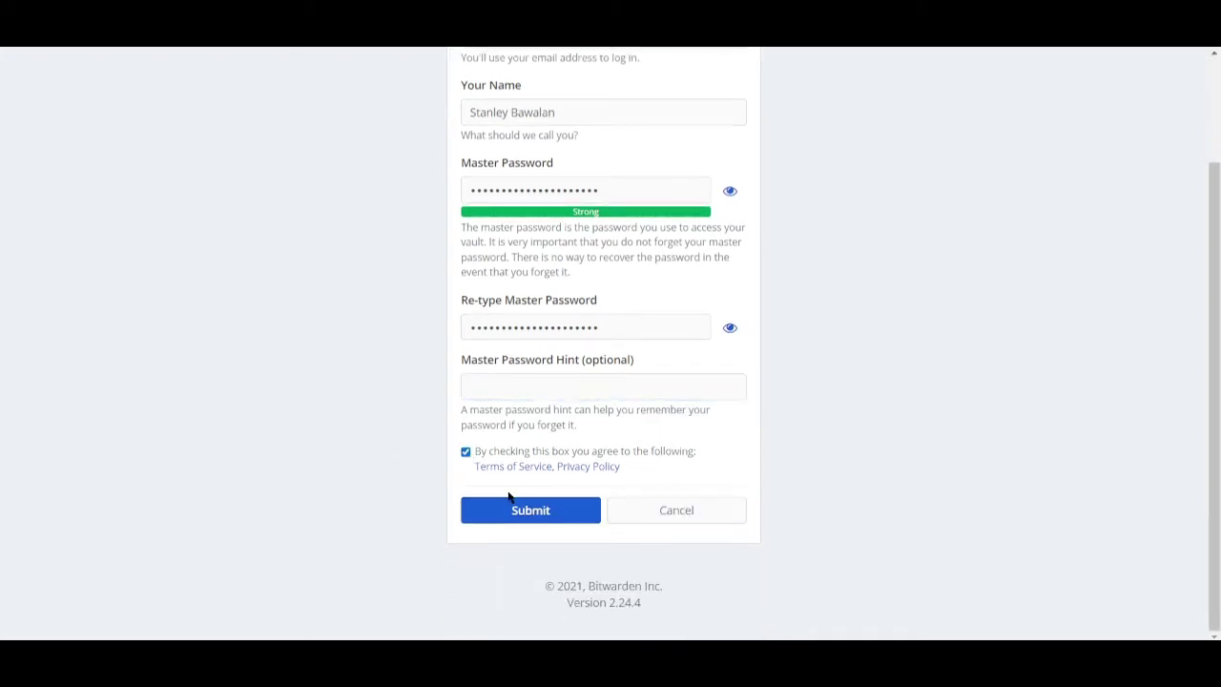
- Submit the registration, then log in with the new master password to reach My Vault
{"action": "left_click", "coordinate": [518, 511]}
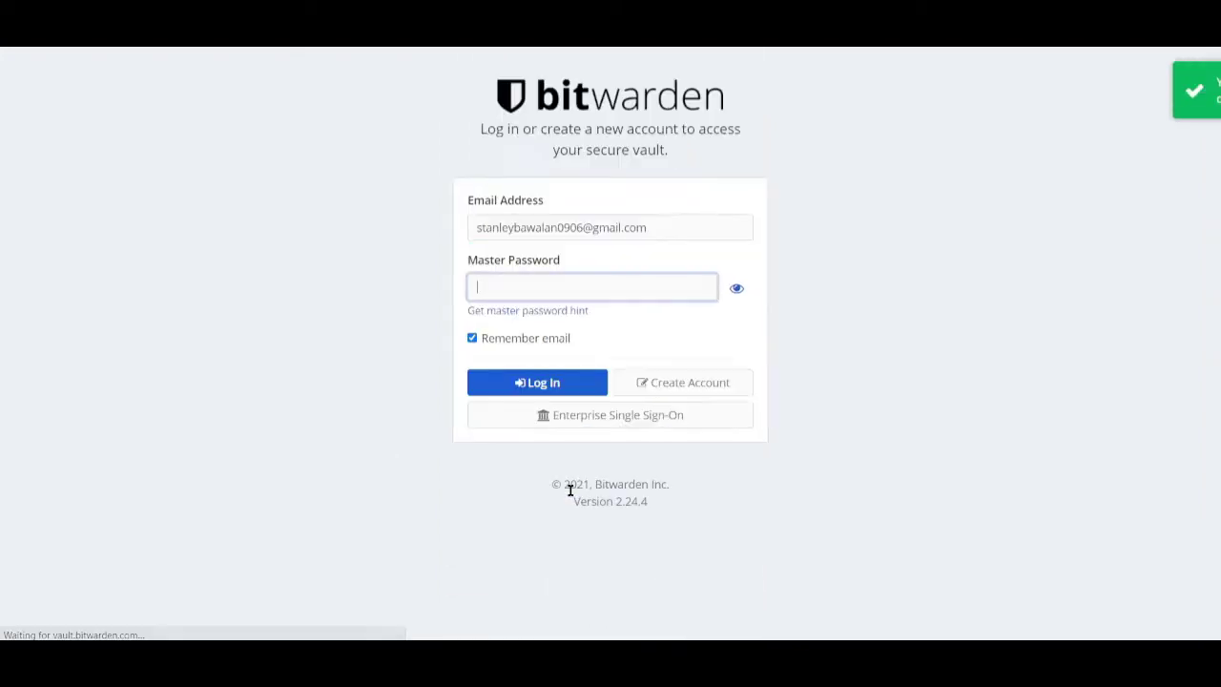
{"action": "left_click", "coordinate": [551, 277]}
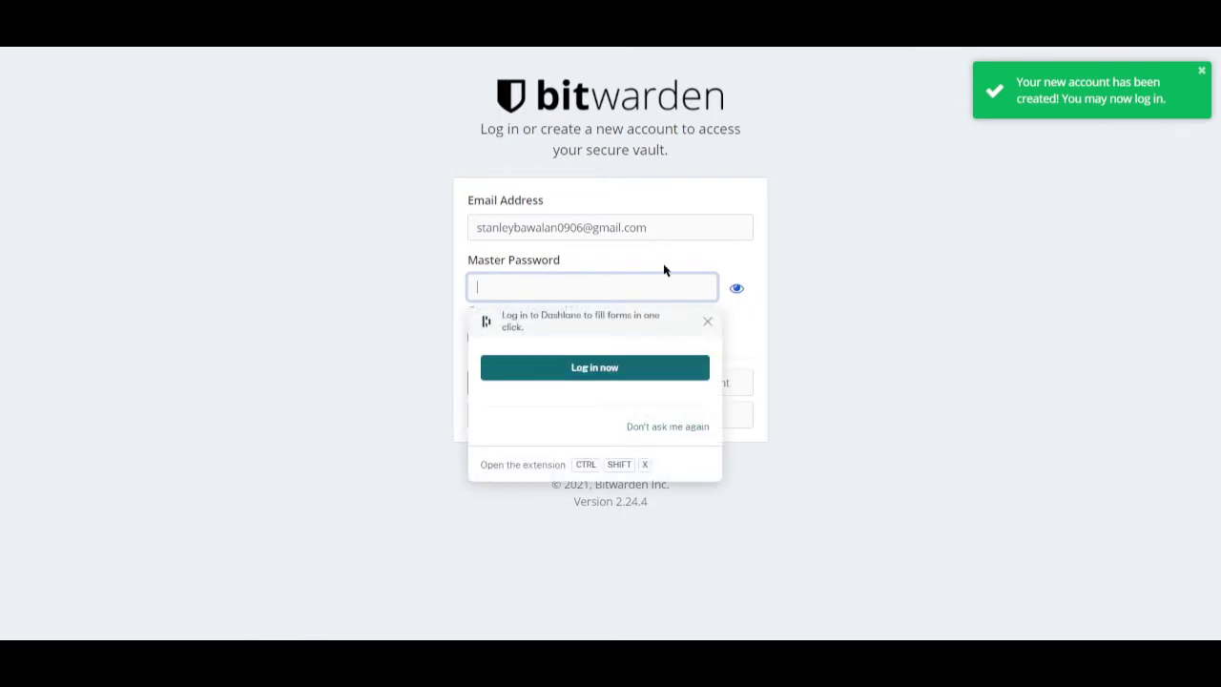
{"action": "left_click", "coordinate": [668, 267]}
{"action": "left_click", "coordinate": [591, 275]}
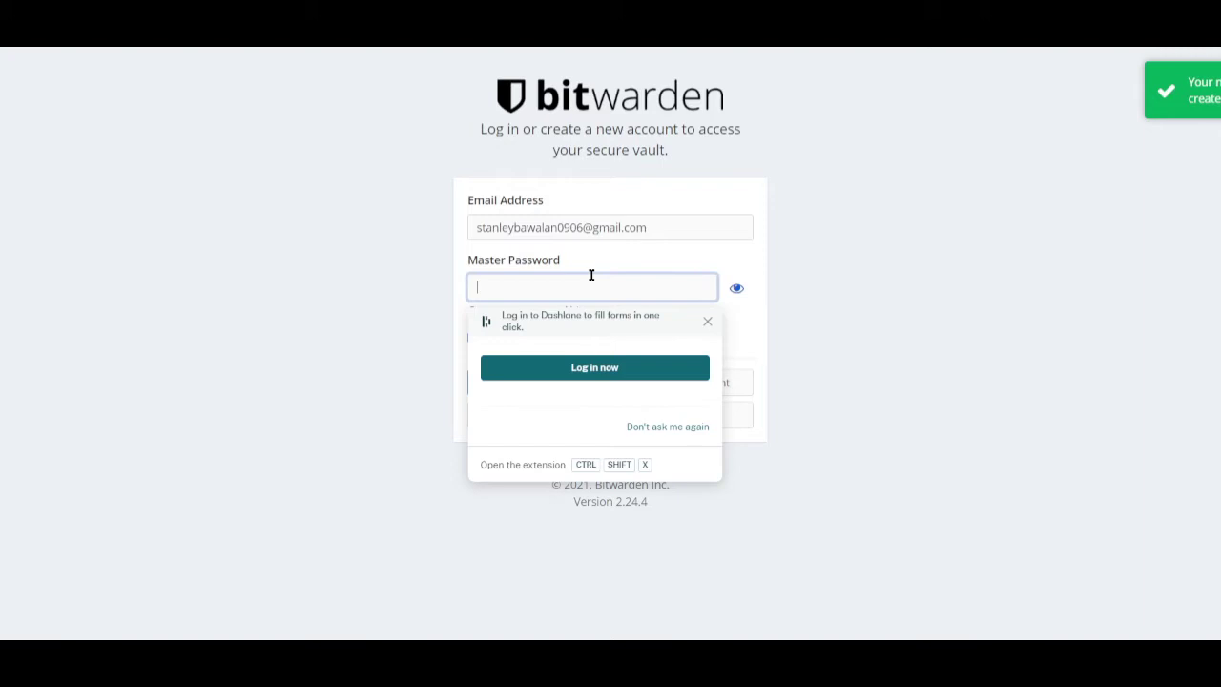
{"action": "type", "text": "****"}
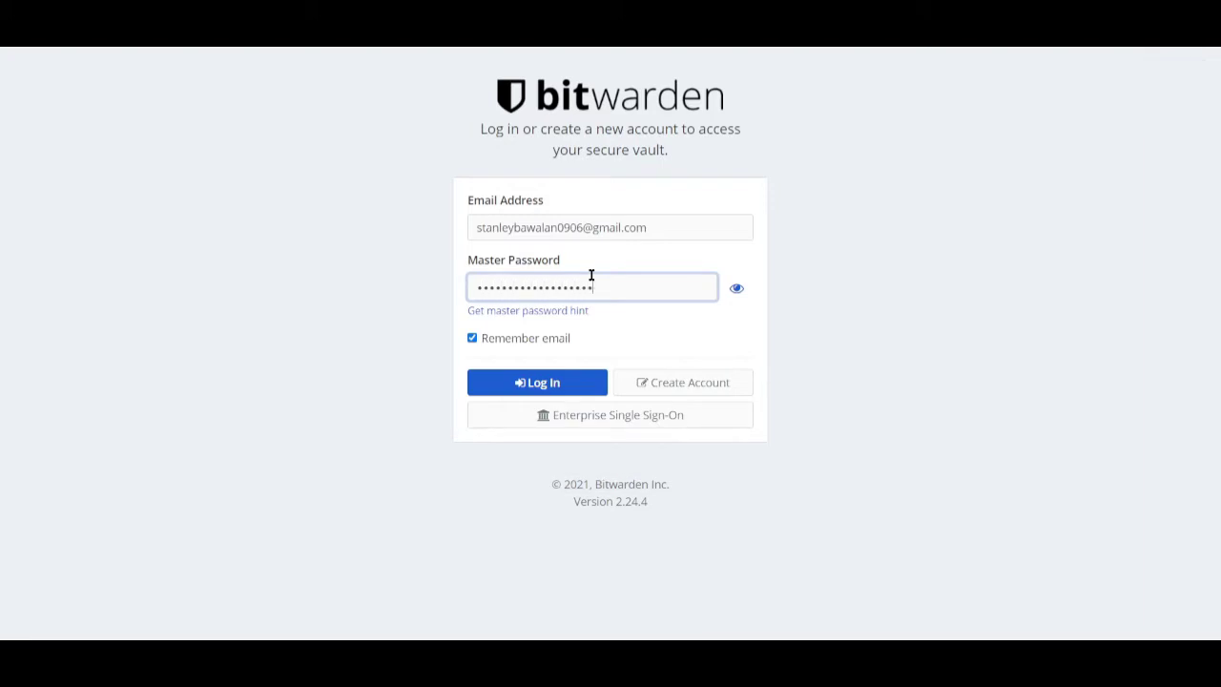
{"action": "key", "text": "Return"}
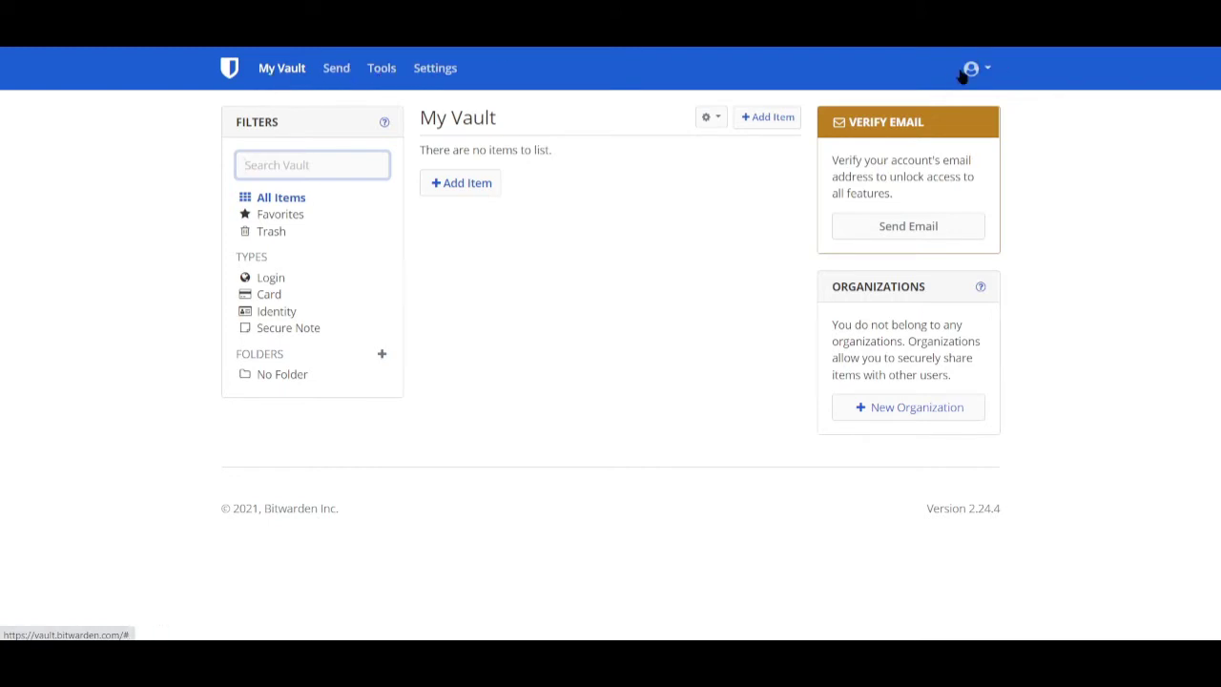
- Open the account dropdown from the profile icon in the top-right corner
{"action": "left_click", "coordinate": [988, 73]}
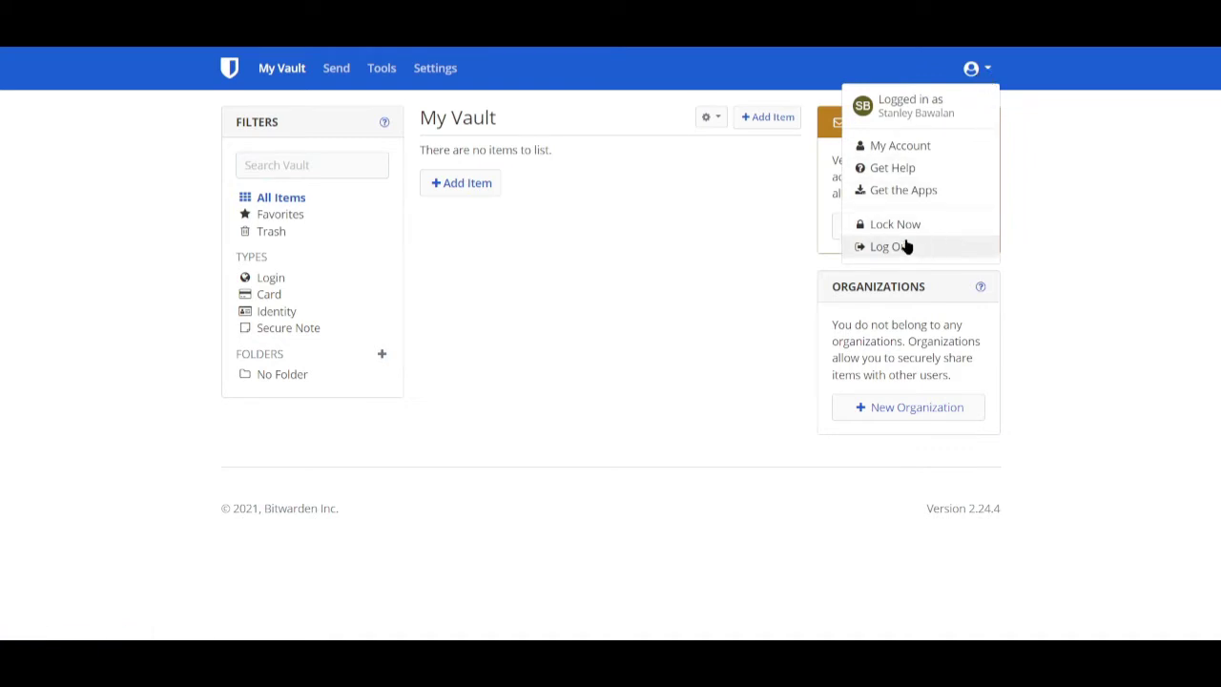
- Open My Account, scroll down to the Danger Zone, then go back to My Vault
{"action": "left_click", "coordinate": [881, 149]}
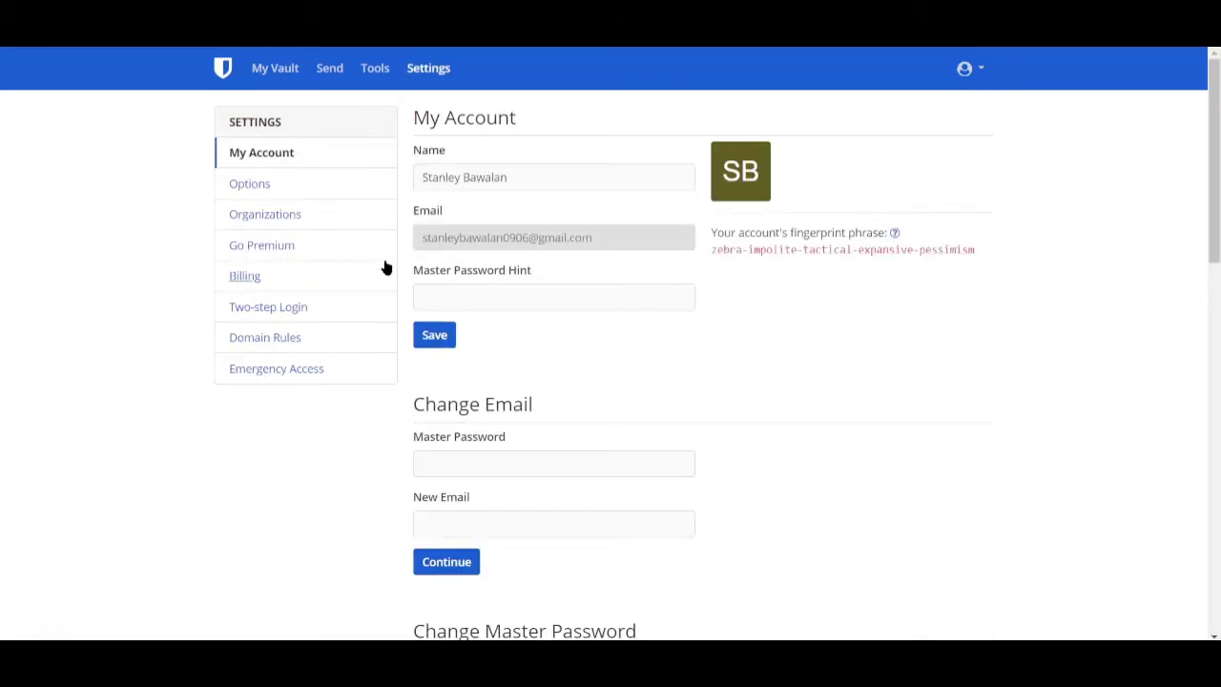
{"action": "scroll", "coordinate": [888, 381], "scroll_direction": "down", "scroll_amount": 3}
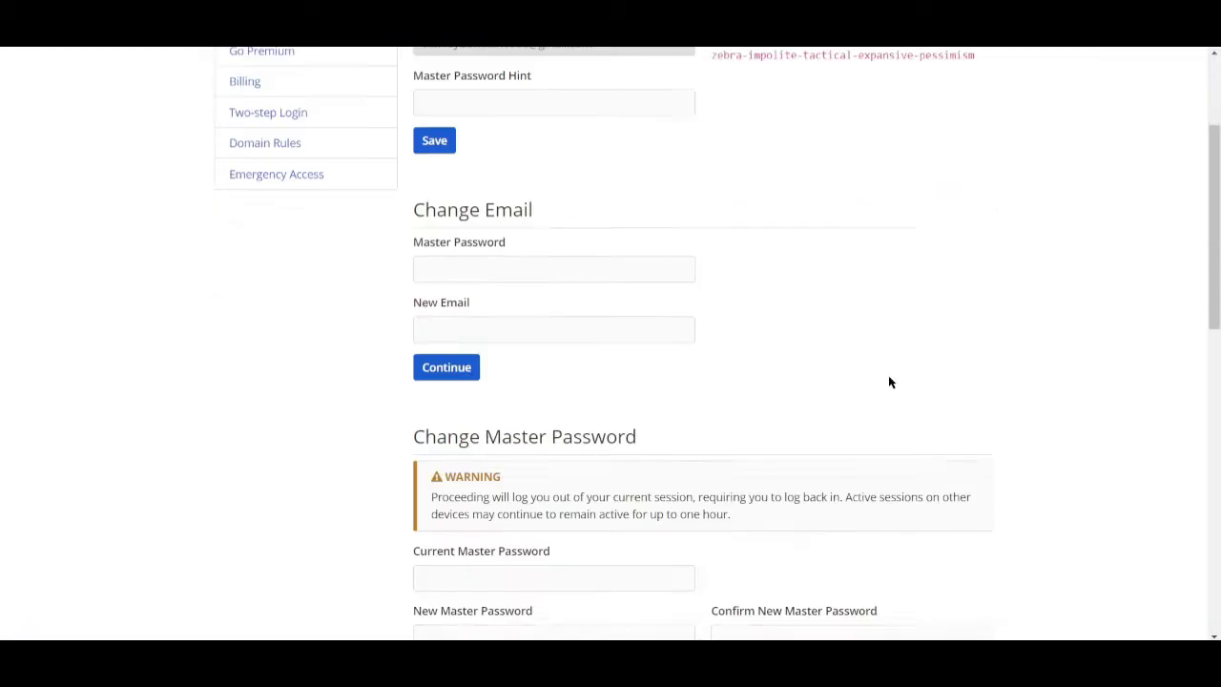
{"action": "scroll", "coordinate": [888, 382], "scroll_direction": "up", "scroll_amount": 3}
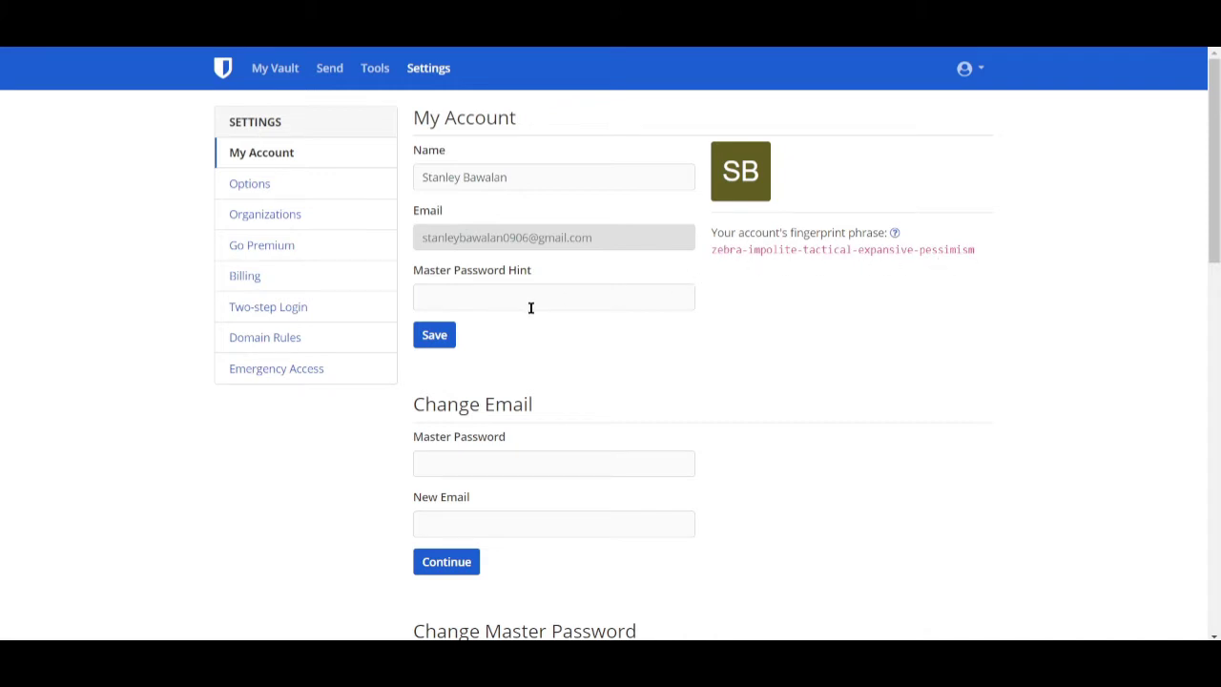
{"action": "scroll", "coordinate": [531, 307], "scroll_direction": "down", "scroll_amount": 5}
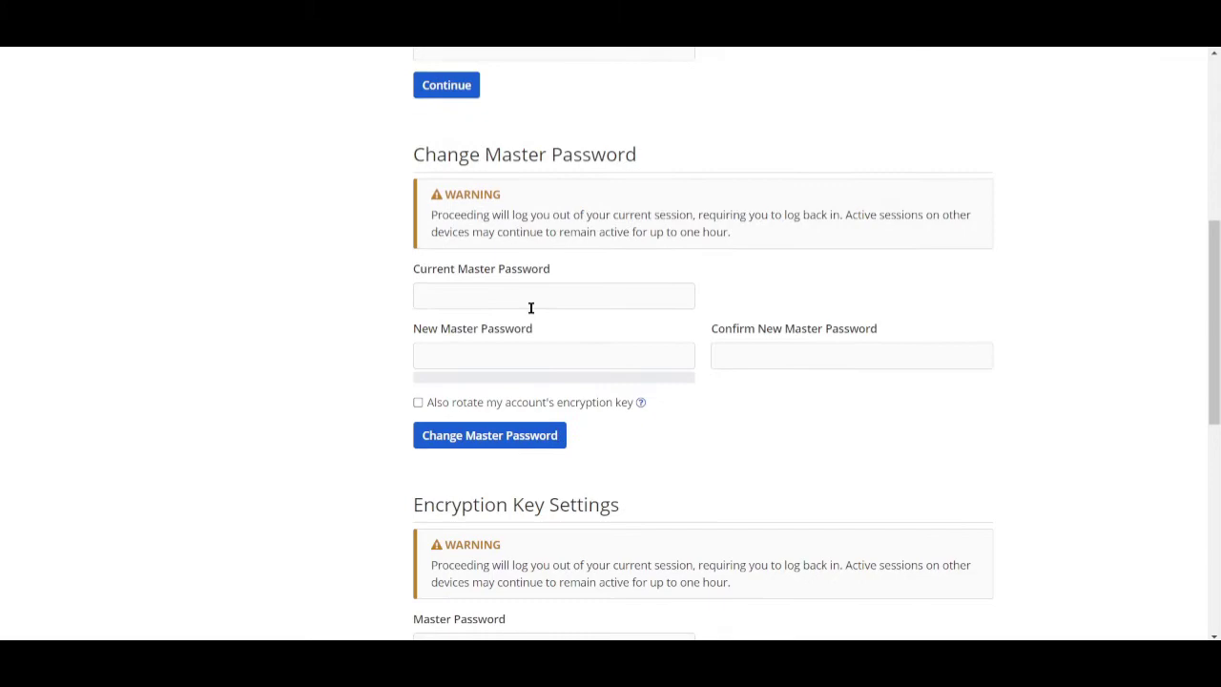
{"action": "scroll", "coordinate": [532, 321], "scroll_direction": "down", "scroll_amount": 5}
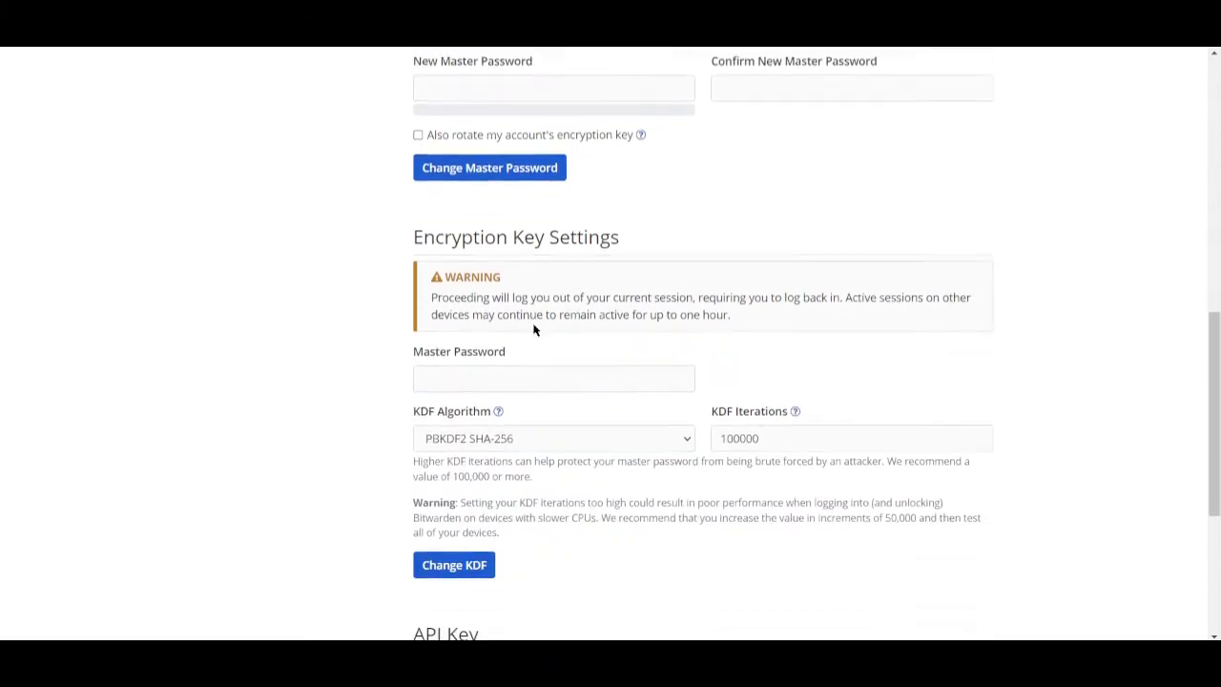
{"action": "scroll", "coordinate": [537, 333], "scroll_direction": "down", "scroll_amount": 2}
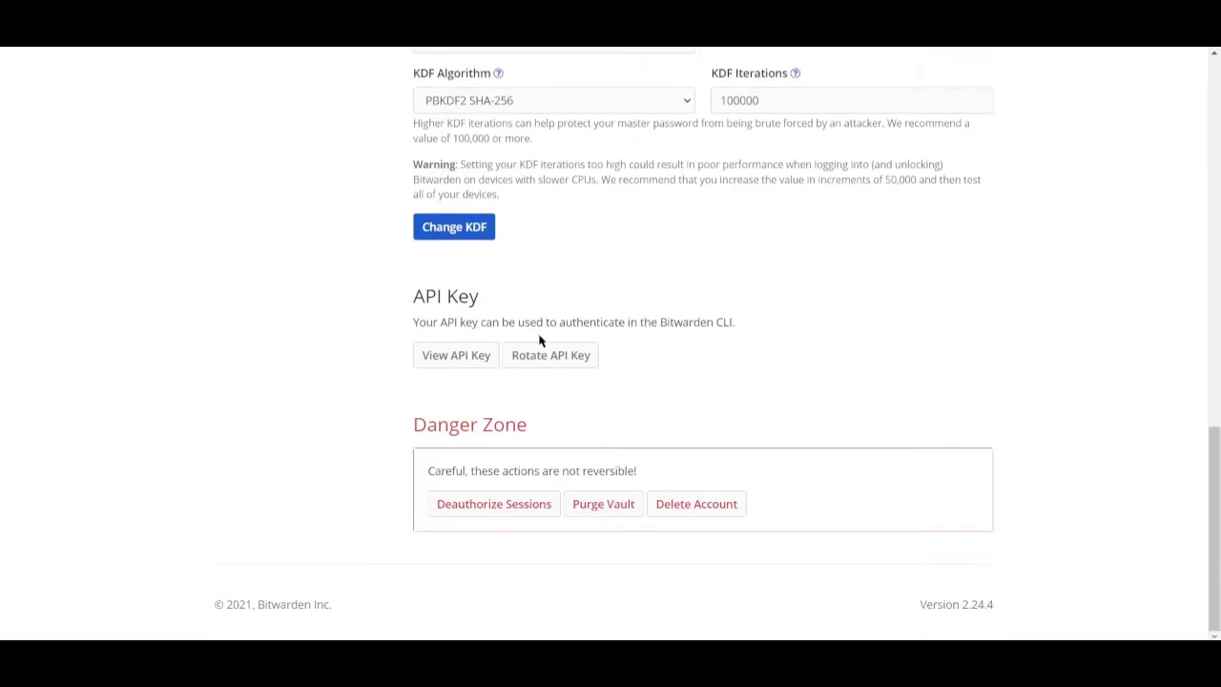
{"action": "scroll", "coordinate": [539, 341], "scroll_direction": "up", "scroll_amount": 12}
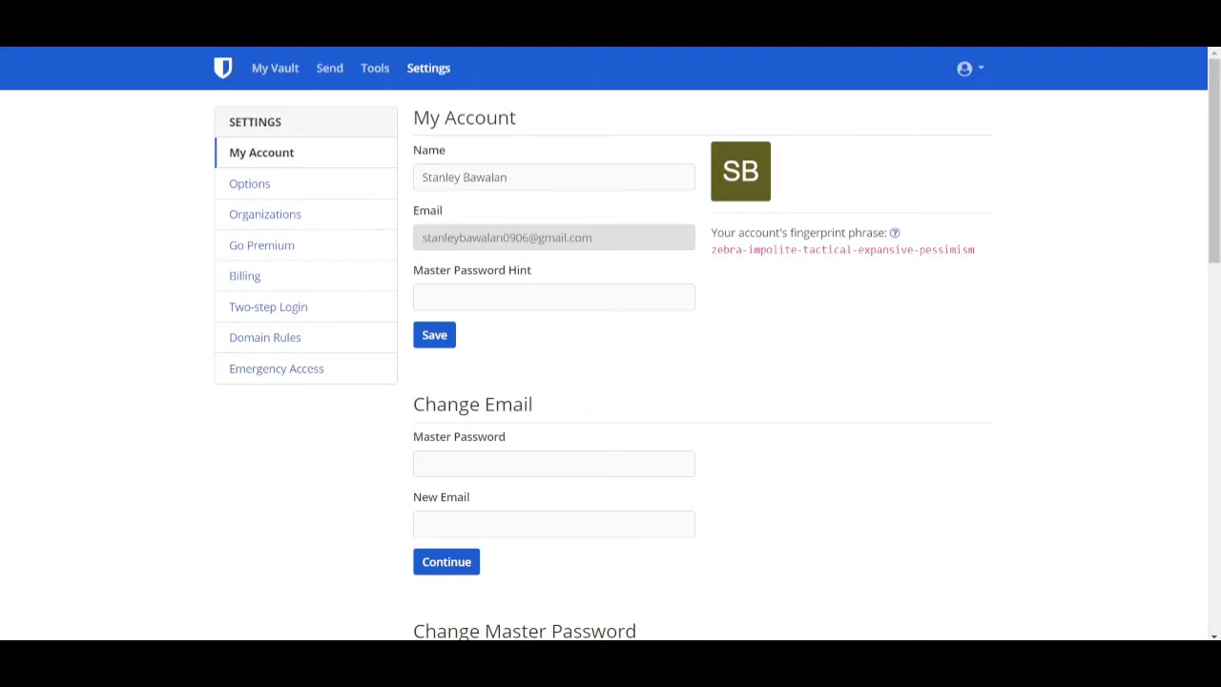
{"action": "left_click", "coordinate": [16, 42]}
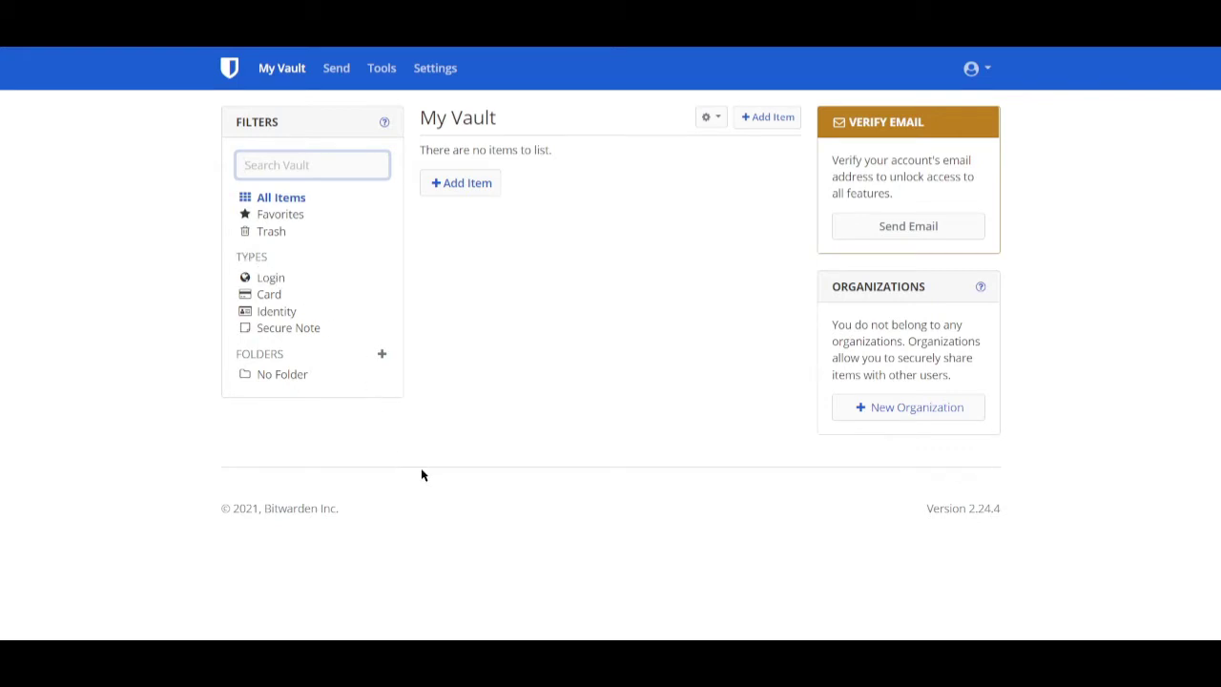
- Filter the vault to Favorites, then switch back to All Items
{"action": "left_click", "coordinate": [275, 218]}
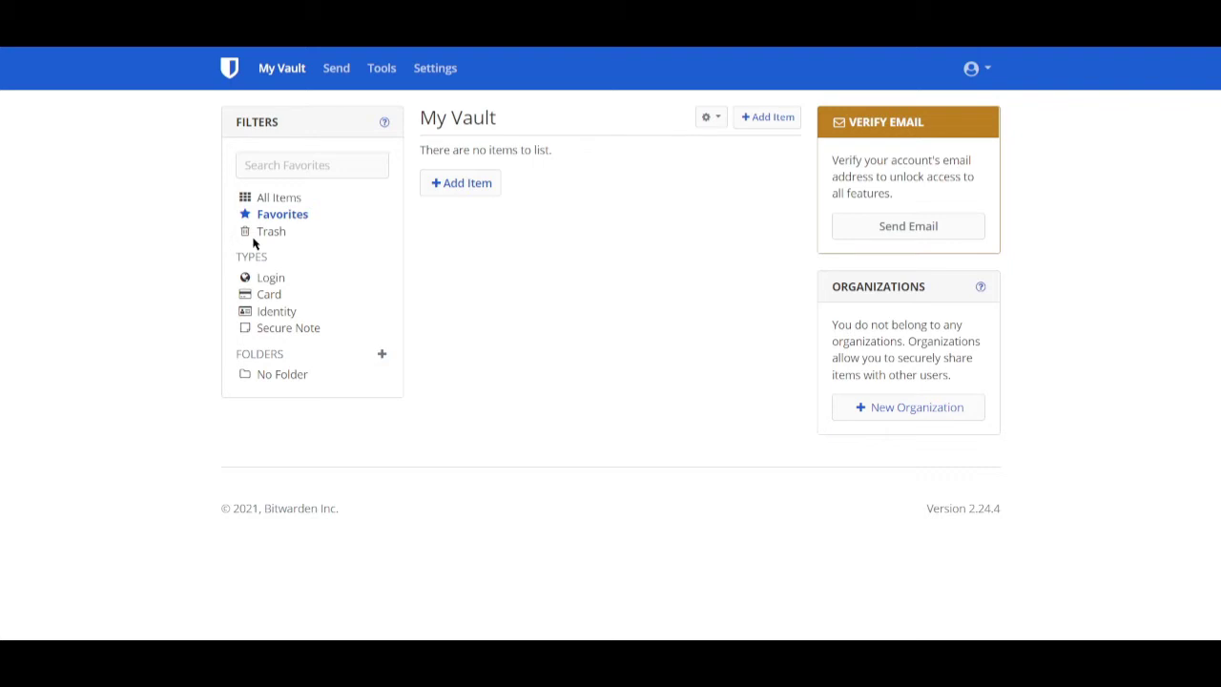
{"action": "left_click", "coordinate": [273, 202]}
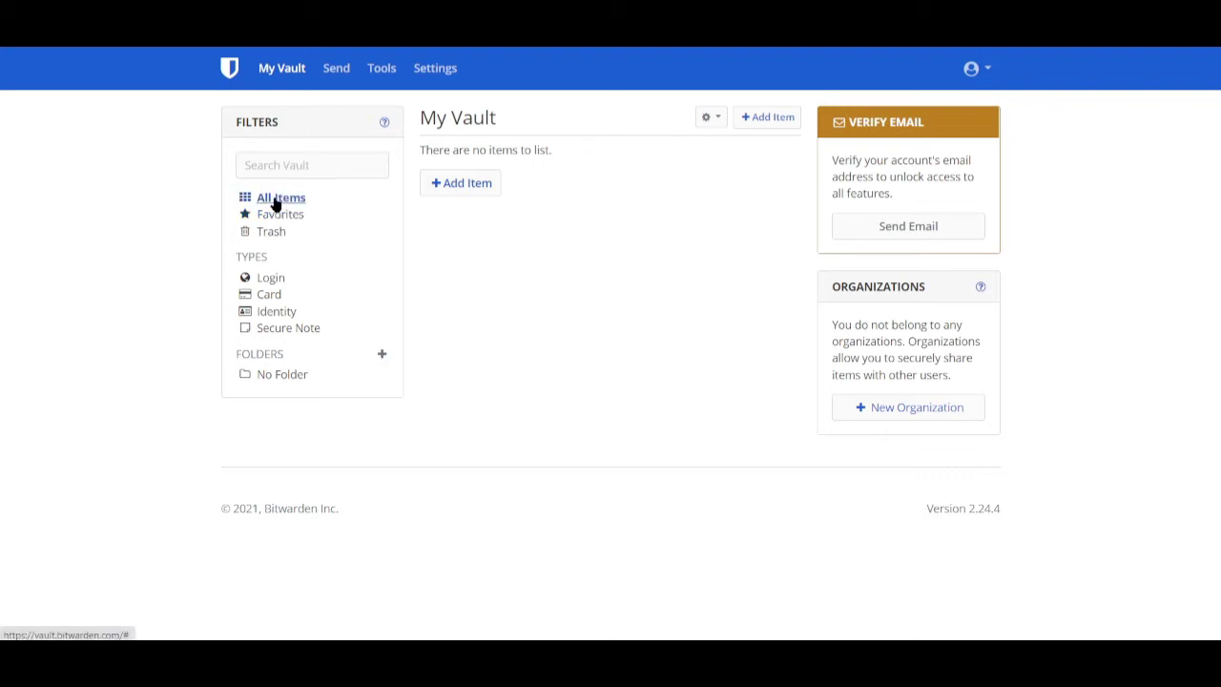
- Add a new Login item named 'Facebook Log' with No Folder
{"action": "left_click", "coordinate": [470, 184]}
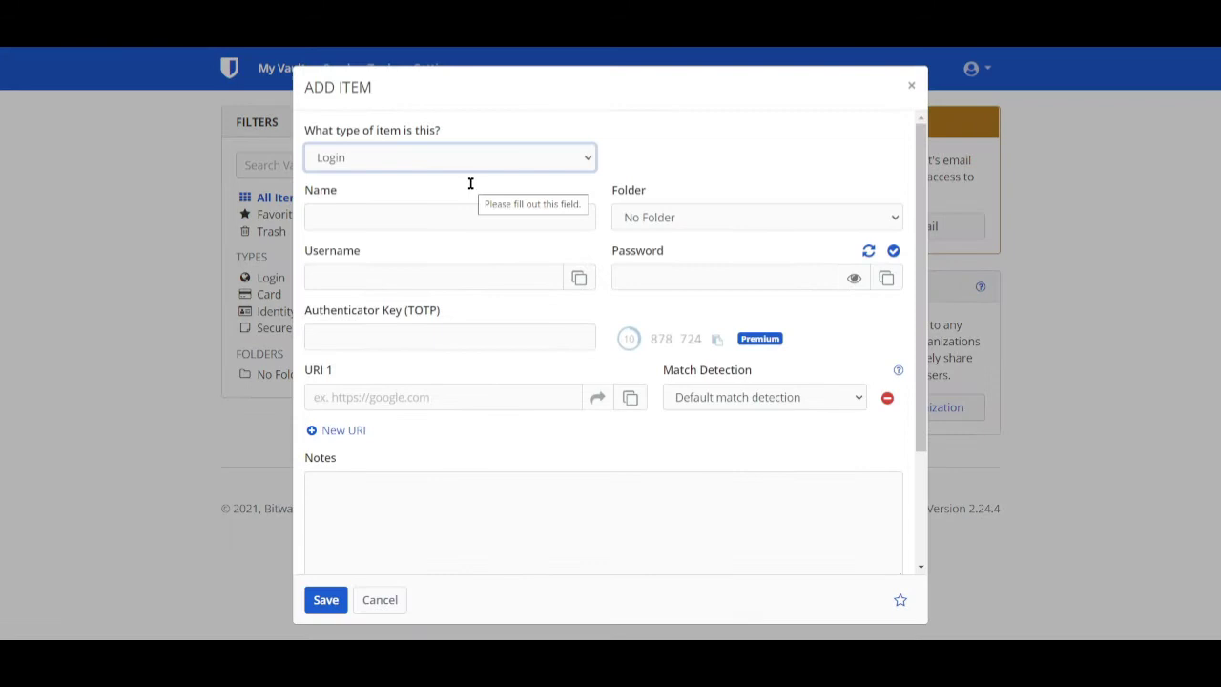
{"action": "left_click", "coordinate": [584, 157]}
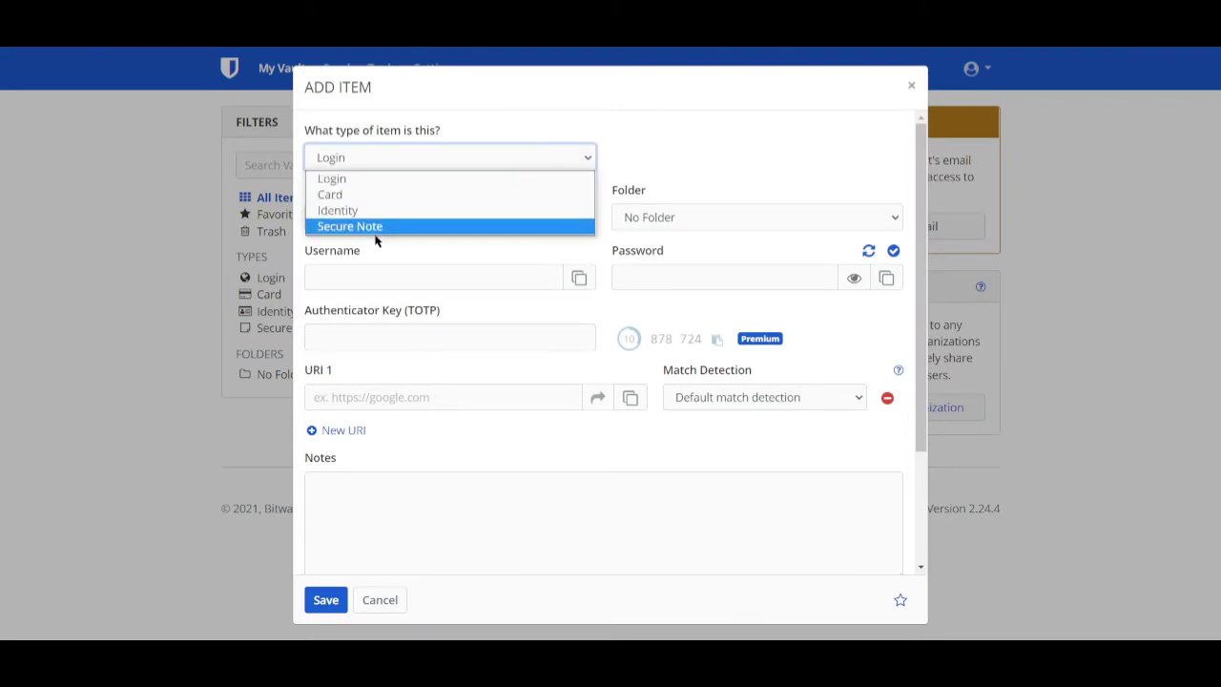
{"action": "left_click", "coordinate": [358, 181]}
{"action": "left_click", "coordinate": [391, 212]}
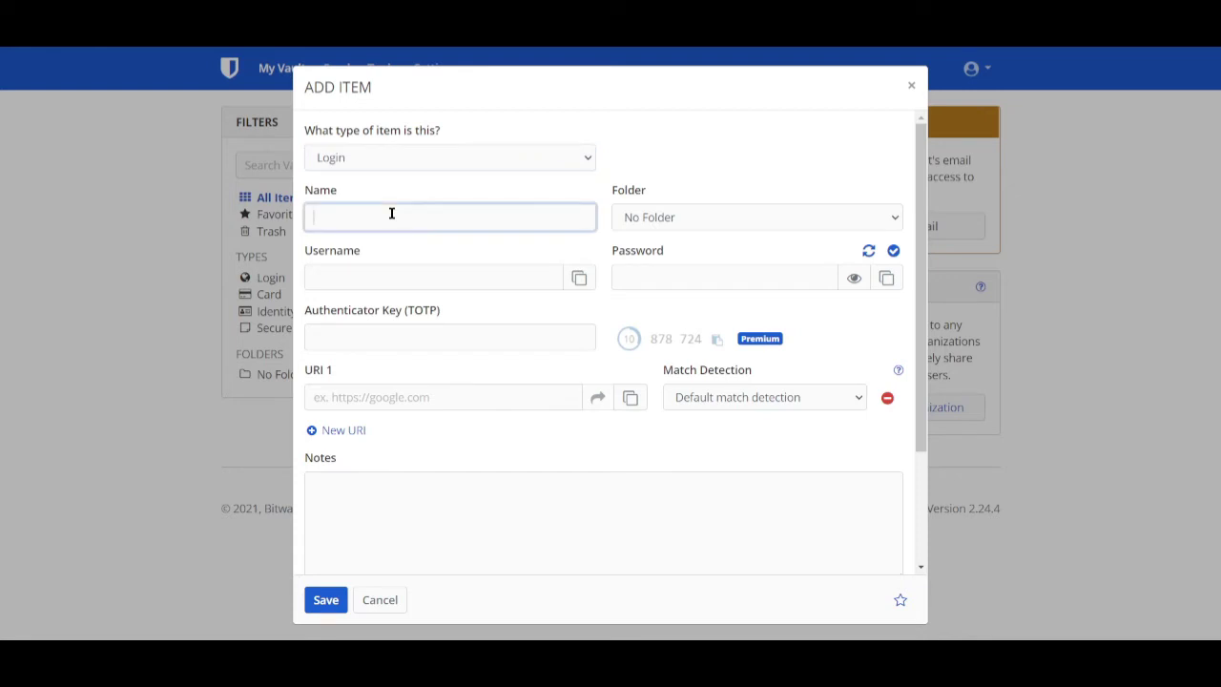
{"action": "type", "text": "Facebook Log in"}
{"action": "left_click", "coordinate": [674, 213]}
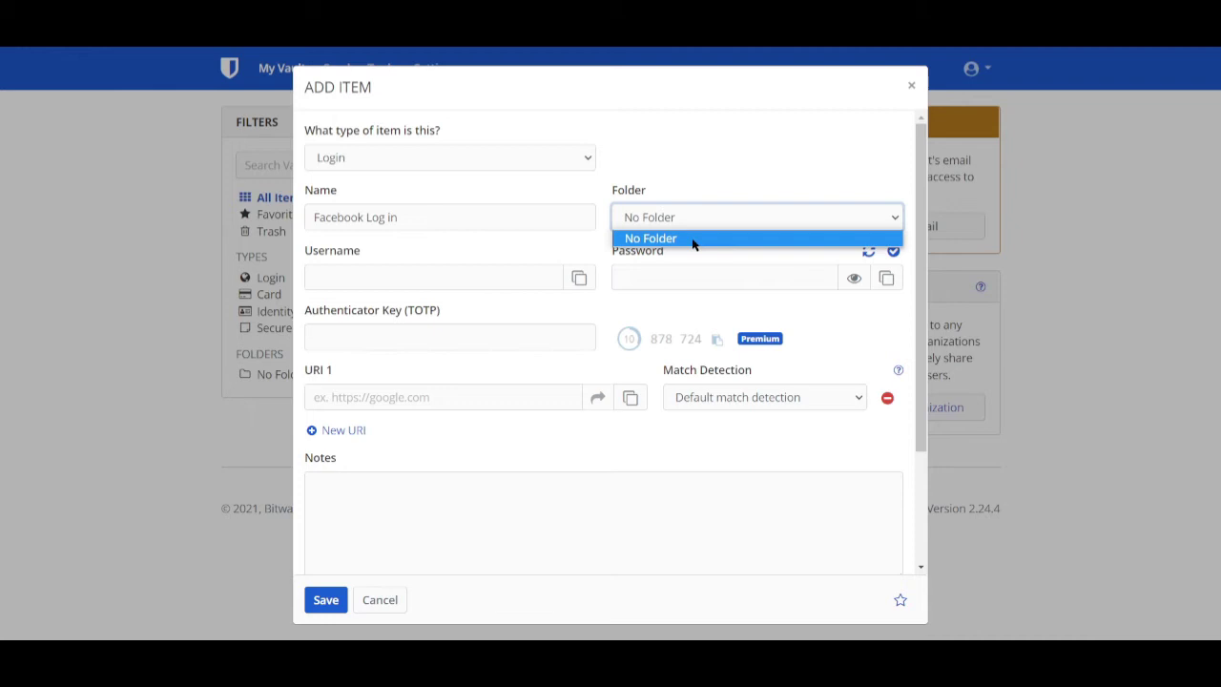
{"action": "left_click", "coordinate": [693, 241]}
{"action": "left_click", "coordinate": [695, 216]}
{"action": "left_click", "coordinate": [695, 217]}
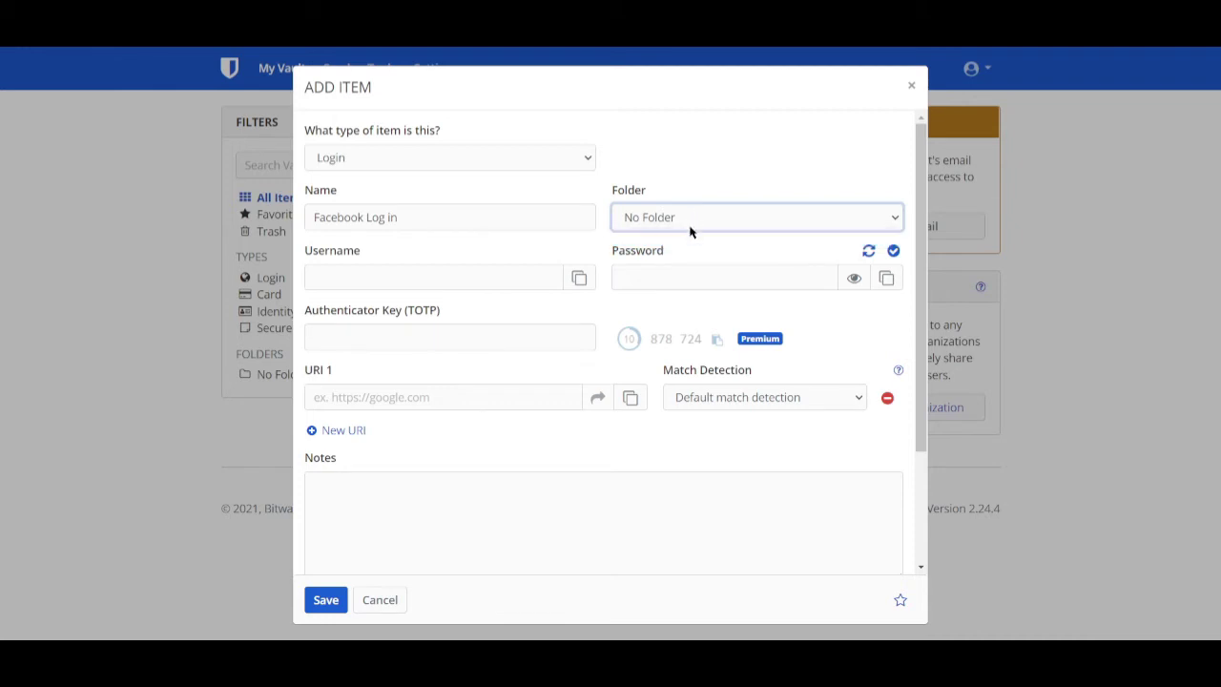
- Enter the login's username, working around the autofill popup
{"action": "left_click", "coordinate": [436, 278]}
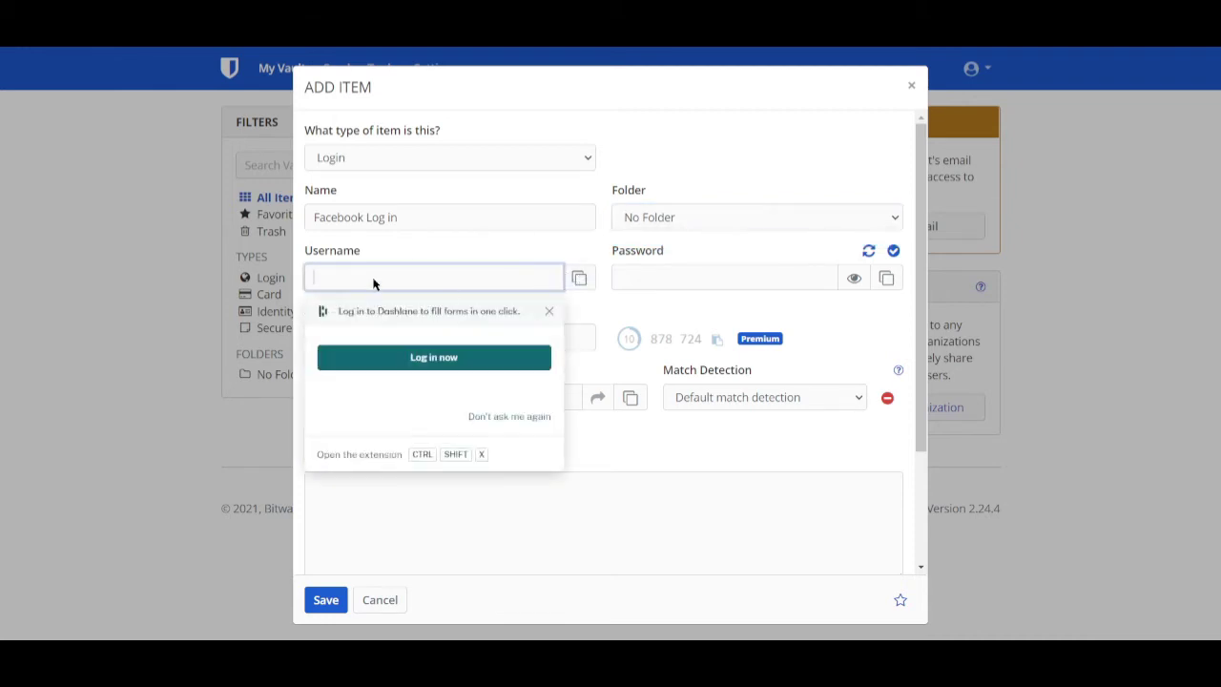
{"action": "left_click", "coordinate": [480, 275]}
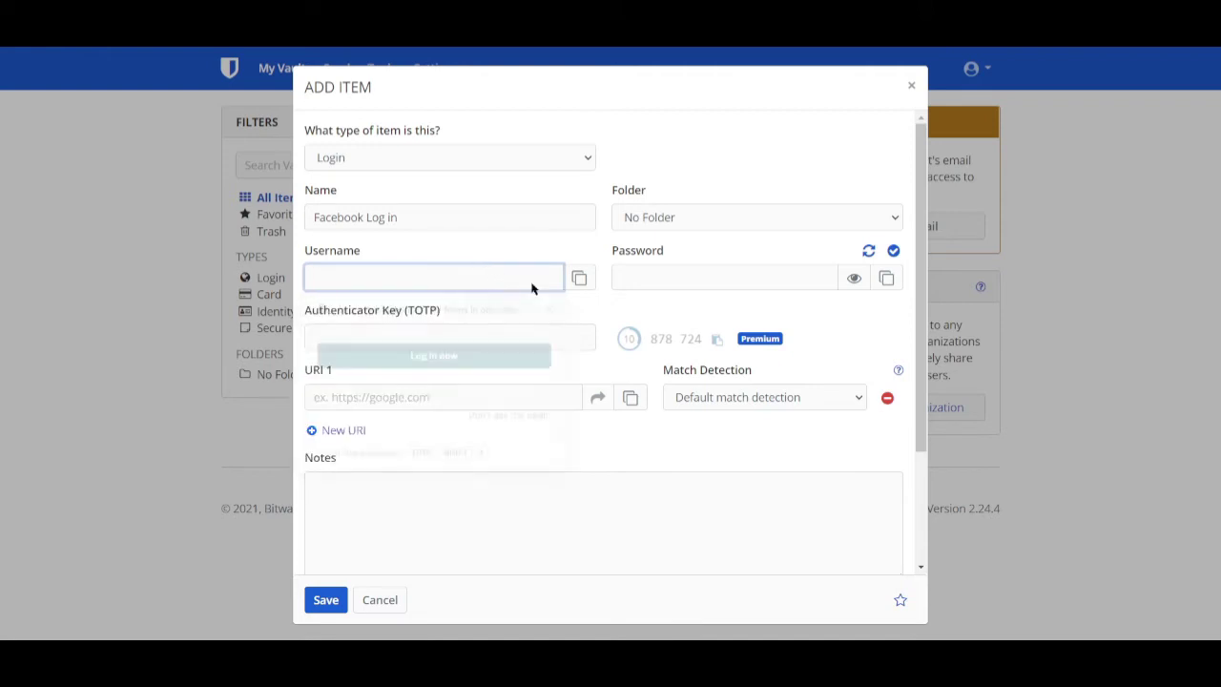
{"action": "left_click", "coordinate": [449, 292]}
{"action": "left_click", "coordinate": [420, 284]}
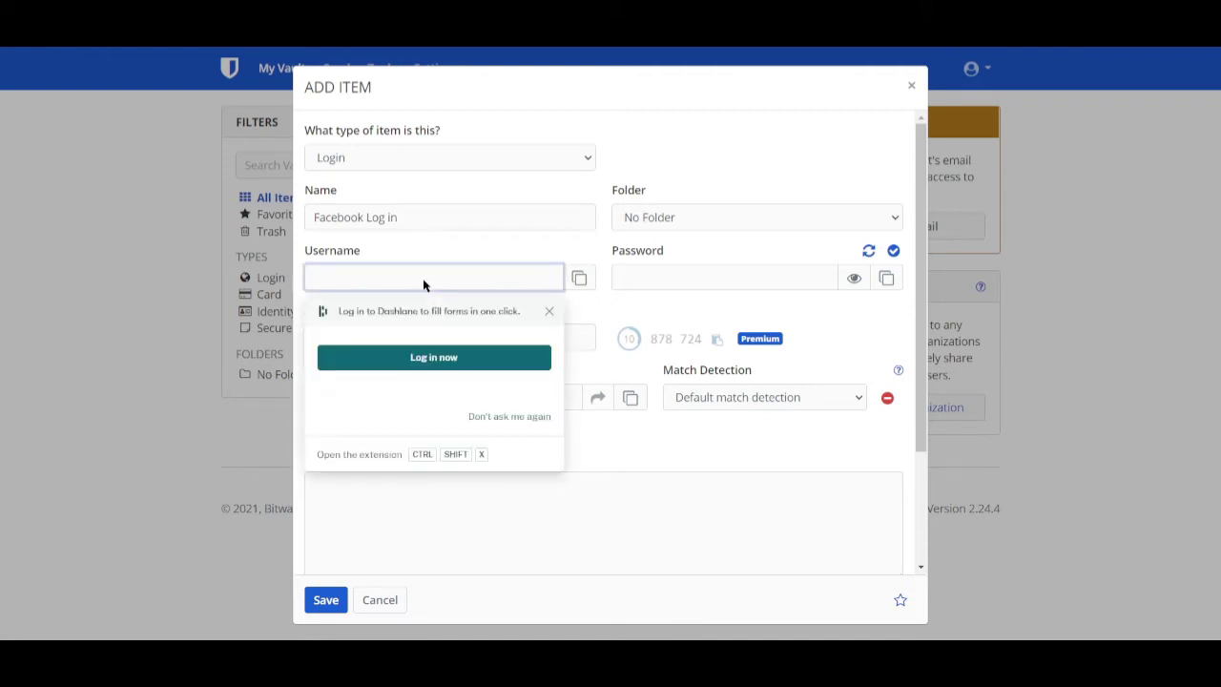
{"action": "left_click", "coordinate": [485, 401]}
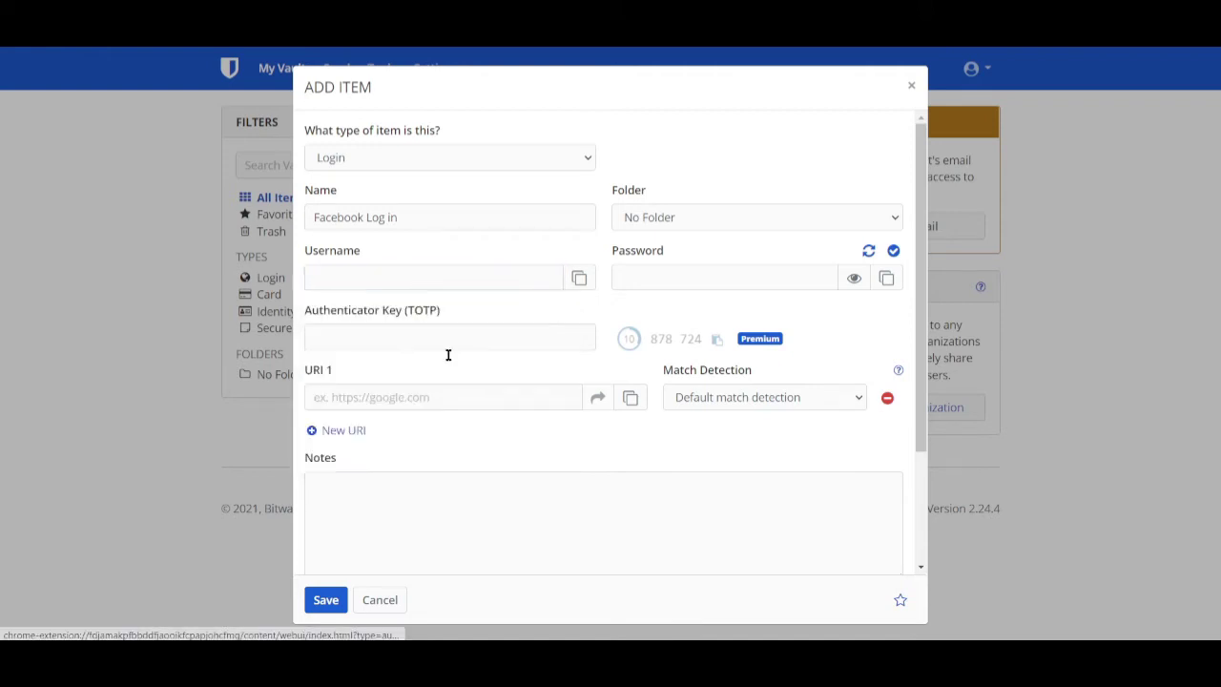
{"action": "left_click", "coordinate": [359, 279]}
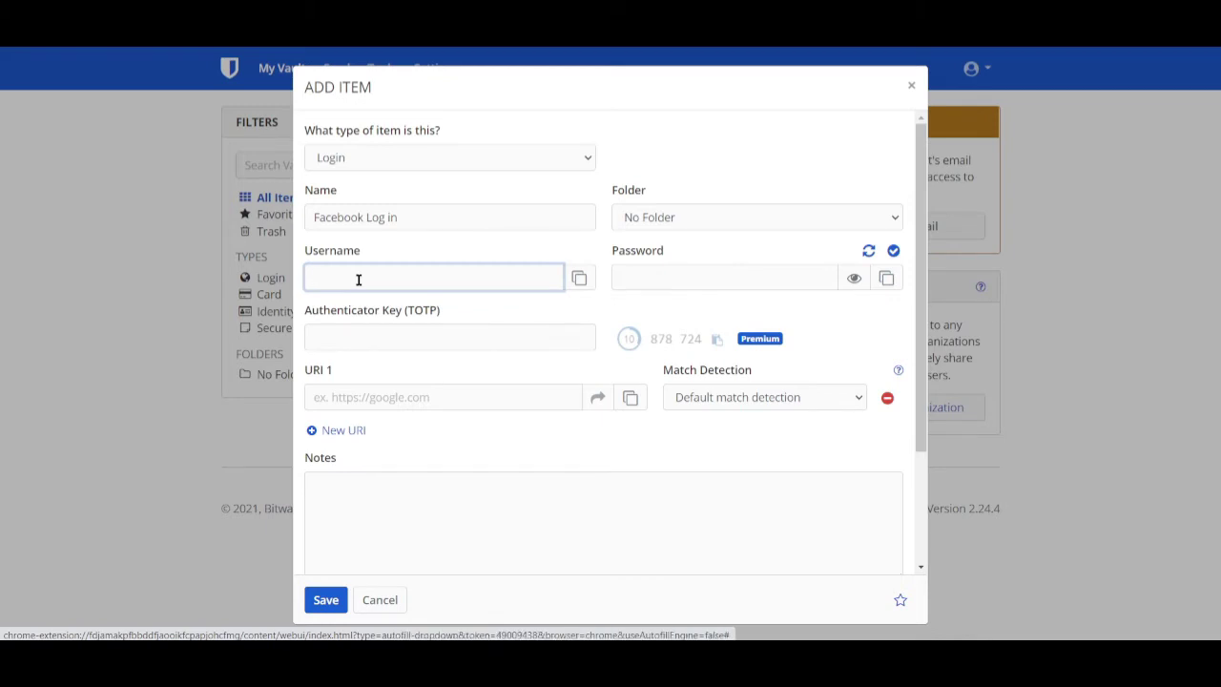
{"action": "left_click", "coordinate": [468, 342]}
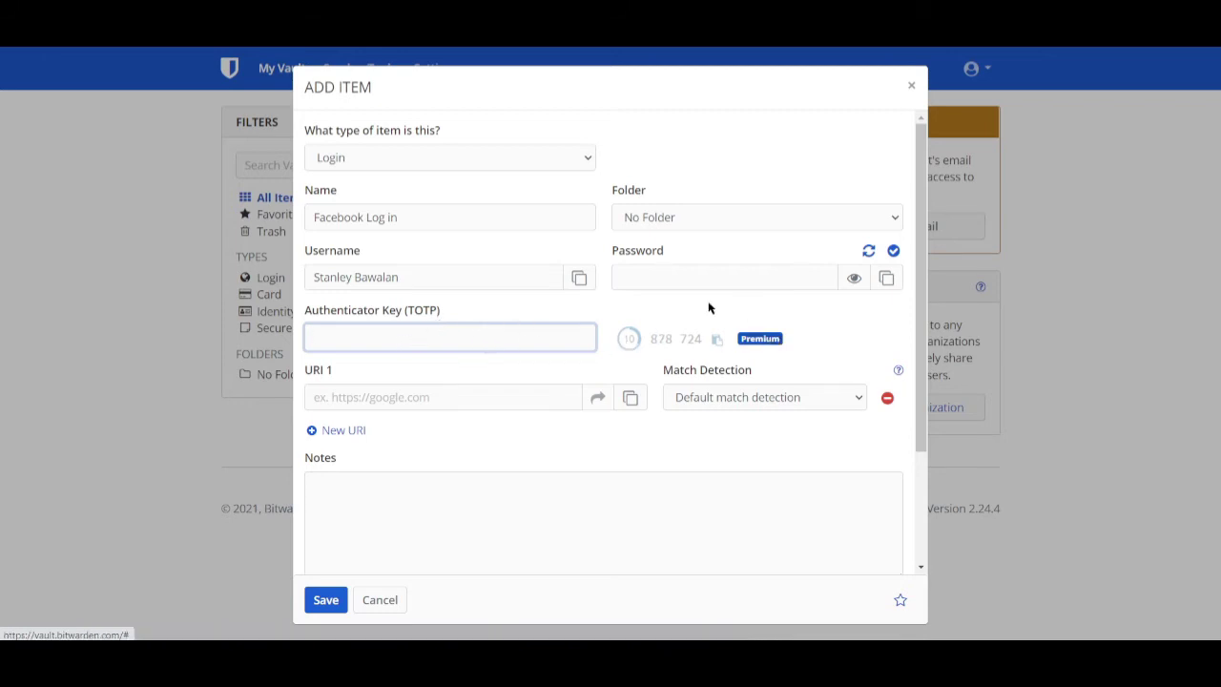
- Fill in the login's password and set URI 1 to facebook.com
{"action": "left_click", "coordinate": [675, 274]}
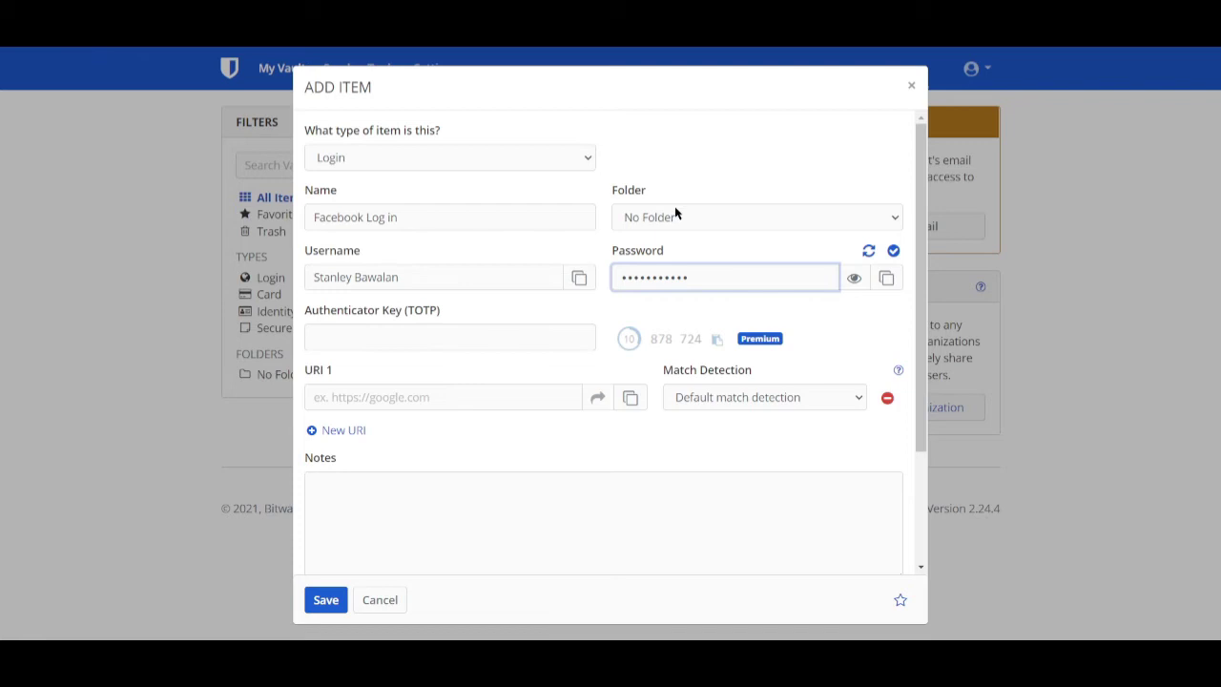
{"action": "left_click", "coordinate": [763, 217]}
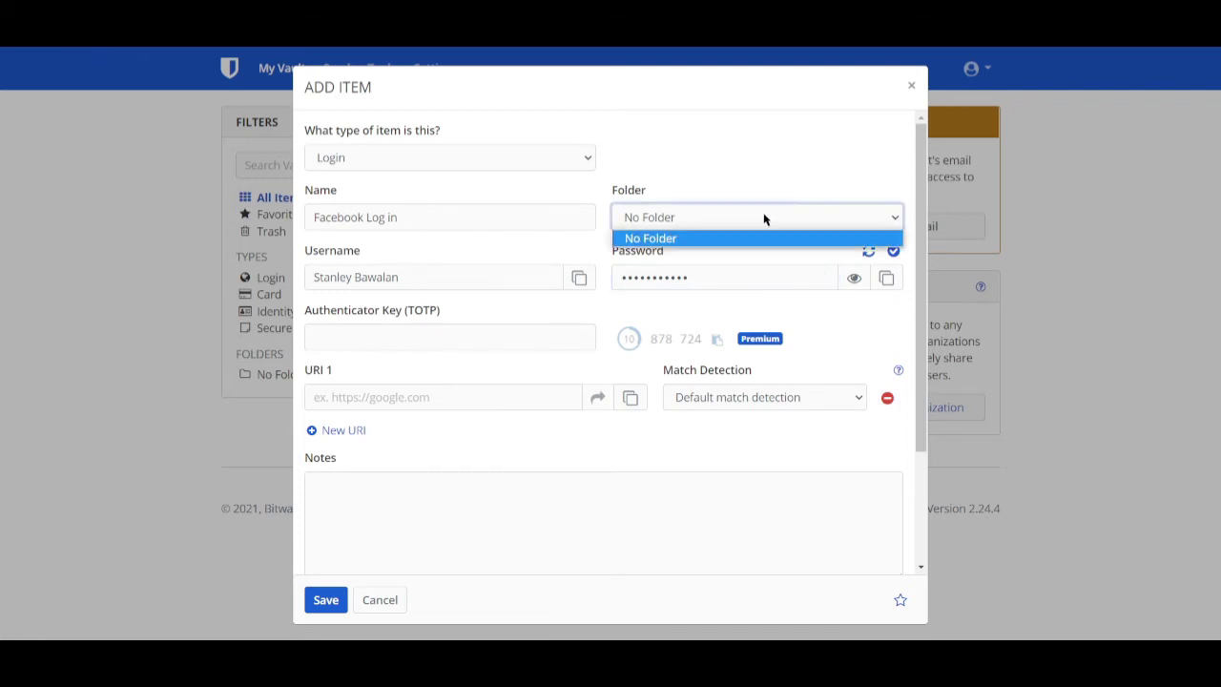
{"action": "left_click", "coordinate": [800, 180]}
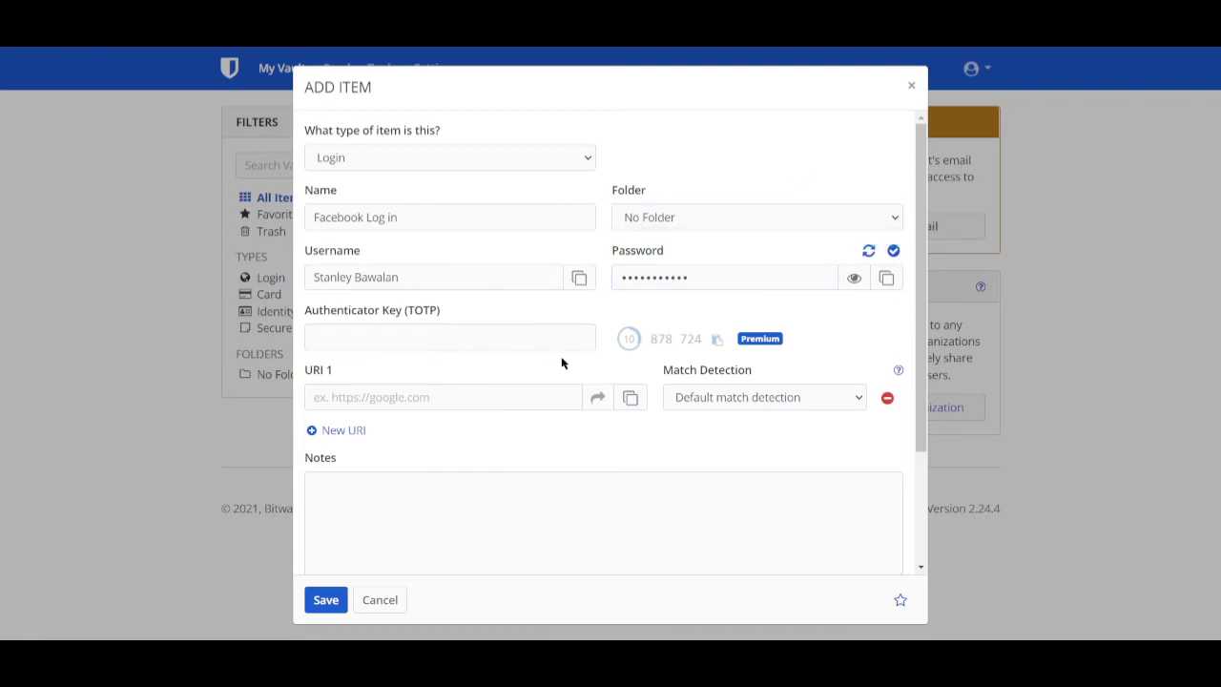
{"action": "left_click", "coordinate": [429, 402]}
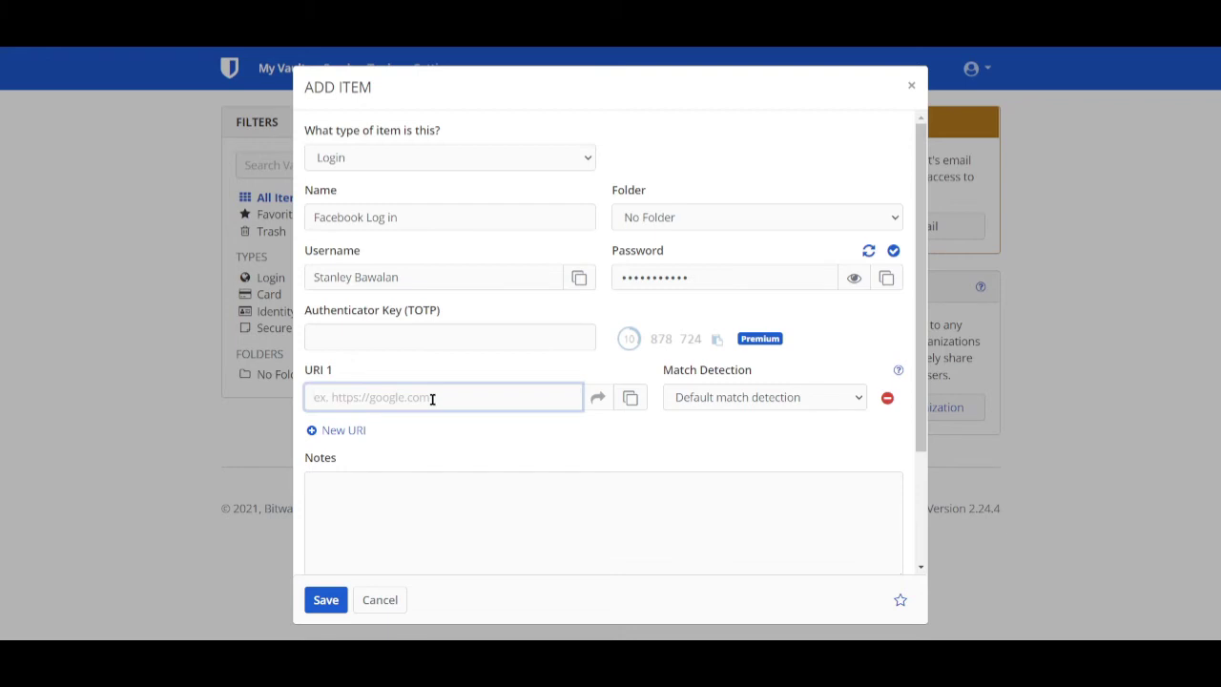
{"action": "type", "text": "facew"}
{"action": "type", "text": "ook.com"}
{"action": "left_click", "coordinate": [828, 399]}
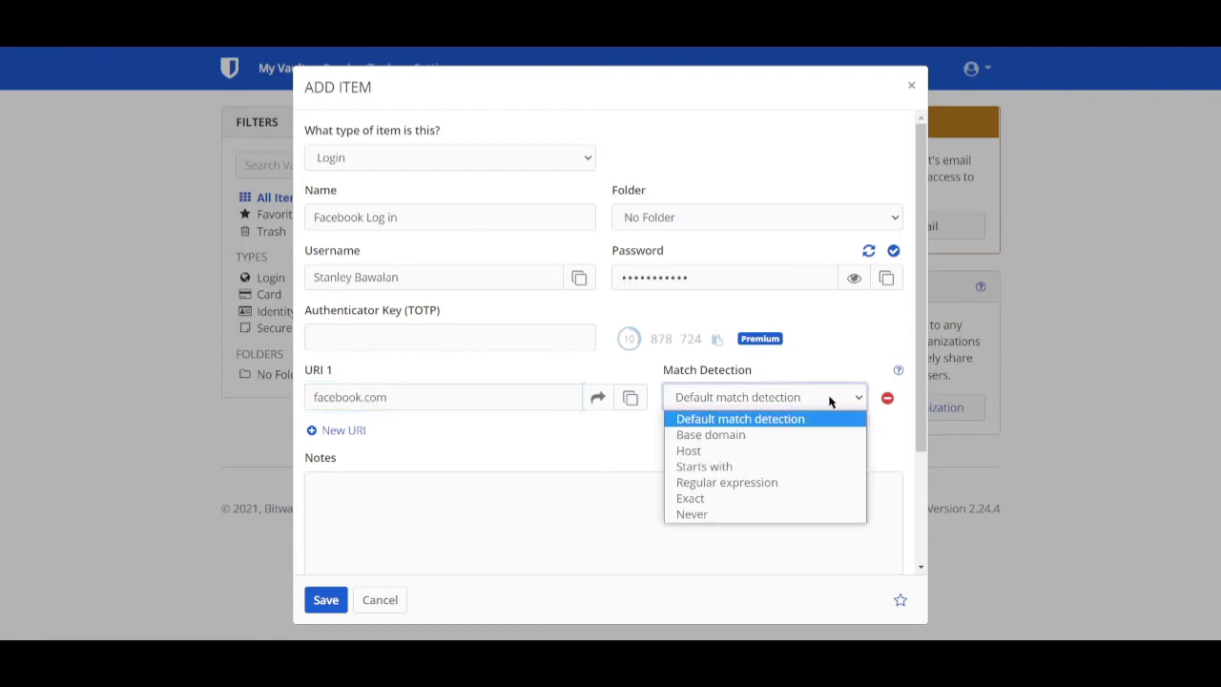
- Keep default match detection and the Text custom field type, then save the Facebook item
{"action": "left_click", "coordinate": [736, 417]}
{"action": "scroll", "coordinate": [401, 534], "scroll_direction": "down", "scroll_amount": 2}
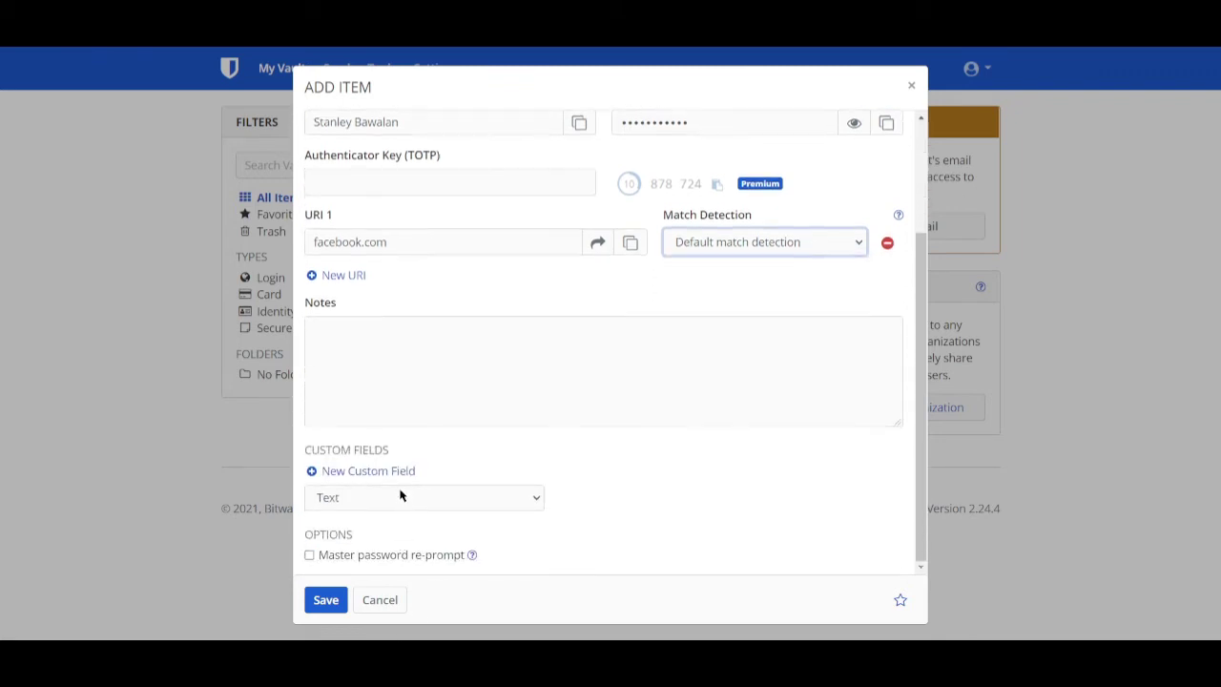
{"action": "left_click", "coordinate": [433, 392]}
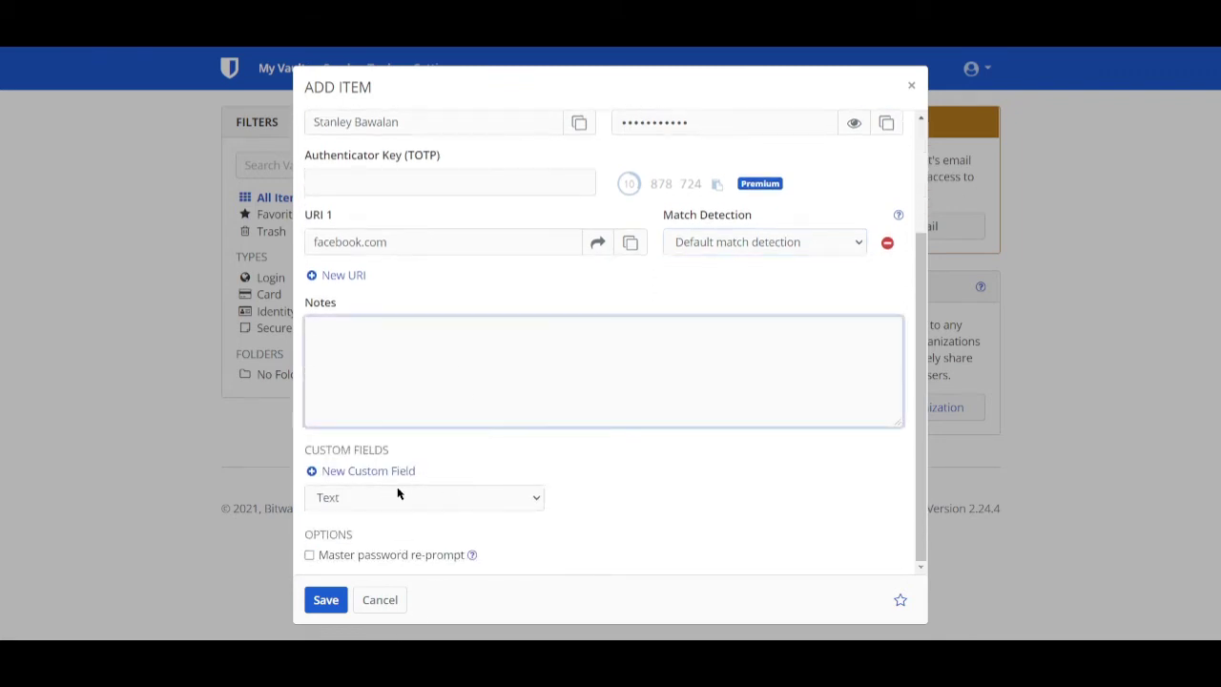
{"action": "left_click", "coordinate": [471, 492]}
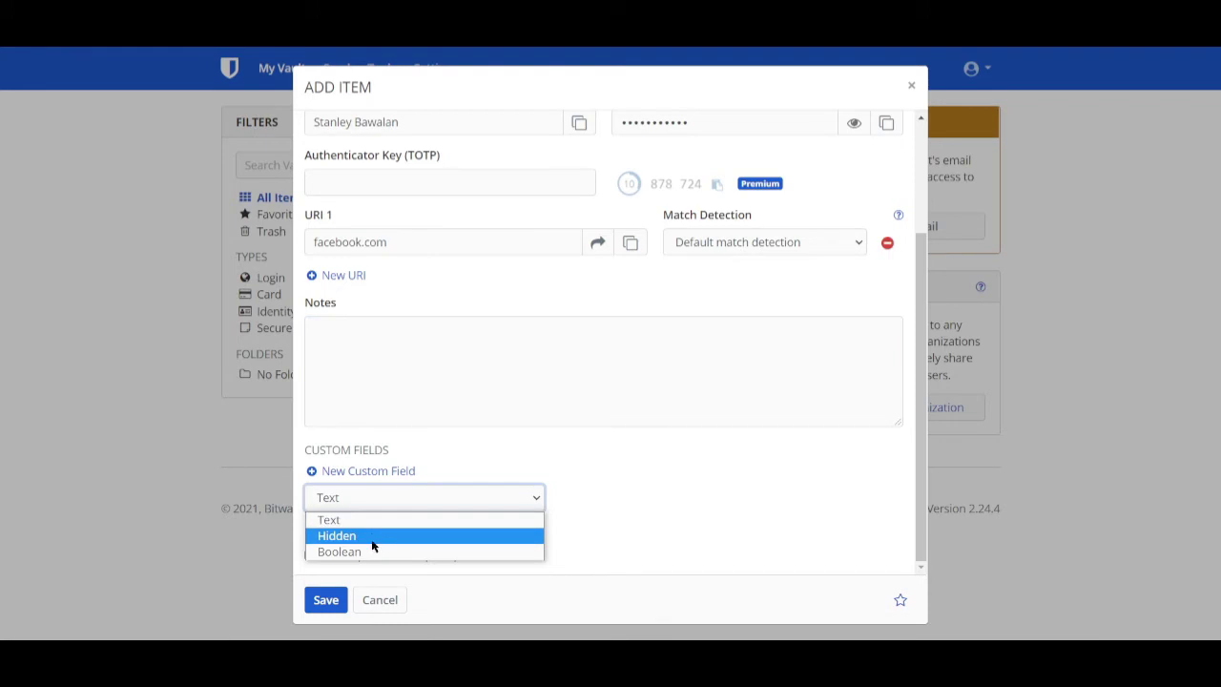
{"action": "left_click", "coordinate": [415, 335]}
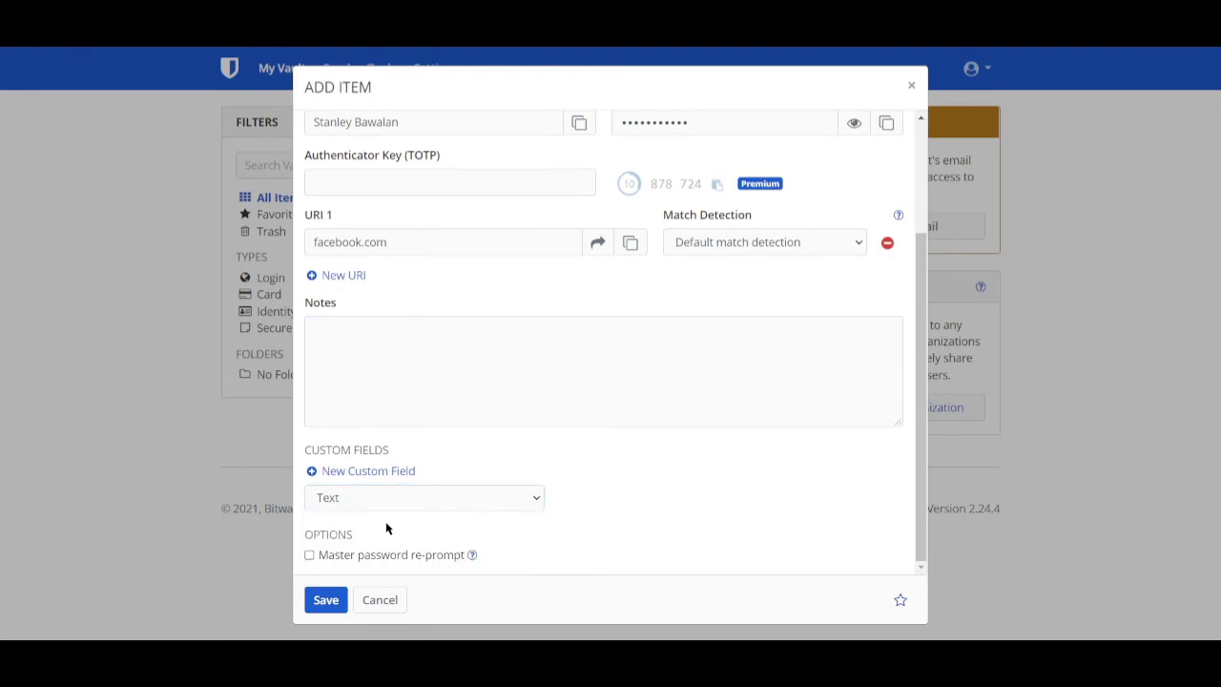
{"action": "left_click", "coordinate": [325, 601]}
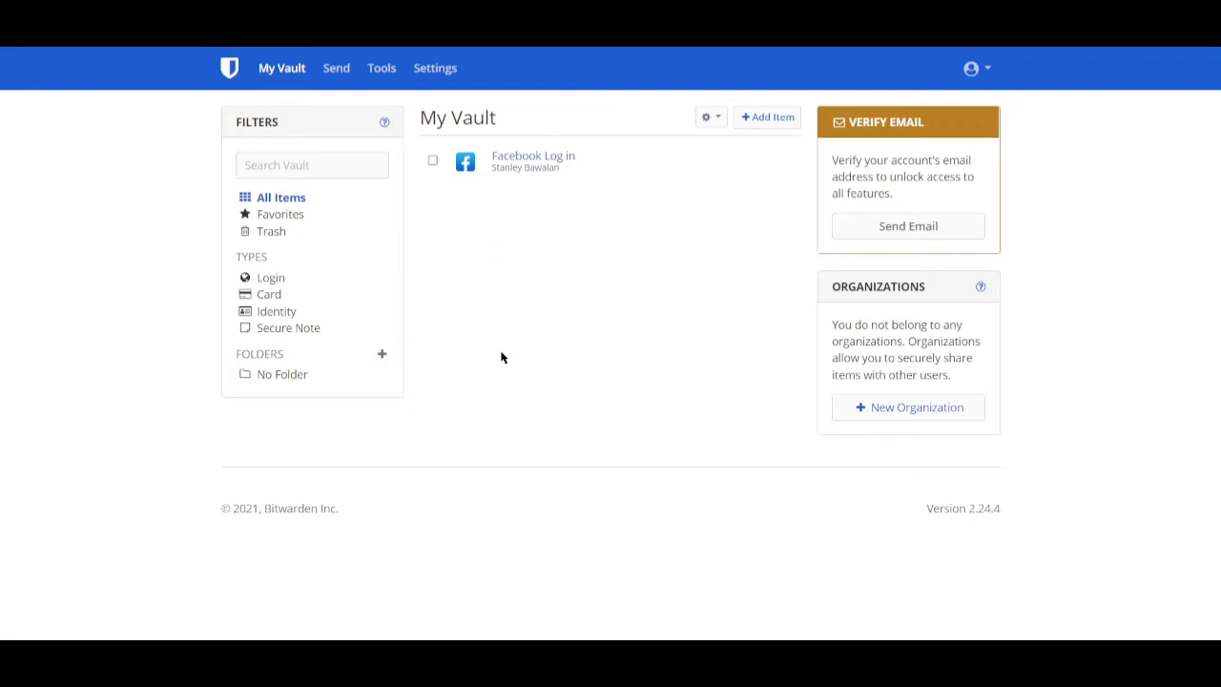
- Filter the vault by the Login type, then by the Card type
{"action": "left_click", "coordinate": [271, 281]}
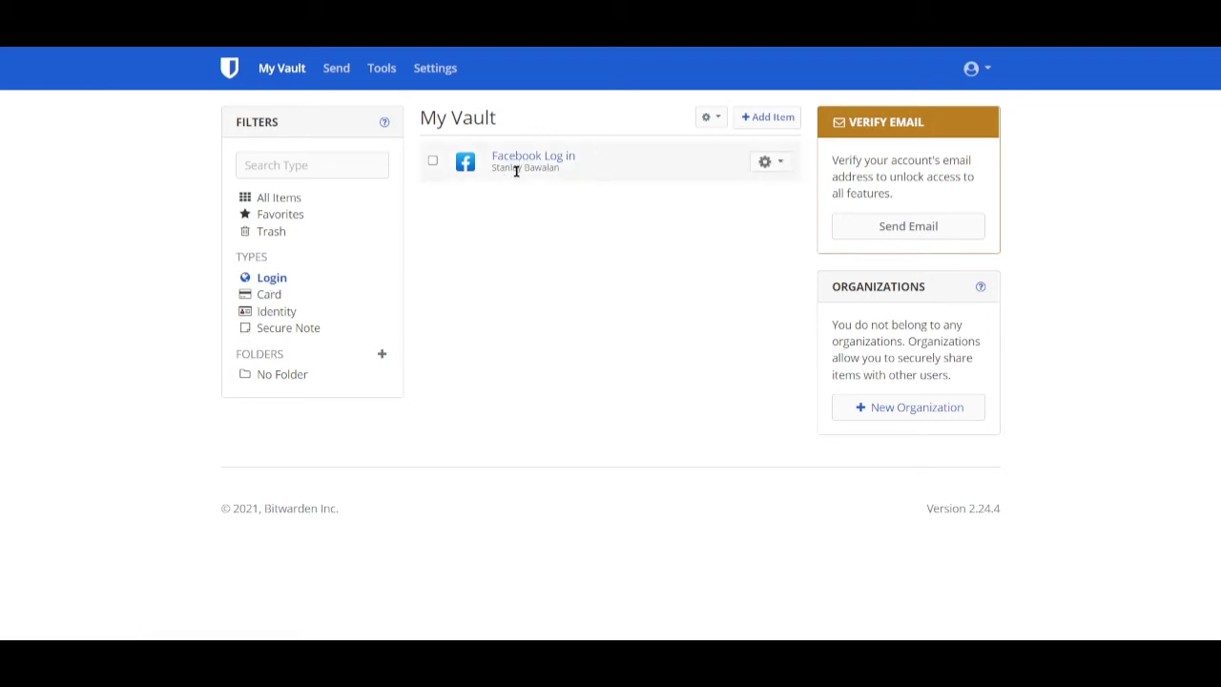
{"action": "left_click", "coordinate": [267, 296]}
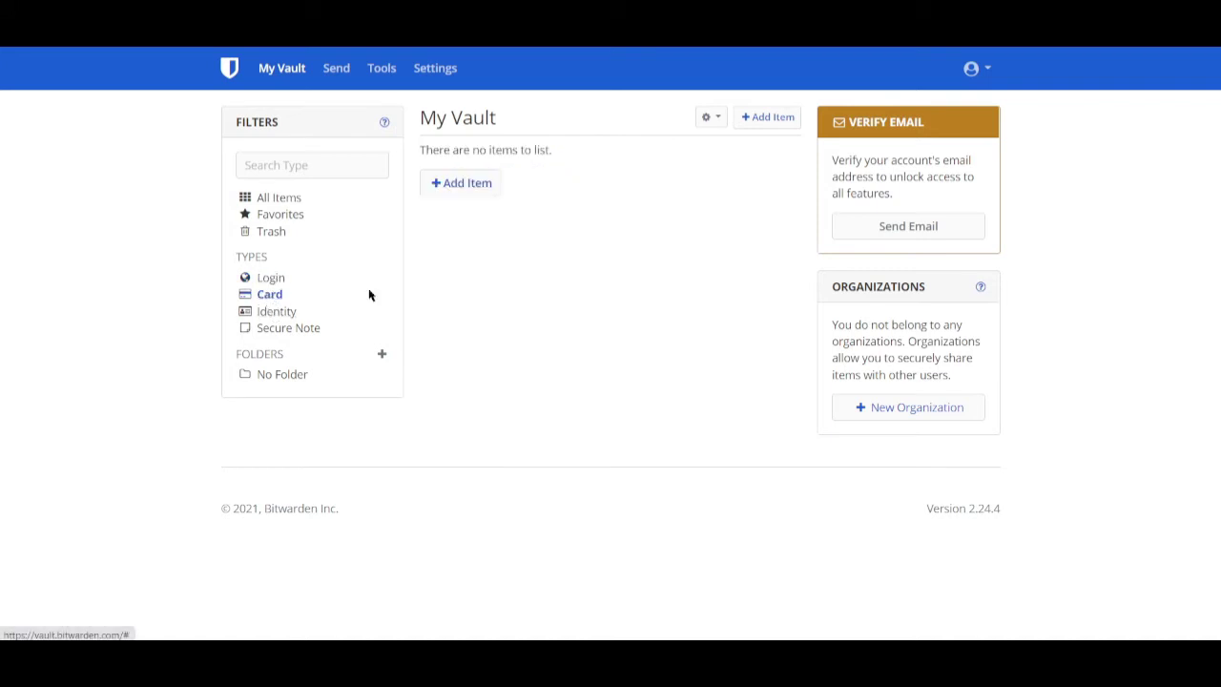
- Start a new Card item and step through its name, cardholder, number and security code fields
{"action": "left_click", "coordinate": [485, 196]}
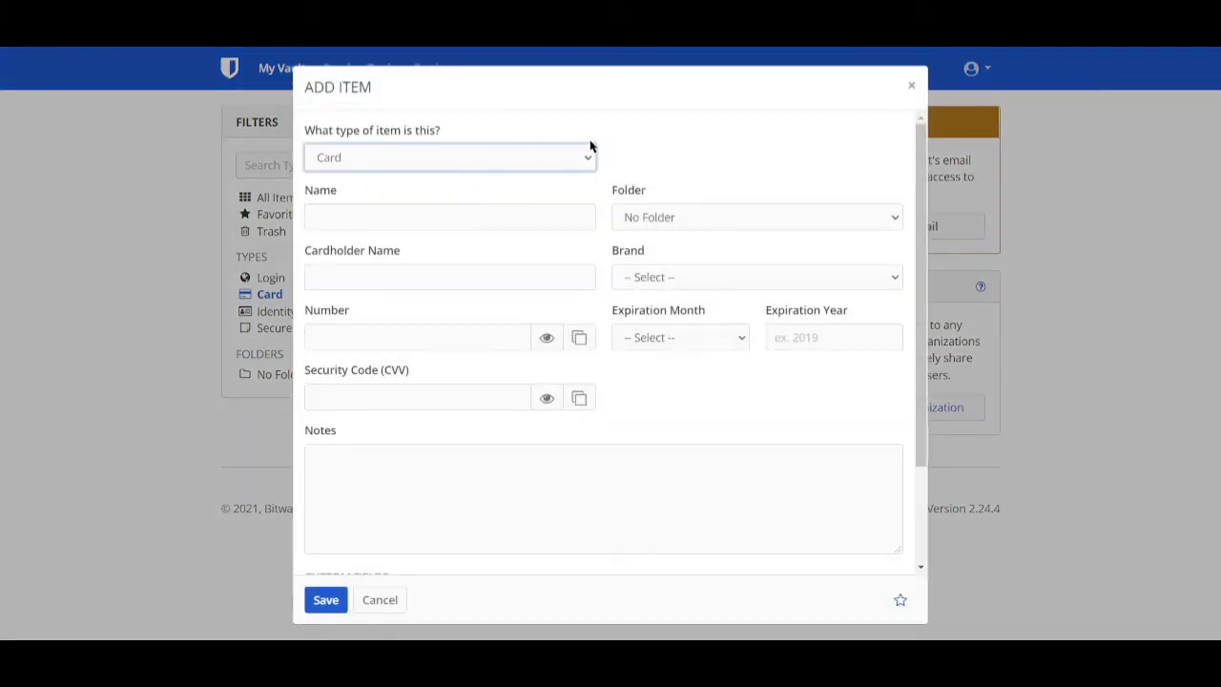
{"action": "left_click", "coordinate": [508, 215]}
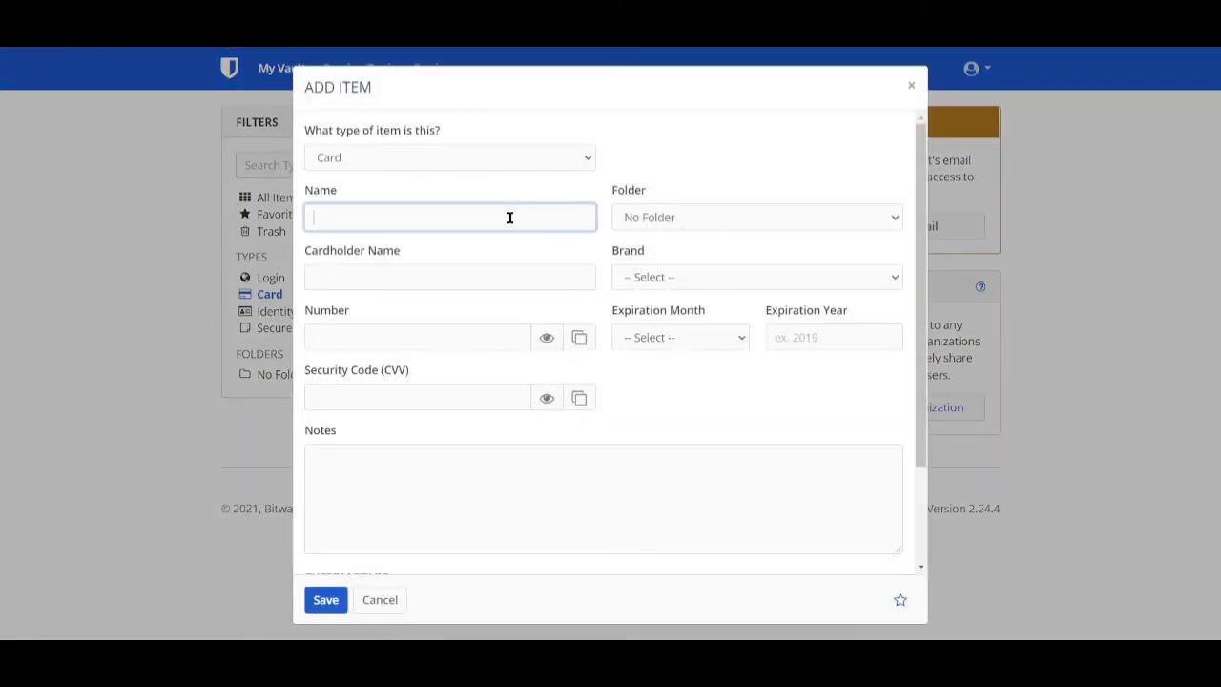
{"action": "left_click", "coordinate": [490, 276]}
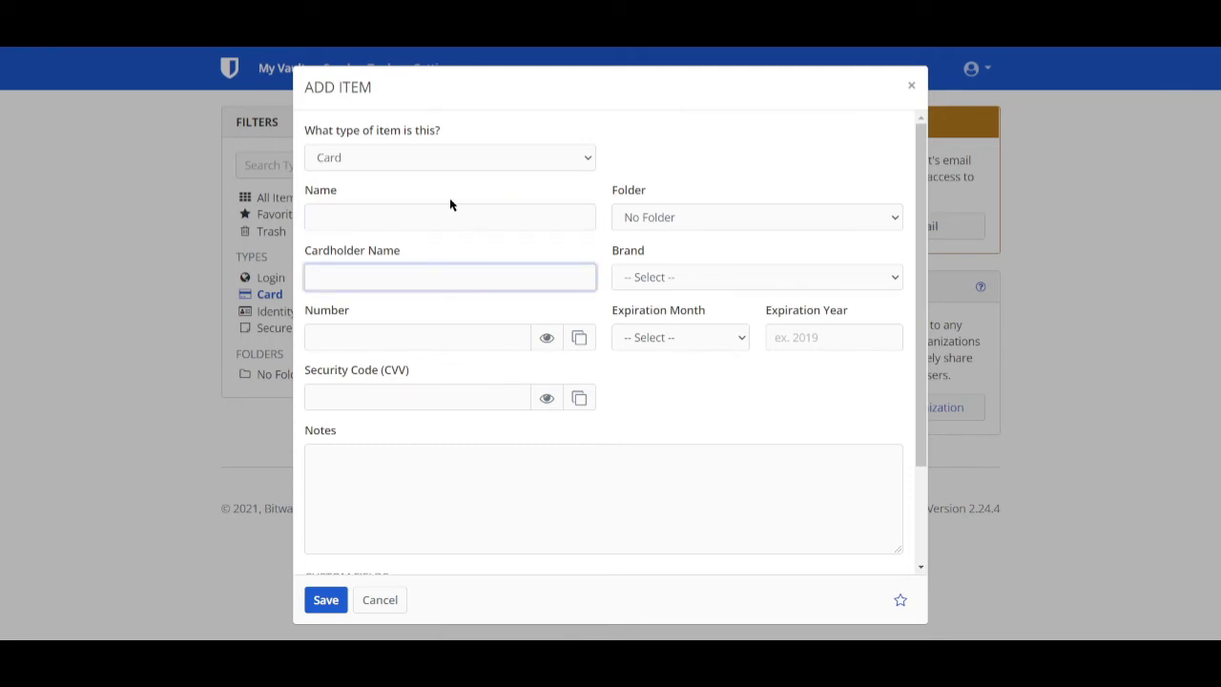
{"action": "left_click", "coordinate": [416, 334]}
{"action": "left_click", "coordinate": [454, 400]}
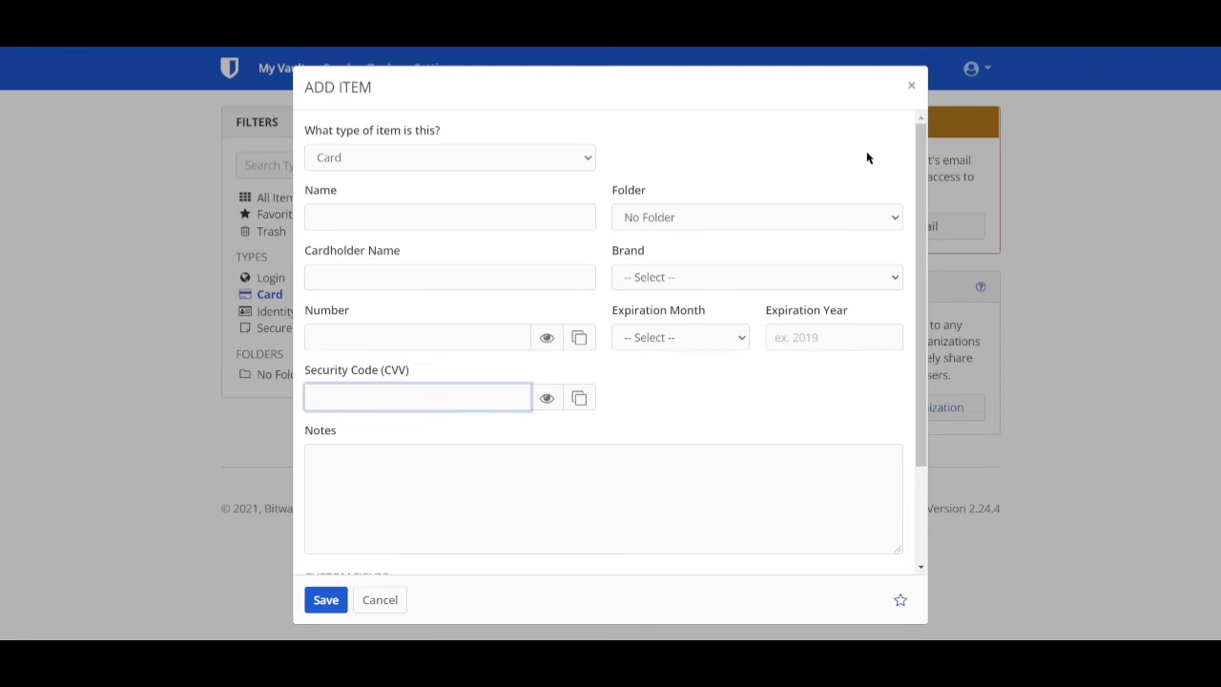
- Leave the Brand and Folder lists unchanged and close the card form without saving
{"action": "left_click", "coordinate": [878, 276]}
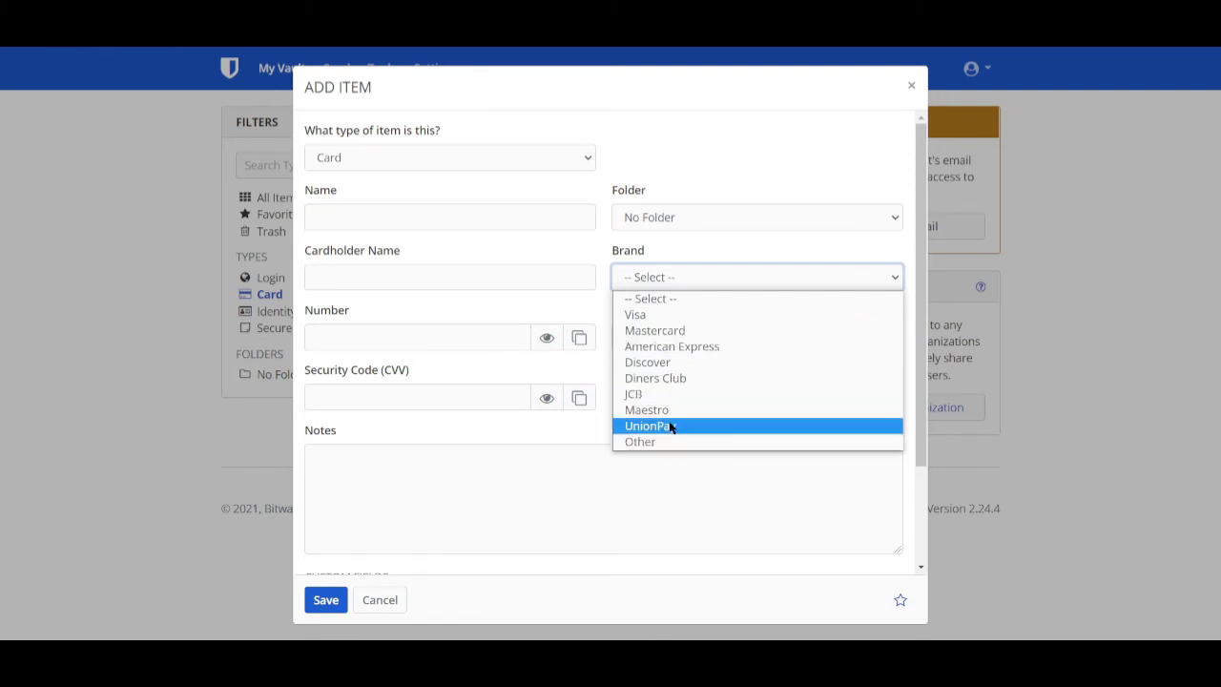
{"action": "left_click", "coordinate": [733, 136]}
{"action": "left_click", "coordinate": [708, 223]}
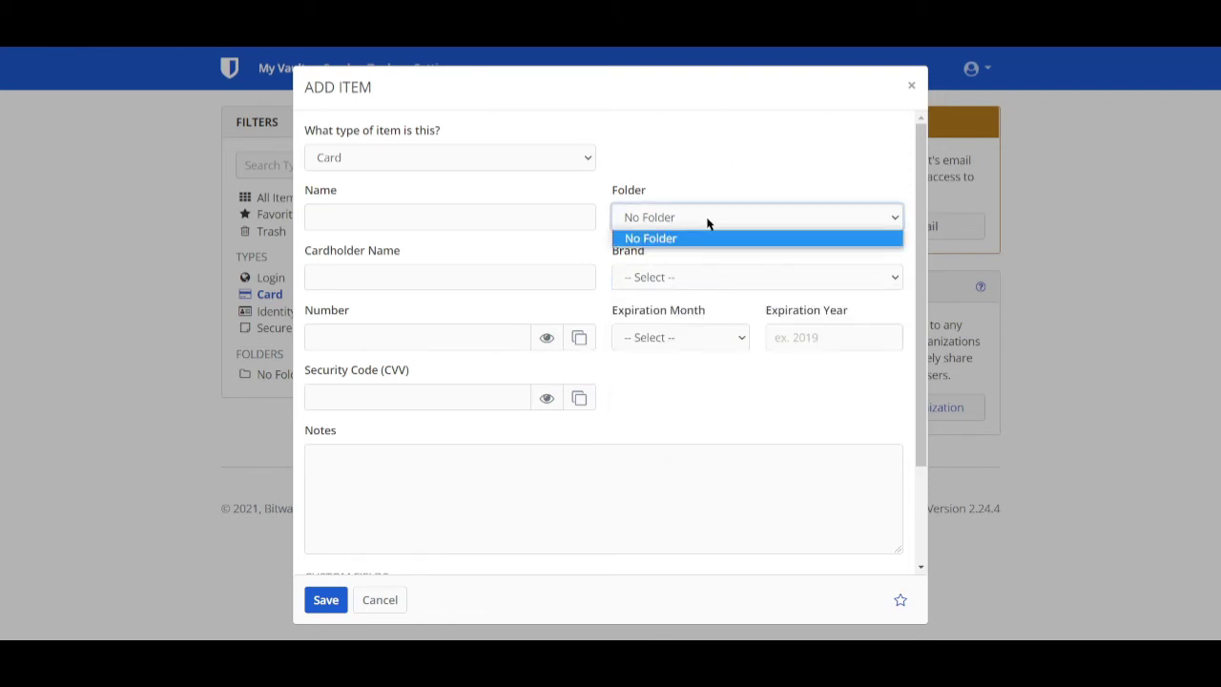
{"action": "left_click", "coordinate": [758, 134]}
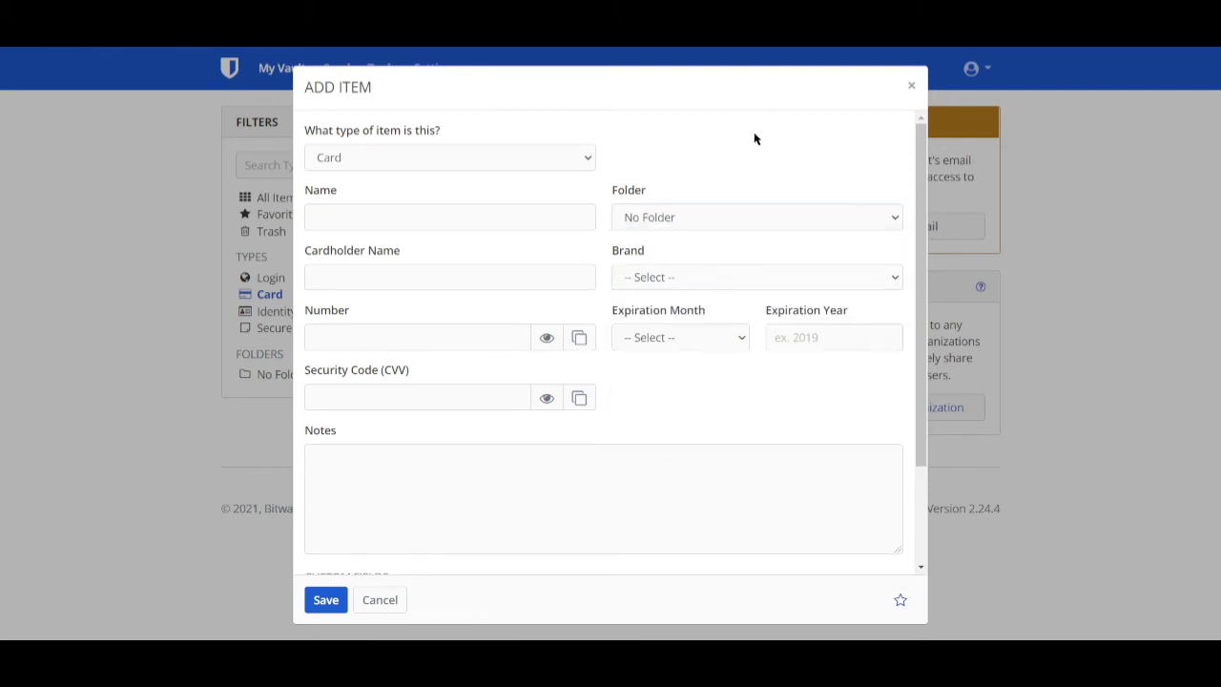
{"action": "left_click", "coordinate": [666, 222]}
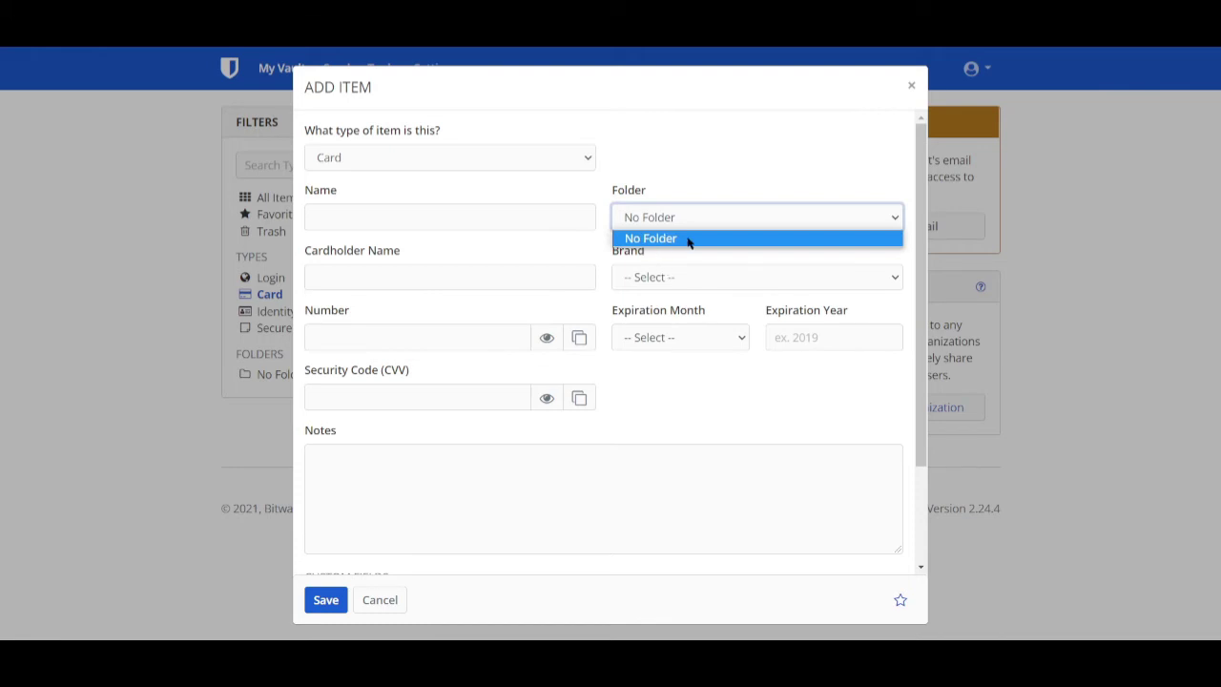
{"action": "left_click", "coordinate": [911, 89]}
{"action": "left_click", "coordinate": [911, 89]}
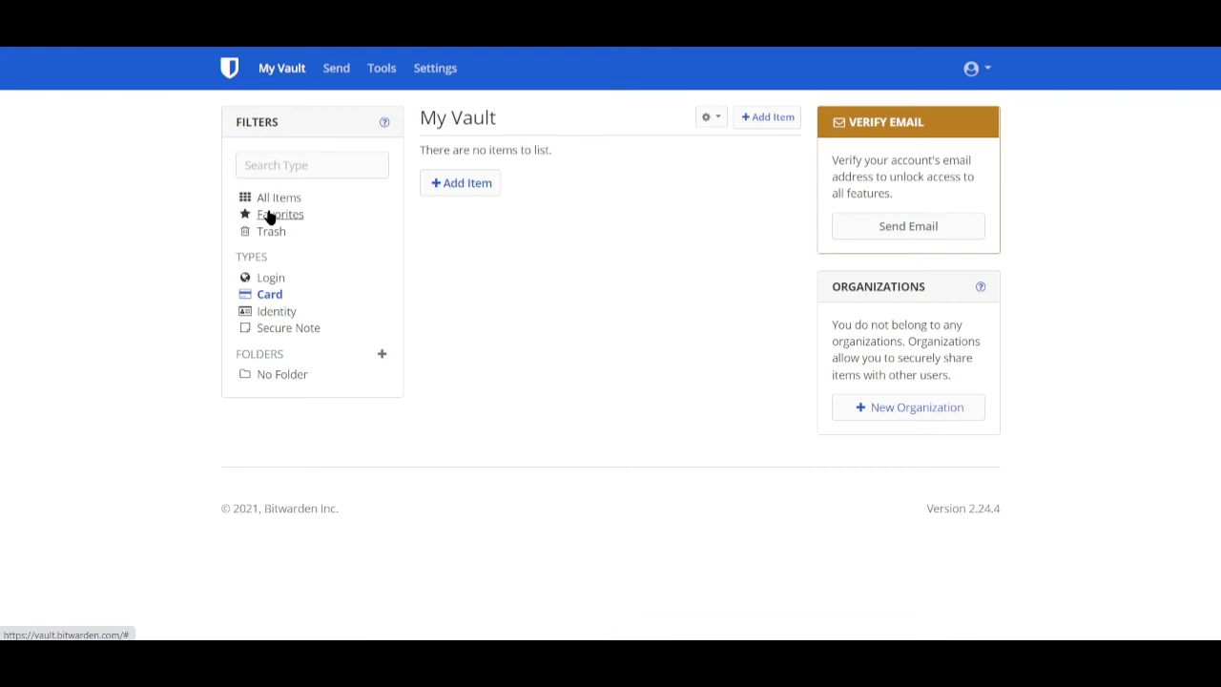
- Show No Folder items and create a new folder named Socials
{"action": "left_click", "coordinate": [275, 377]}
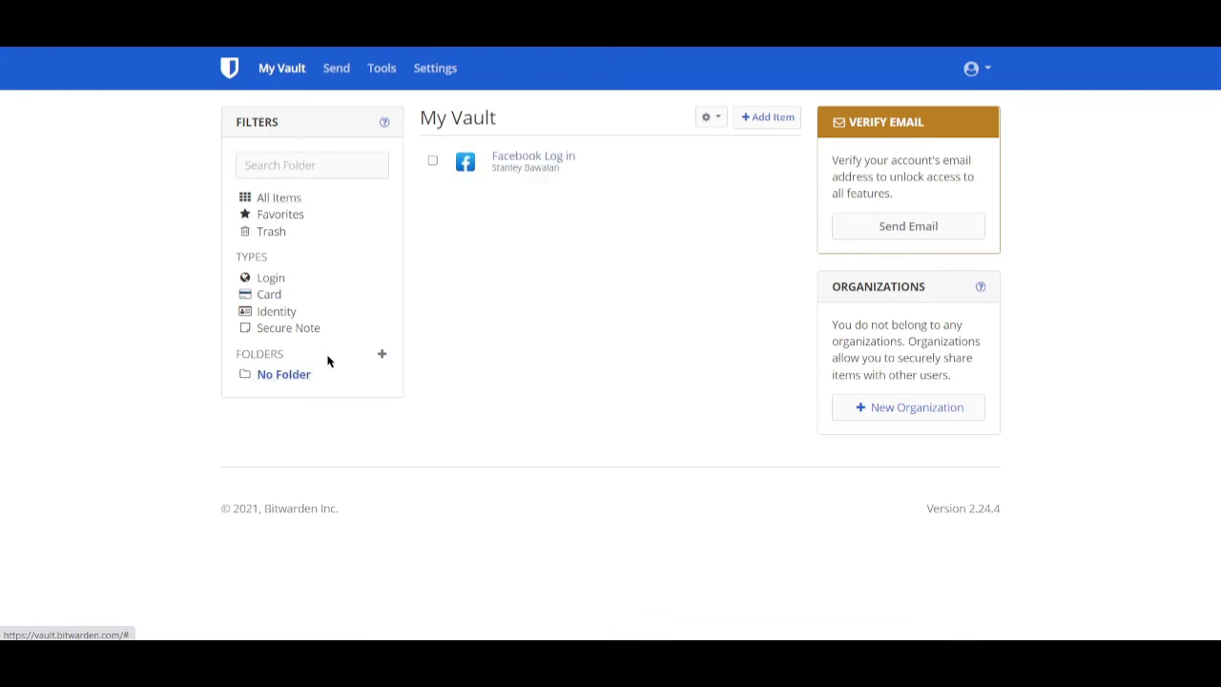
{"action": "left_click", "coordinate": [382, 354]}
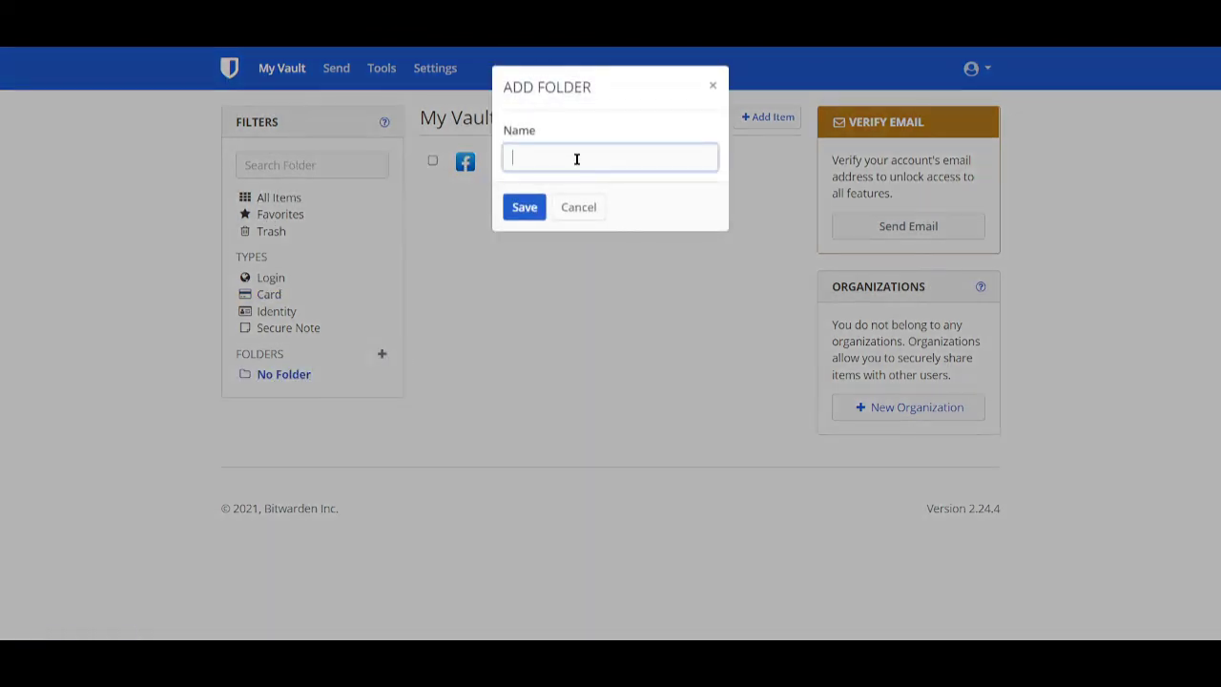
{"action": "type", "text": "Socials"}
{"action": "key", "text": "Return"}
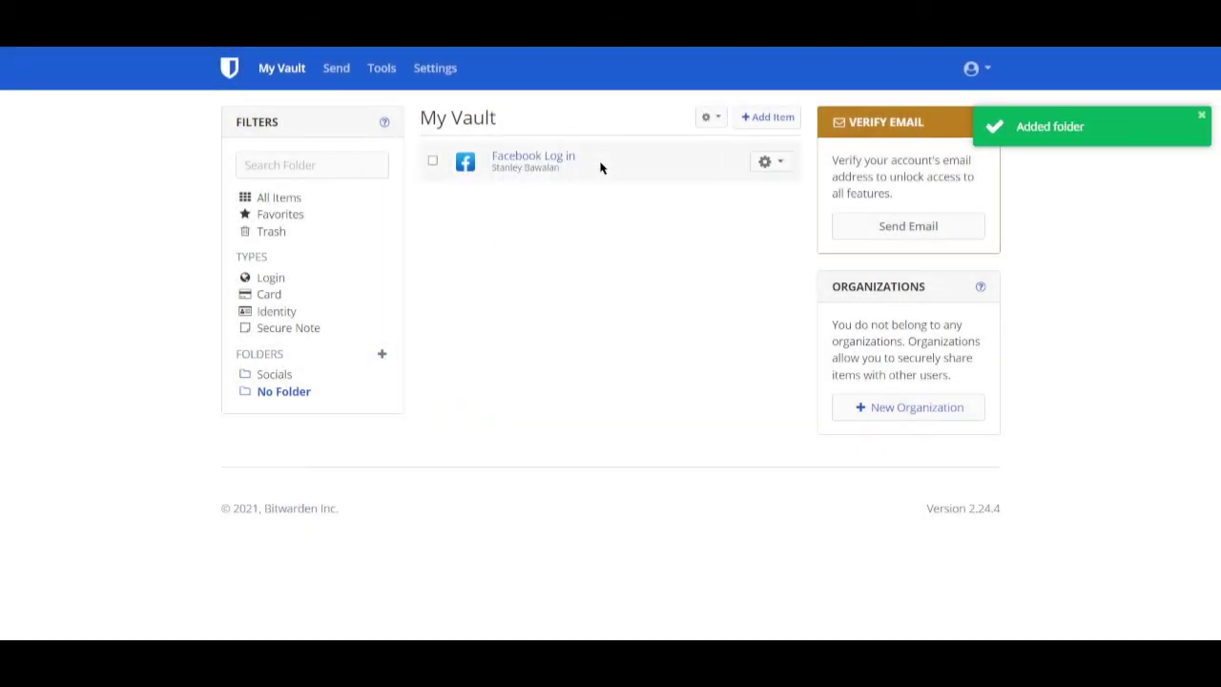
- Select the Facebook Log in item and dismiss the browser context menu
{"action": "left_click", "coordinate": [628, 168]}
{"action": "right_click", "coordinate": [683, 179]}
{"action": "right_click", "coordinate": [683, 169]}
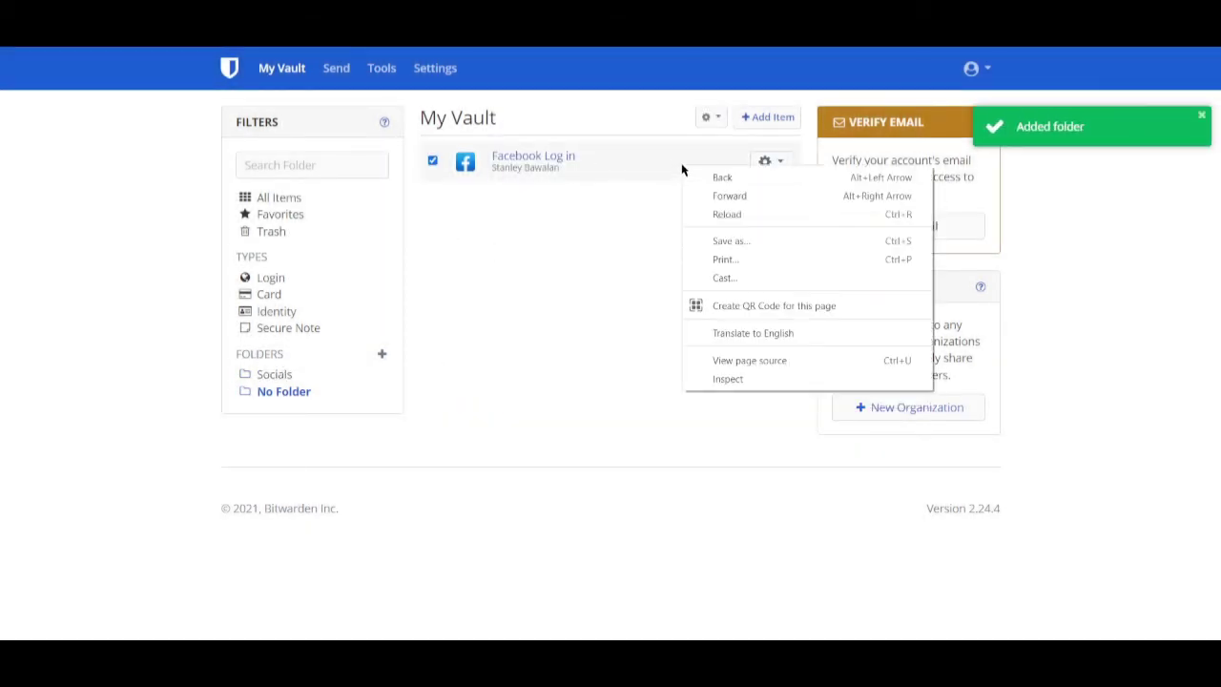
{"action": "left_click", "coordinate": [646, 239]}
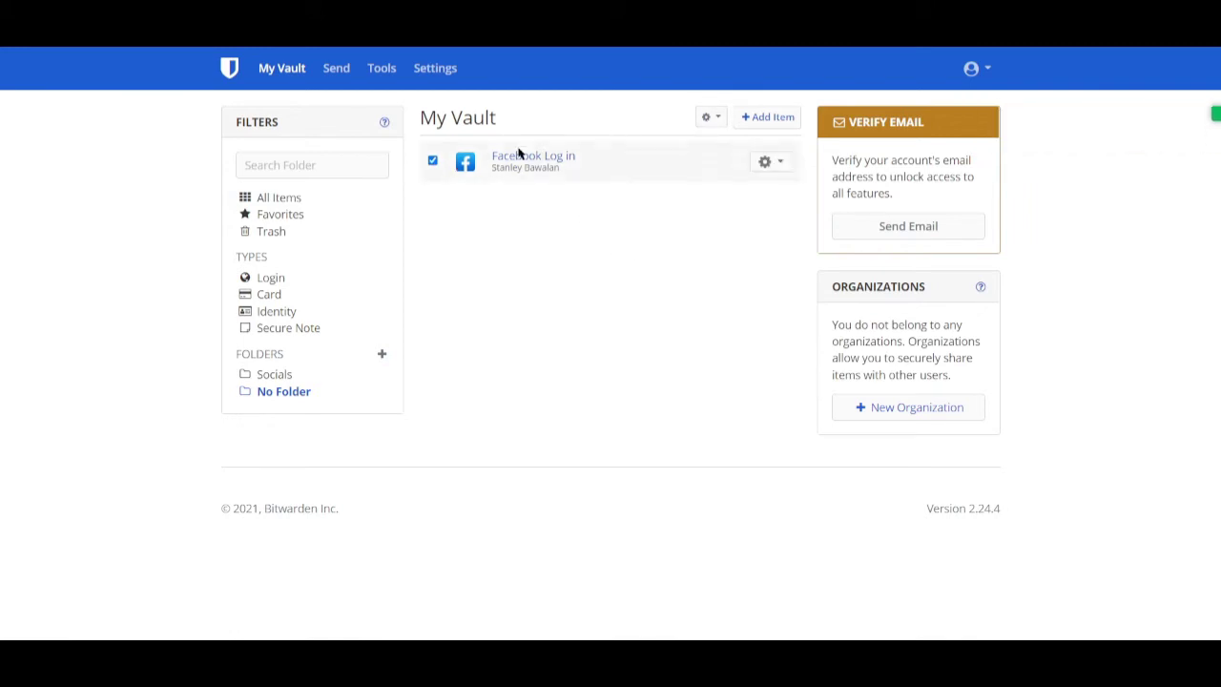
- Deselect the Facebook login, filter to Identity items, and start a new identity item
{"action": "left_click", "coordinate": [432, 162]}
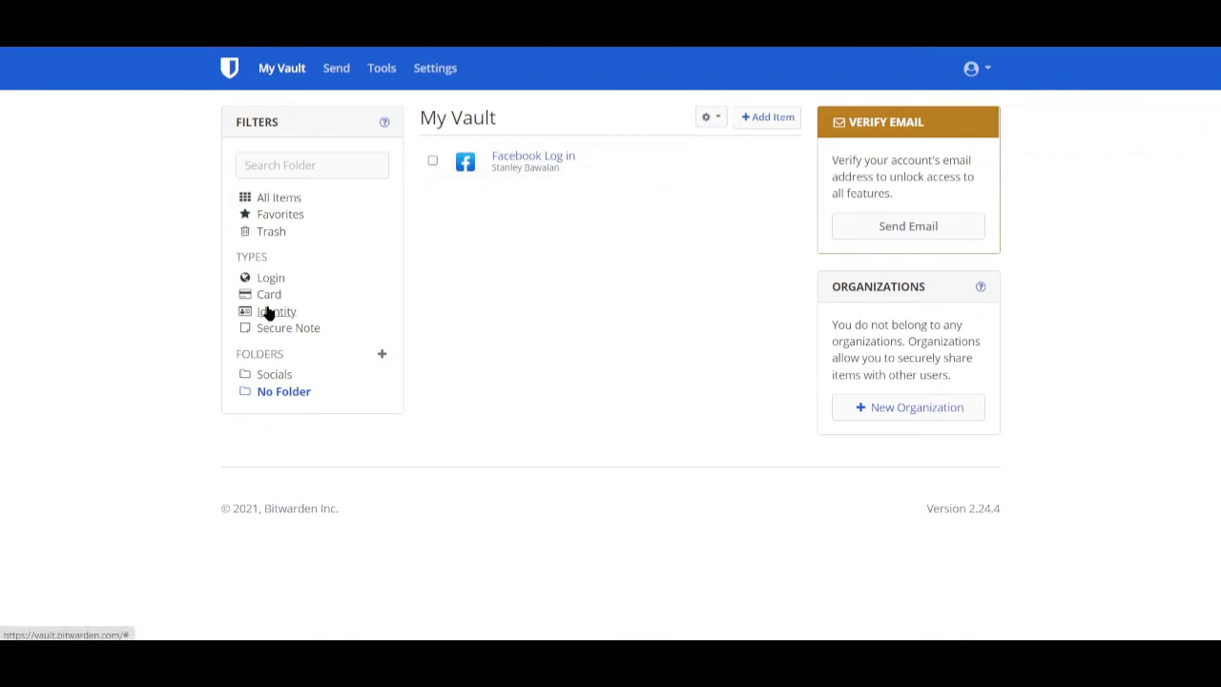
{"action": "left_click", "coordinate": [270, 313]}
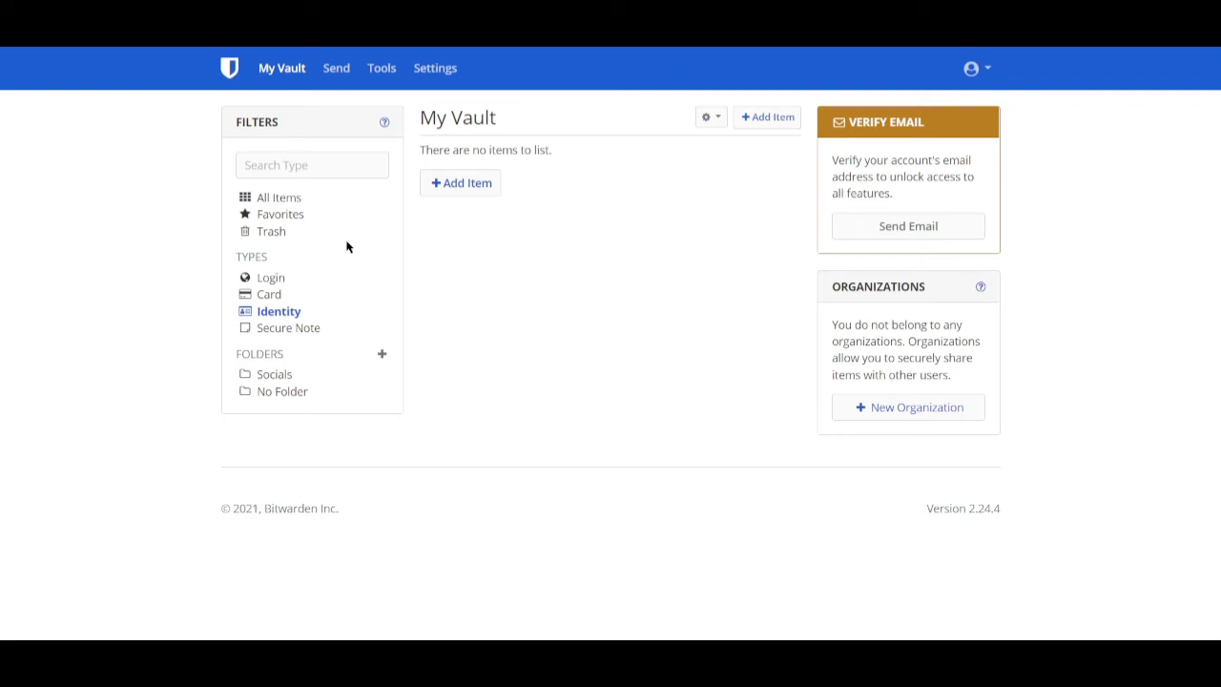
{"action": "left_click", "coordinate": [454, 187]}
{"action": "left_click", "coordinate": [583, 164]}
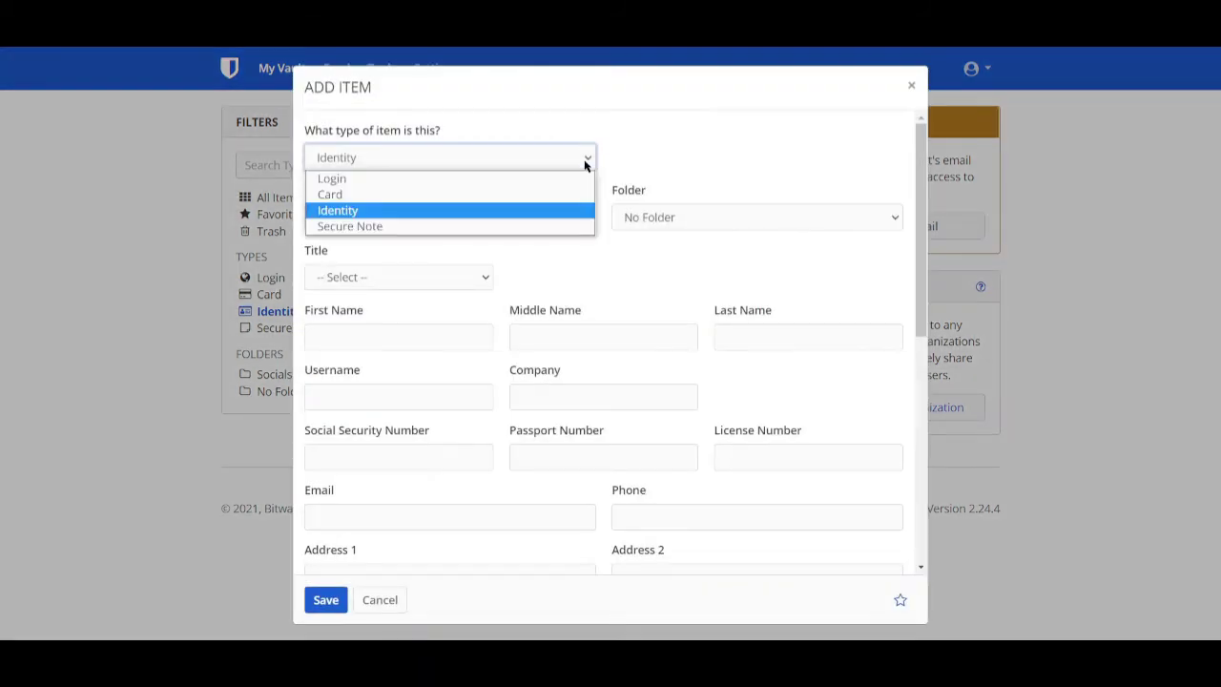
- Keep Identity as the item type and set the identity's title to Mr
{"action": "left_click", "coordinate": [345, 207]}
{"action": "left_click", "coordinate": [350, 214]}
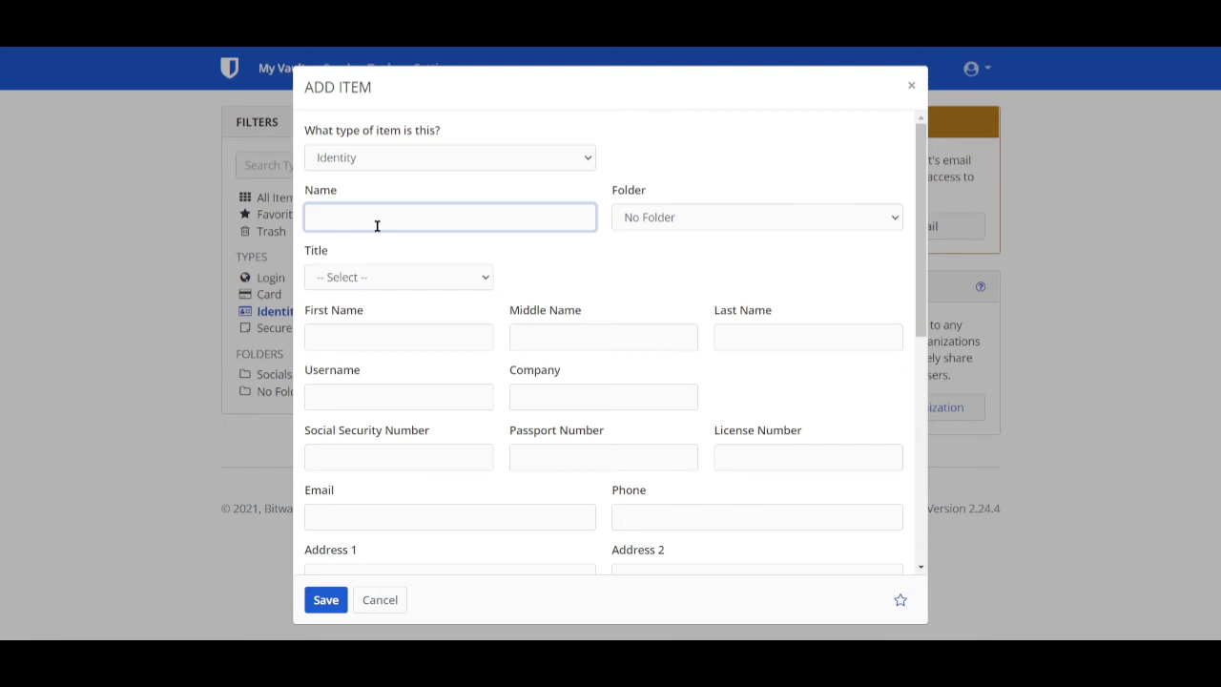
{"action": "left_click", "coordinate": [412, 278]}
{"action": "left_click", "coordinate": [355, 314]}
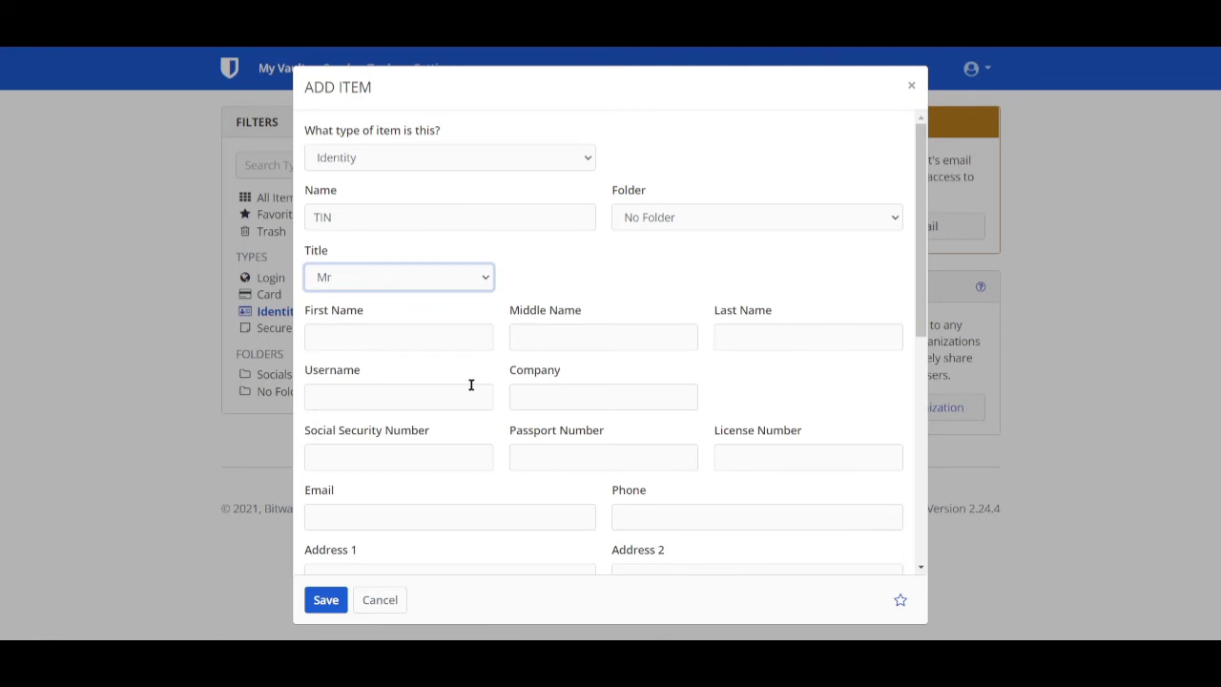
- Look through the remaining identity fields, then cancel the draft without saving
{"action": "scroll", "coordinate": [470, 385], "scroll_direction": "down", "scroll_amount": 2}
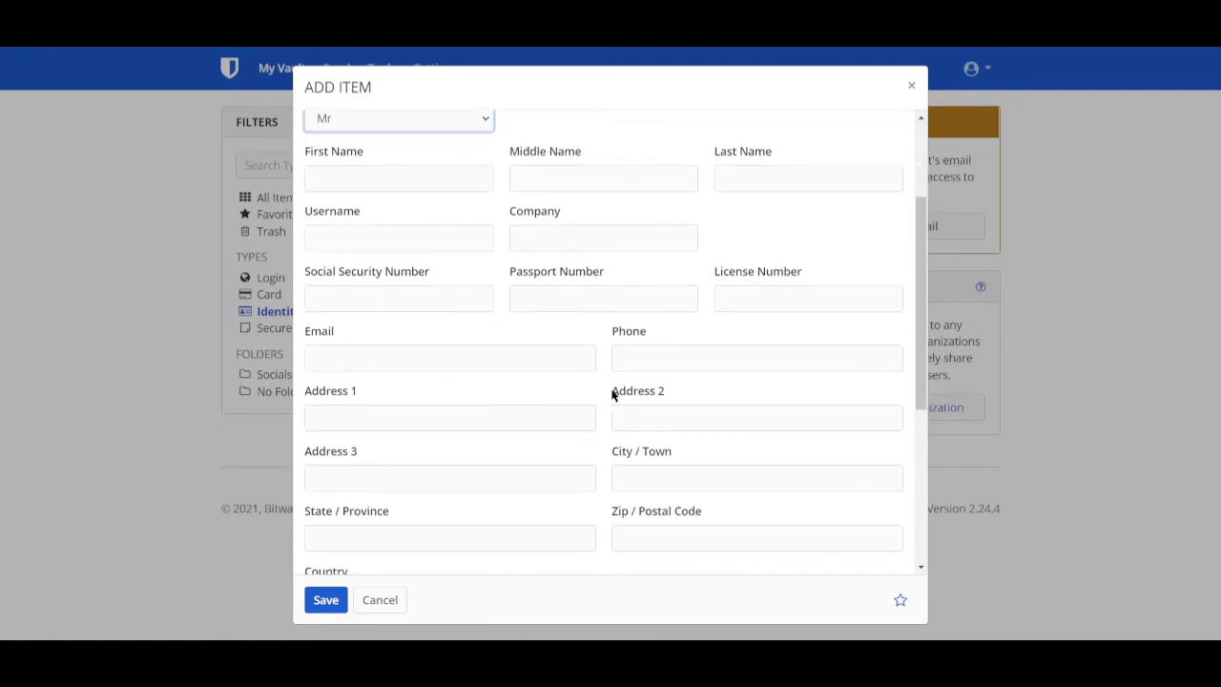
{"action": "scroll", "coordinate": [586, 403], "scroll_direction": "down", "scroll_amount": 2}
{"action": "scroll", "coordinate": [416, 477], "scroll_direction": "down", "scroll_amount": 2}
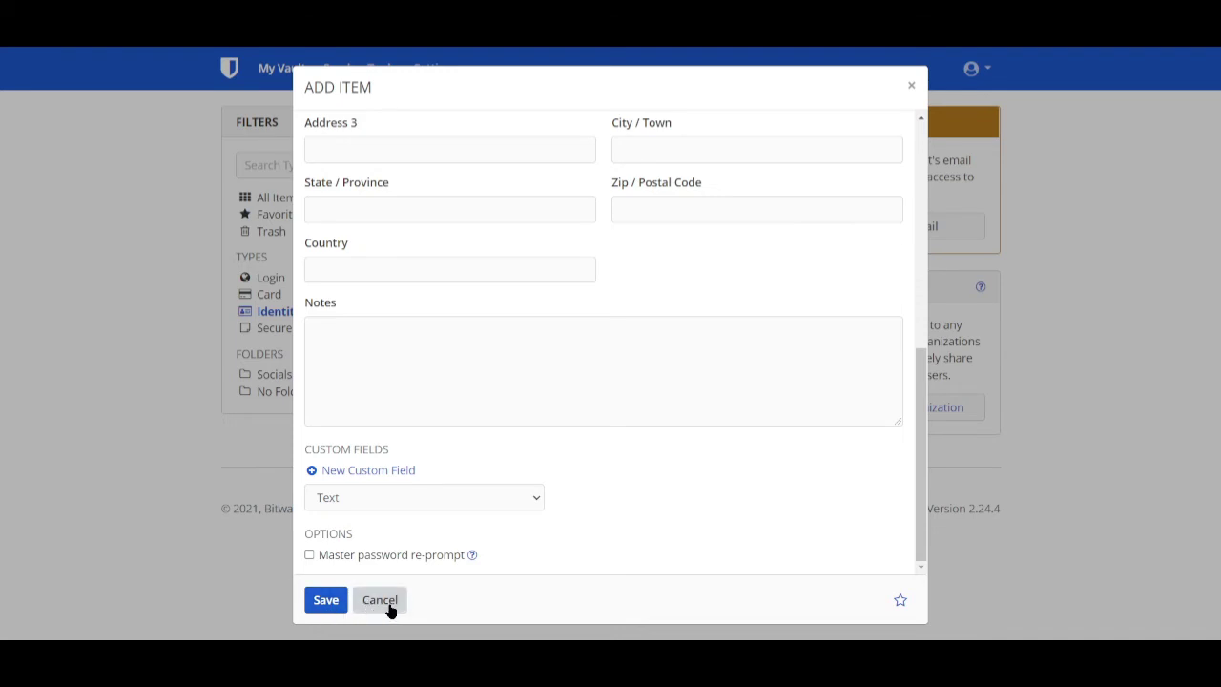
{"action": "scroll", "coordinate": [559, 452], "scroll_direction": "up", "scroll_amount": 5}
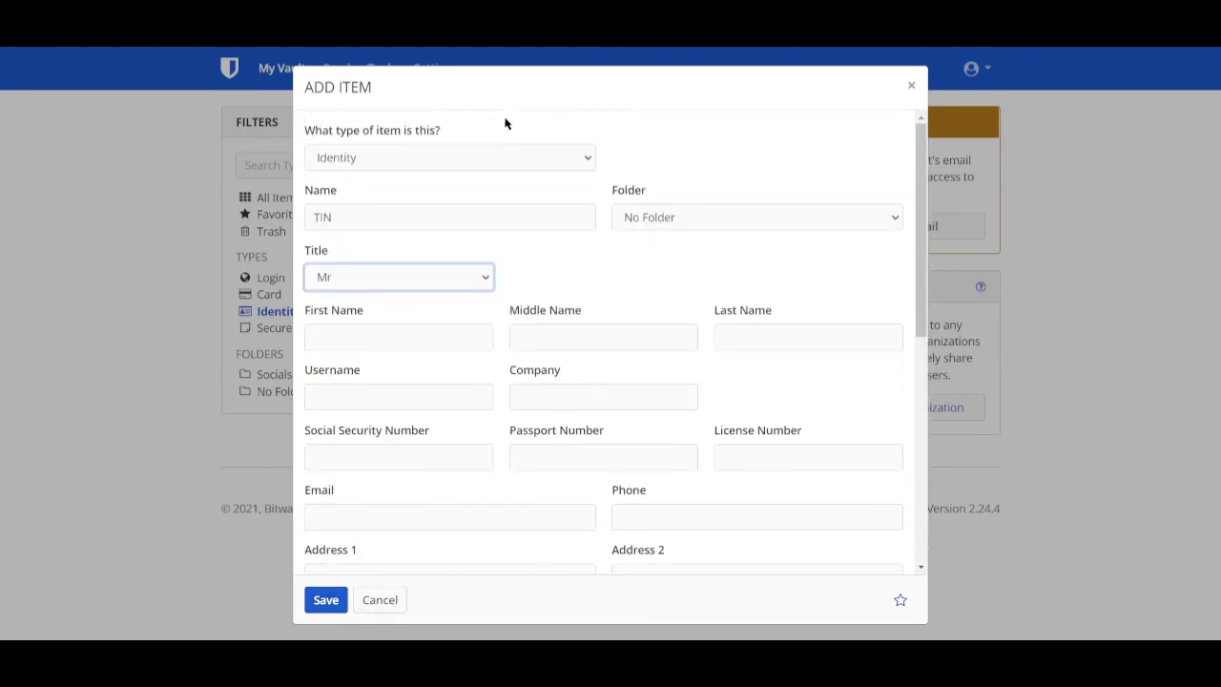
{"action": "left_click", "coordinate": [380, 600]}
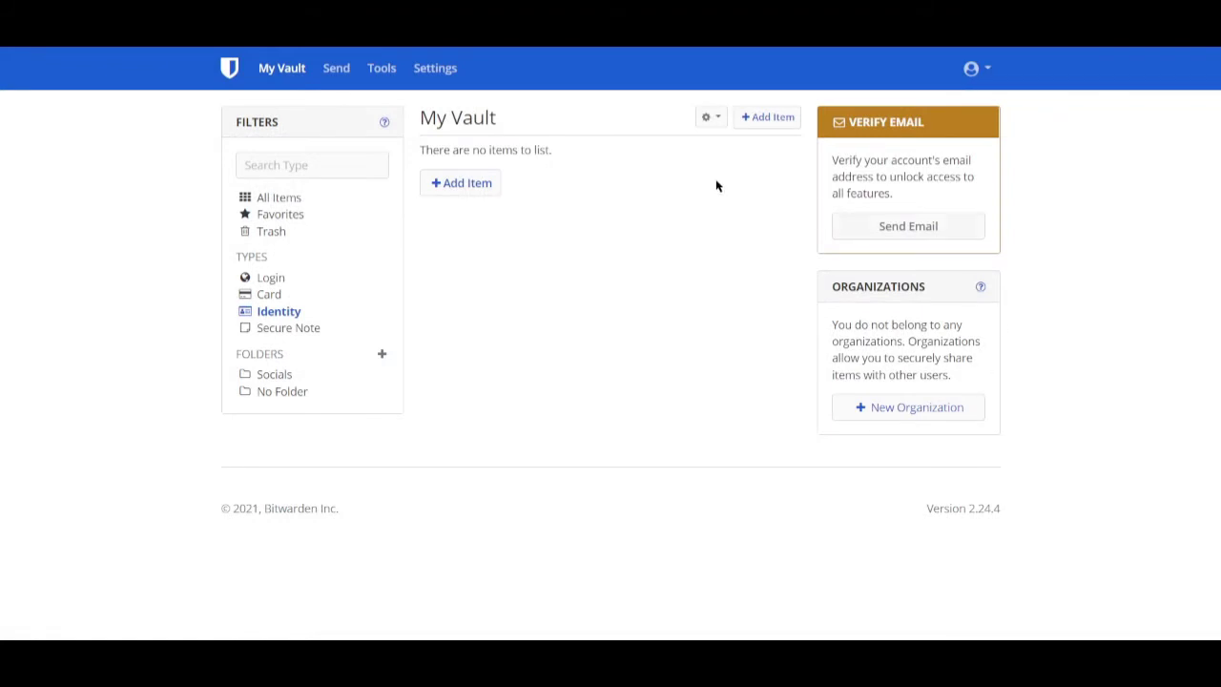
- Filter to Secure Note items, open a new secure note form, then close it unsaved
{"action": "left_click", "coordinate": [296, 330]}
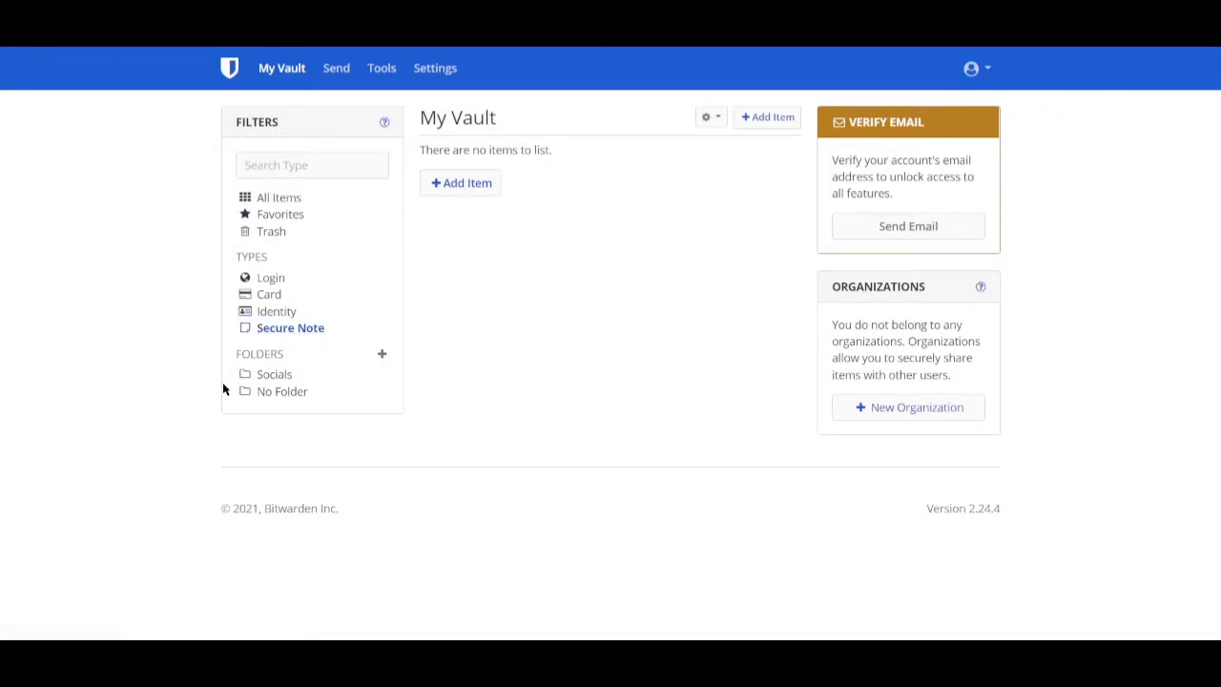
{"action": "left_click", "coordinate": [487, 189]}
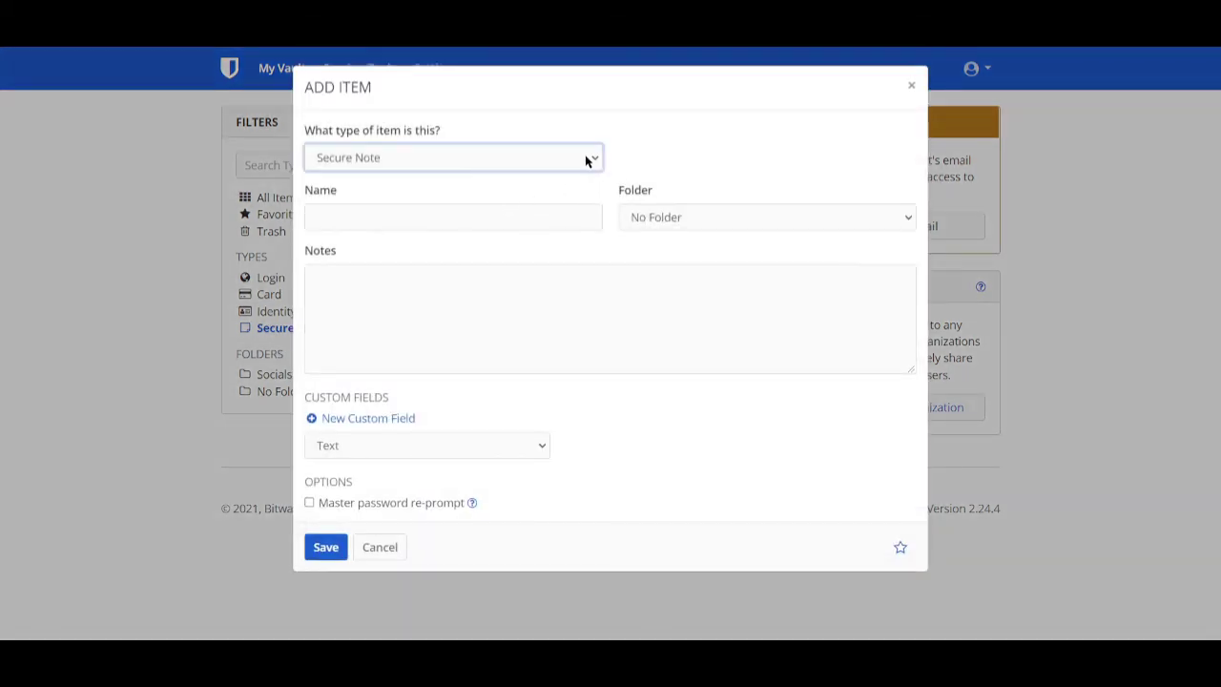
{"action": "left_click", "coordinate": [586, 160]}
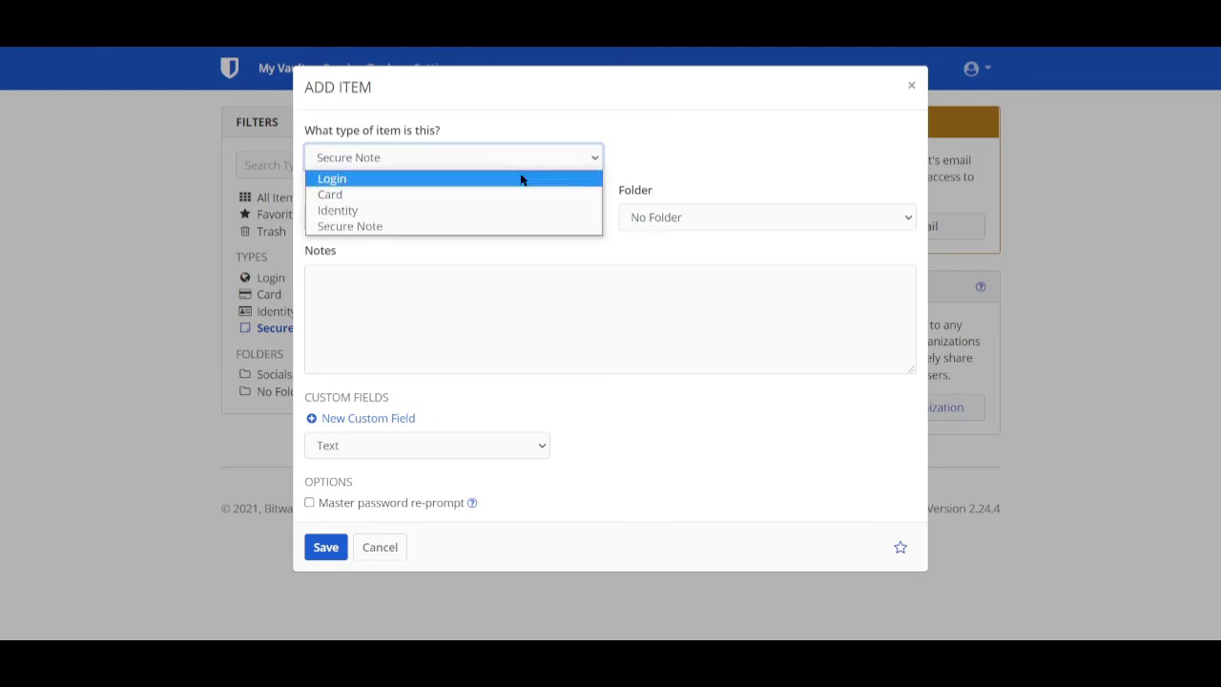
{"action": "left_click", "coordinate": [381, 226]}
{"action": "left_click", "coordinate": [397, 301]}
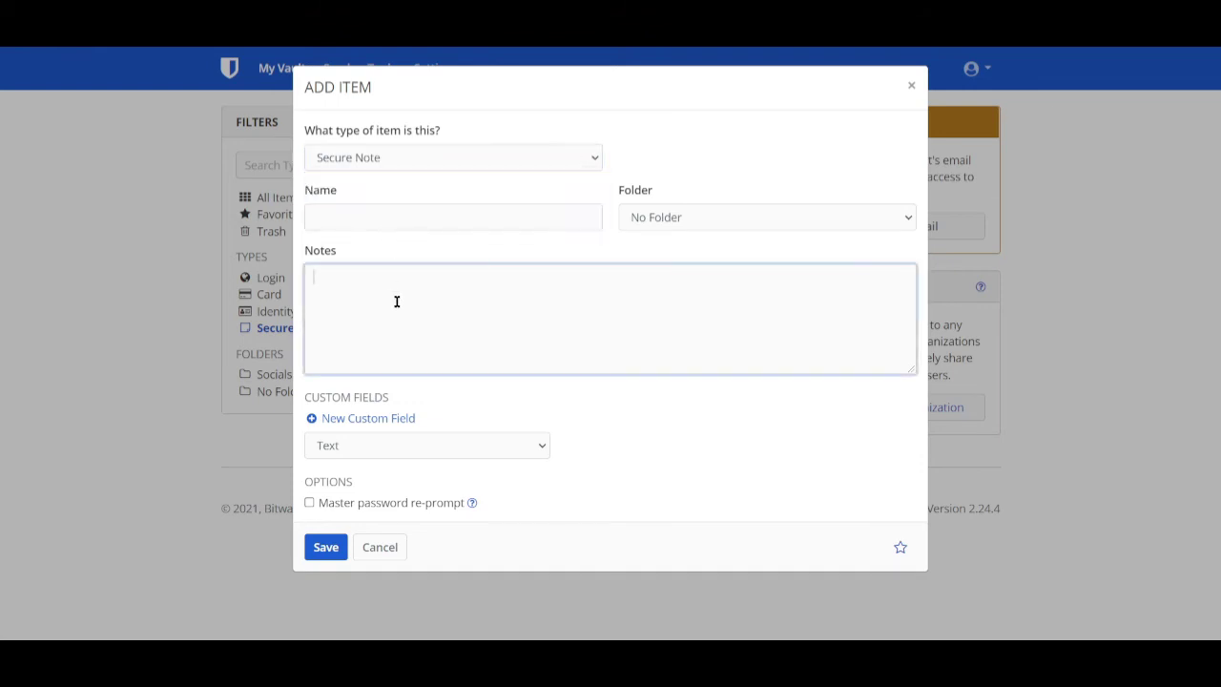
{"action": "left_click", "coordinate": [403, 218]}
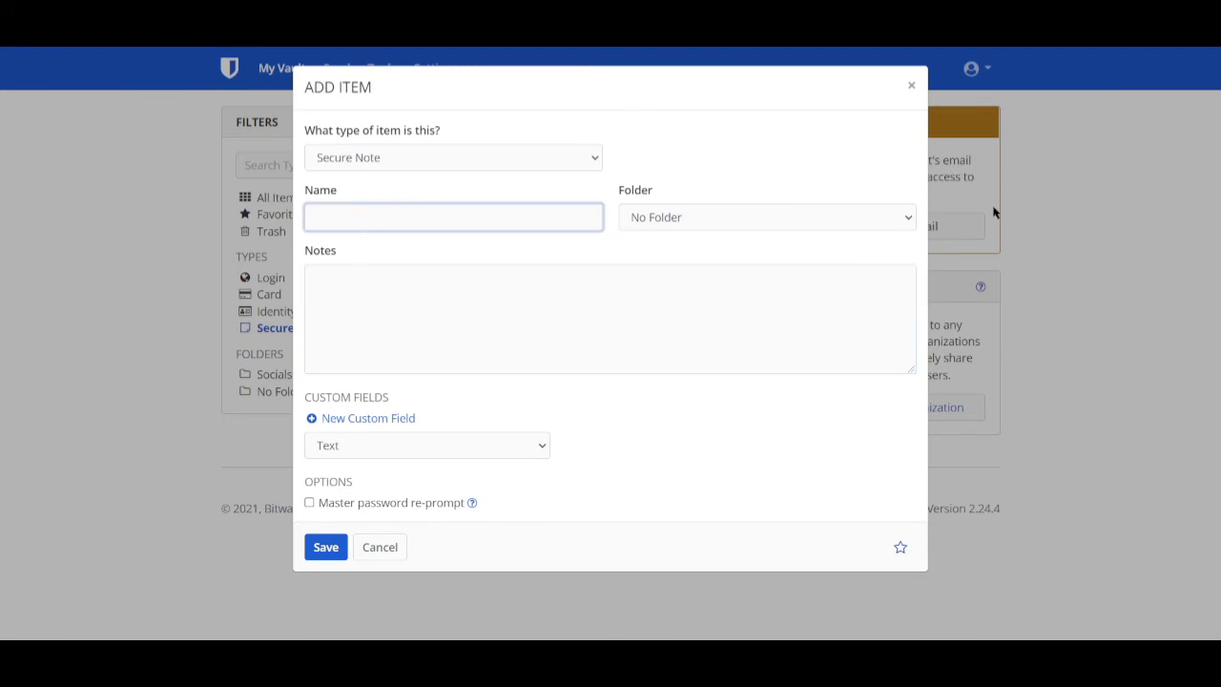
{"action": "left_click", "coordinate": [911, 85]}
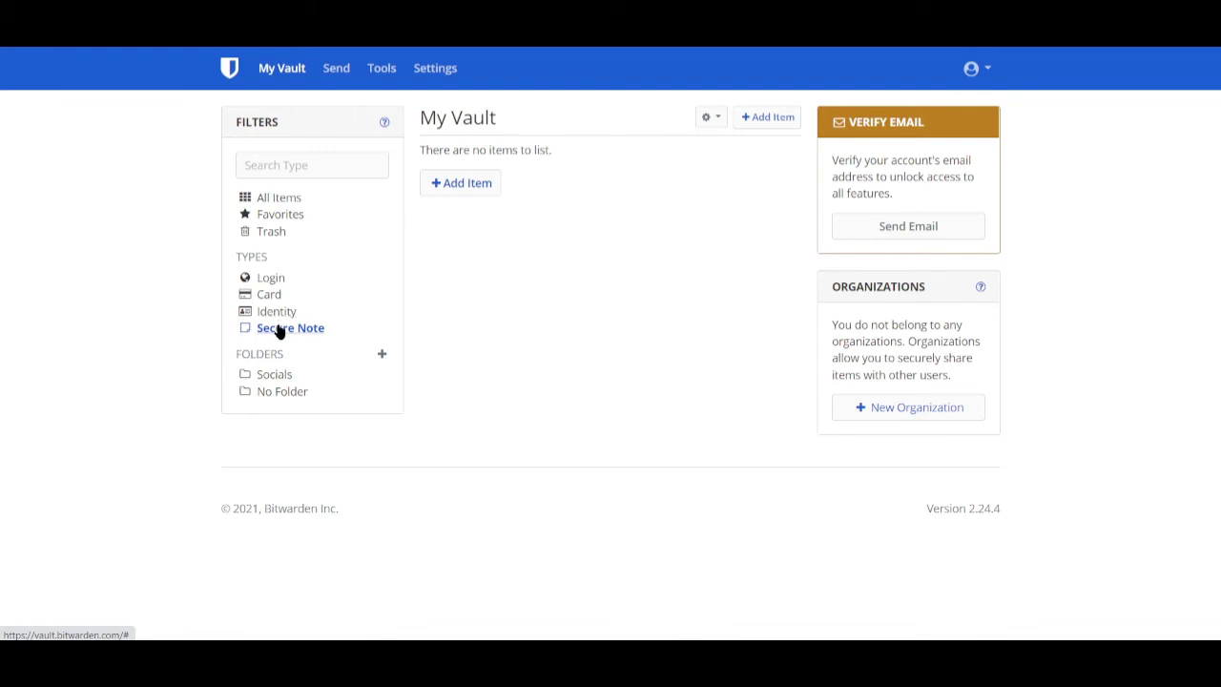
- Cycle the filter through Login, Identity, Secure Note and Card, then preview and close a new card form
{"action": "left_click", "coordinate": [272, 285]}
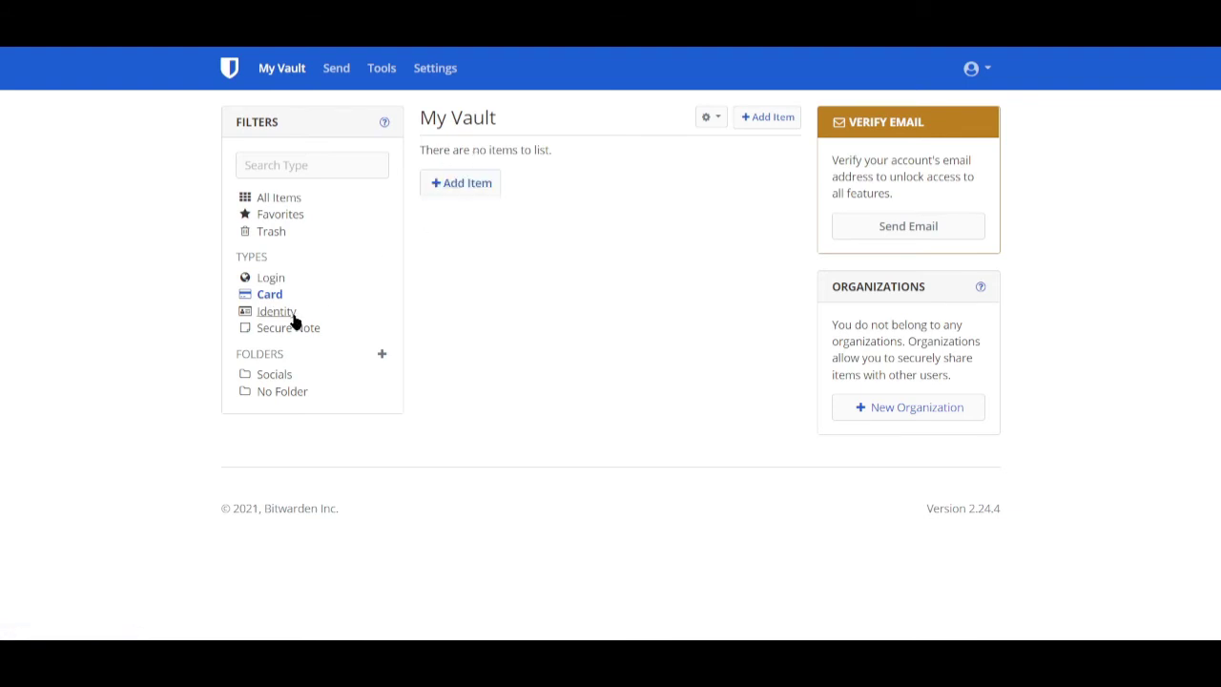
{"action": "left_click", "coordinate": [291, 315]}
{"action": "left_click", "coordinate": [281, 330]}
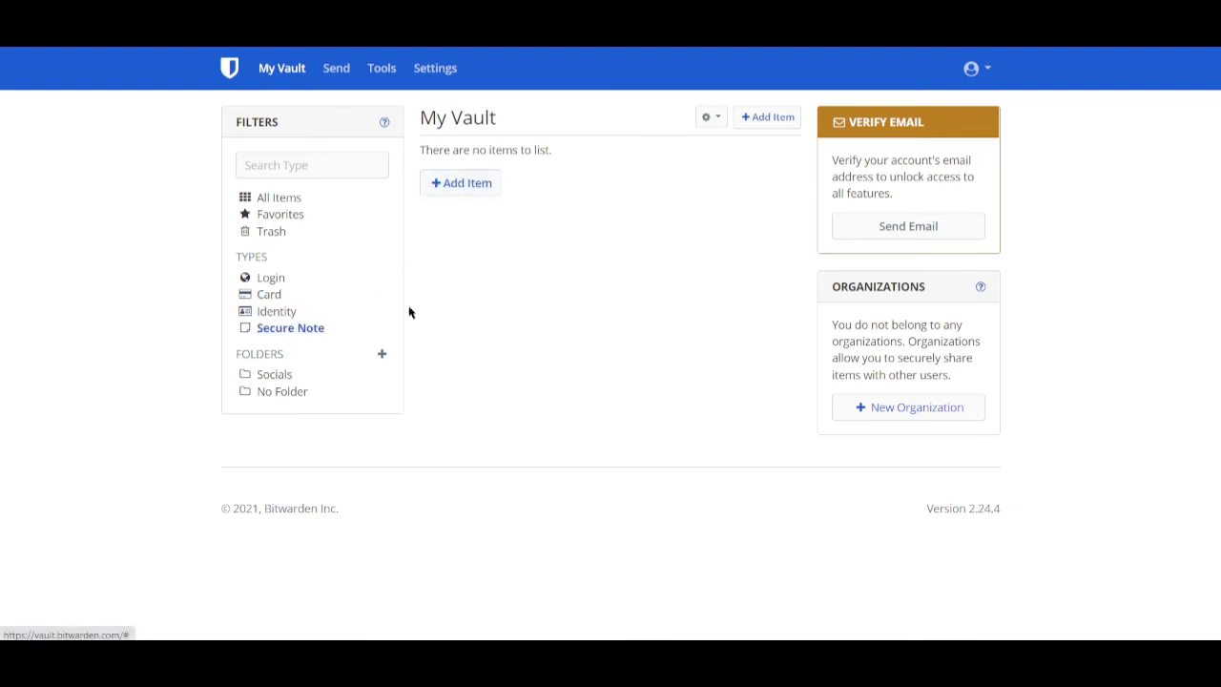
{"action": "left_click", "coordinate": [272, 298]}
{"action": "left_click", "coordinate": [489, 182]}
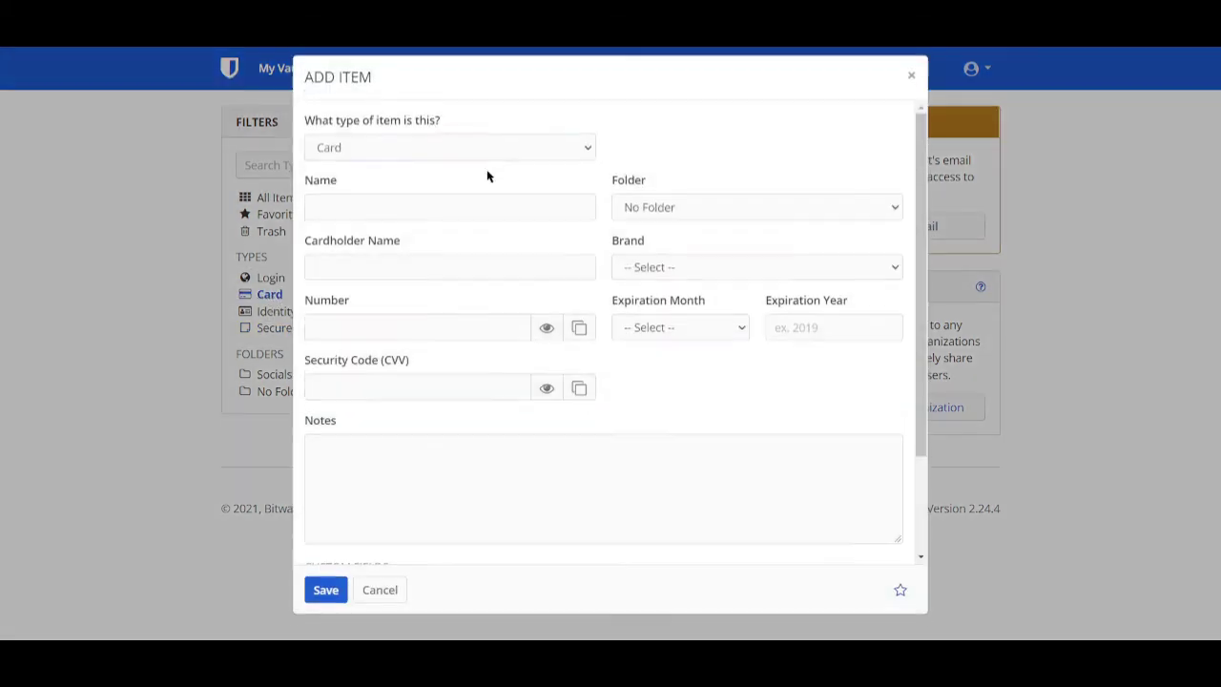
{"action": "key", "text": "Escape"}
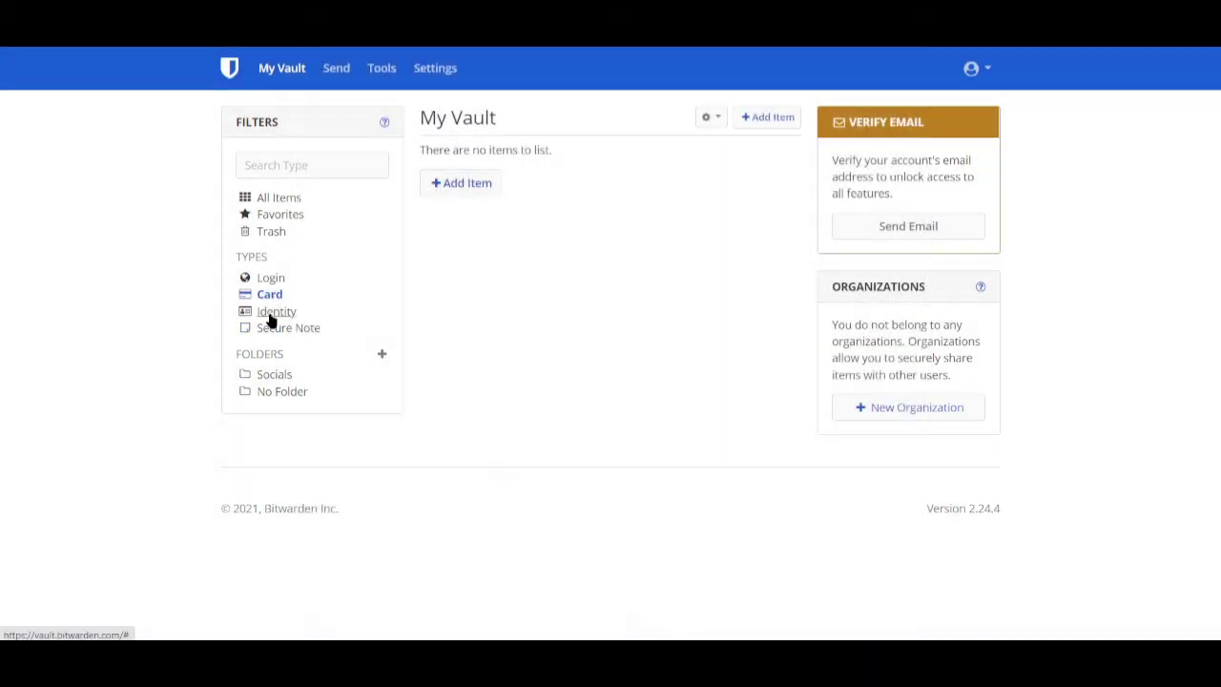
- Preview and dismiss a new identity form, then switch to the Send page
{"action": "left_click", "coordinate": [277, 312]}
{"action": "left_click", "coordinate": [450, 189]}
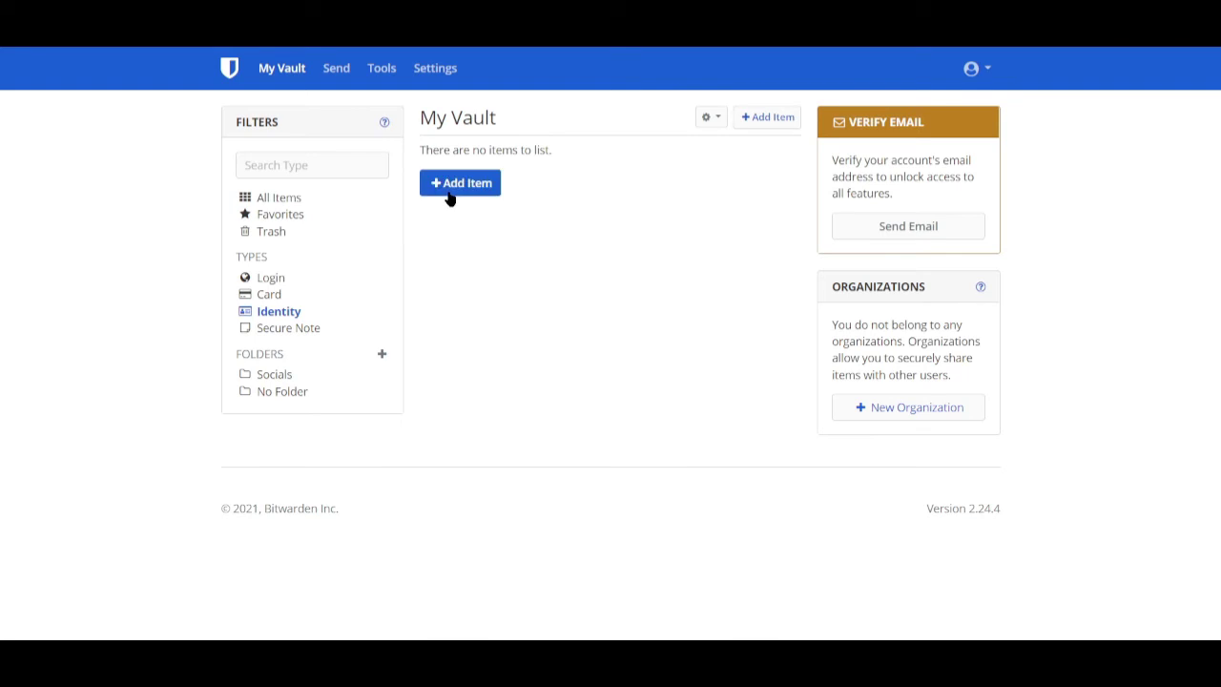
{"action": "left_click", "coordinate": [155, 371]}
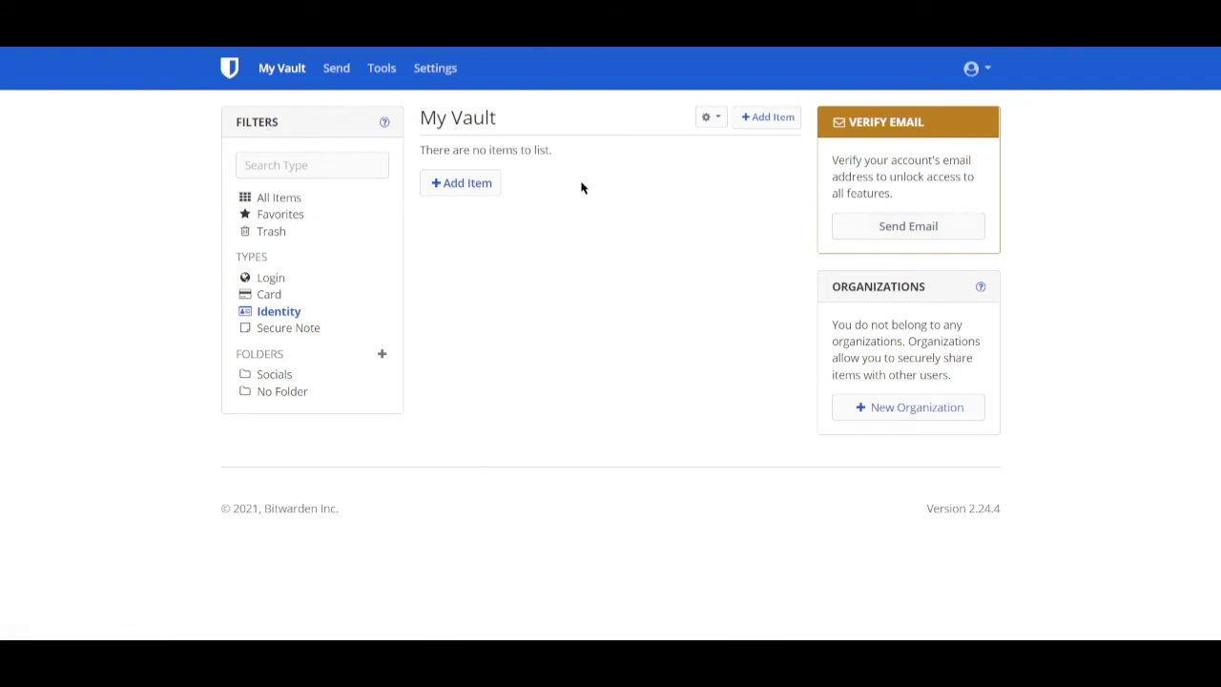
{"action": "left_click", "coordinate": [334, 75]}
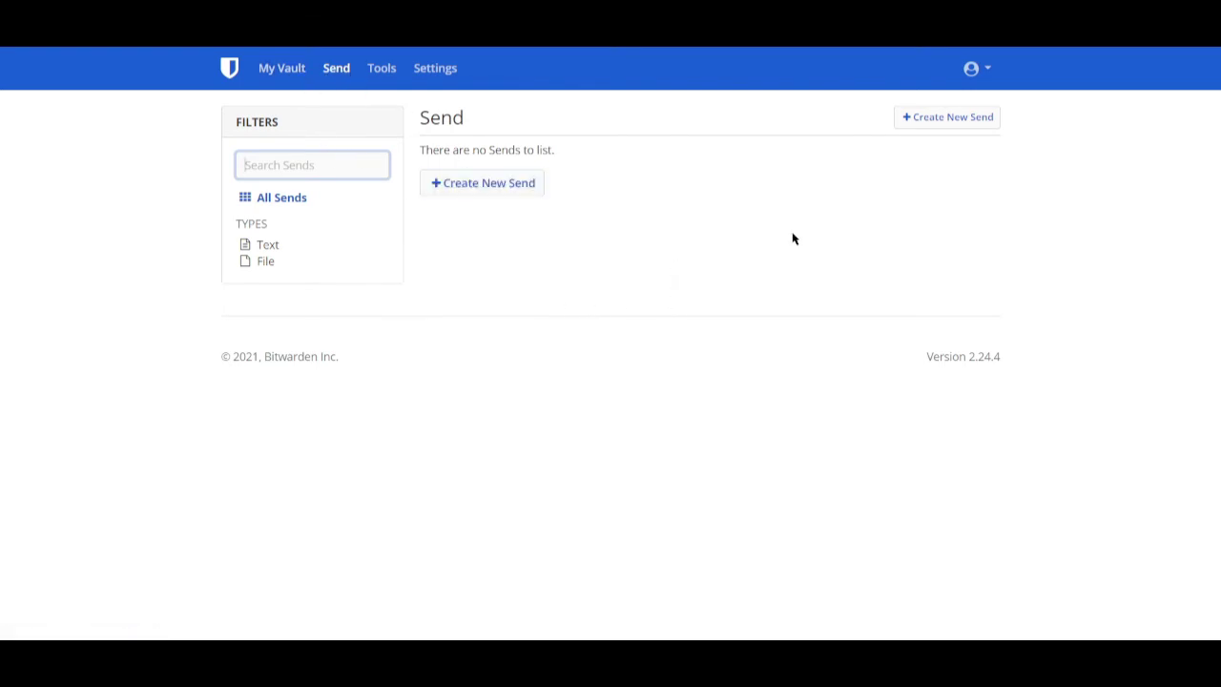
- Name a new Send 'My house's security codes', try File type, then revert to Text
{"action": "left_click", "coordinate": [468, 195]}
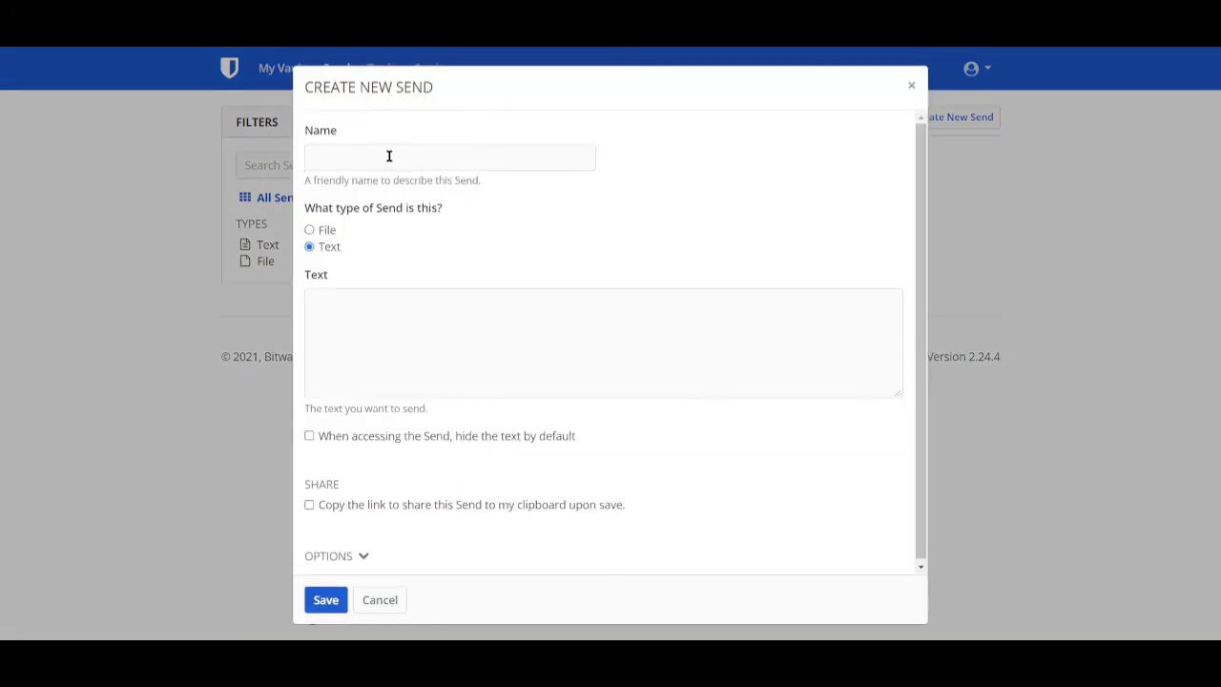
{"action": "left_click", "coordinate": [474, 156]}
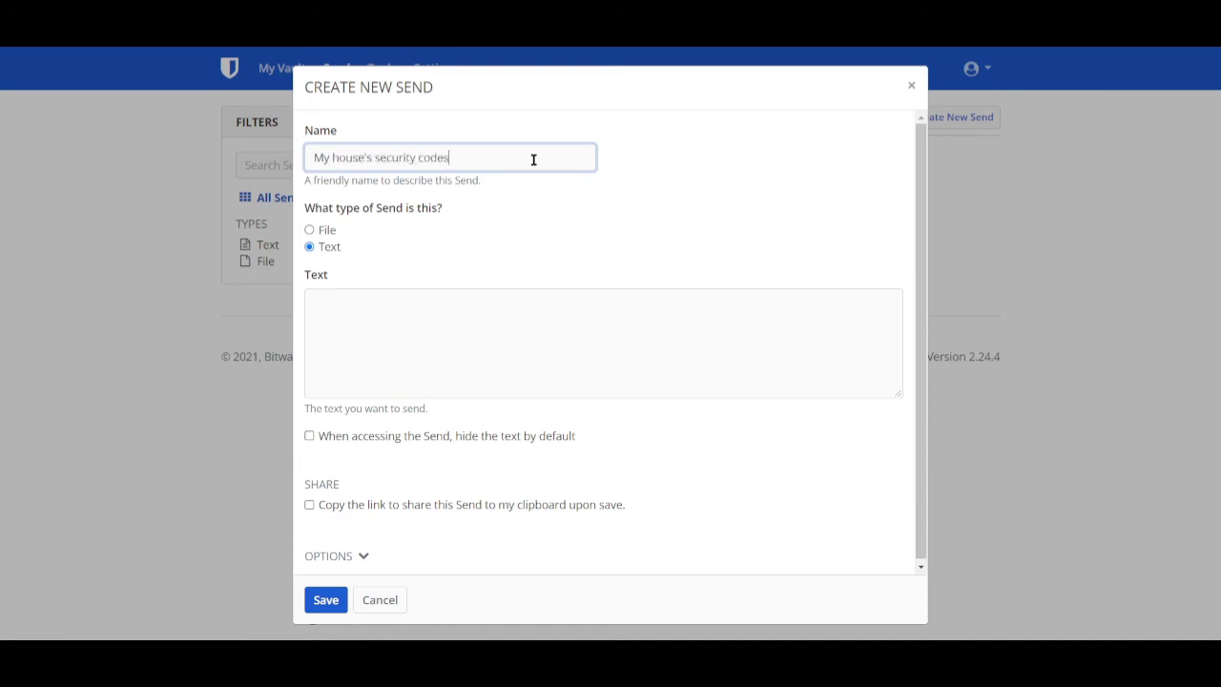
{"action": "left_click", "coordinate": [309, 230]}
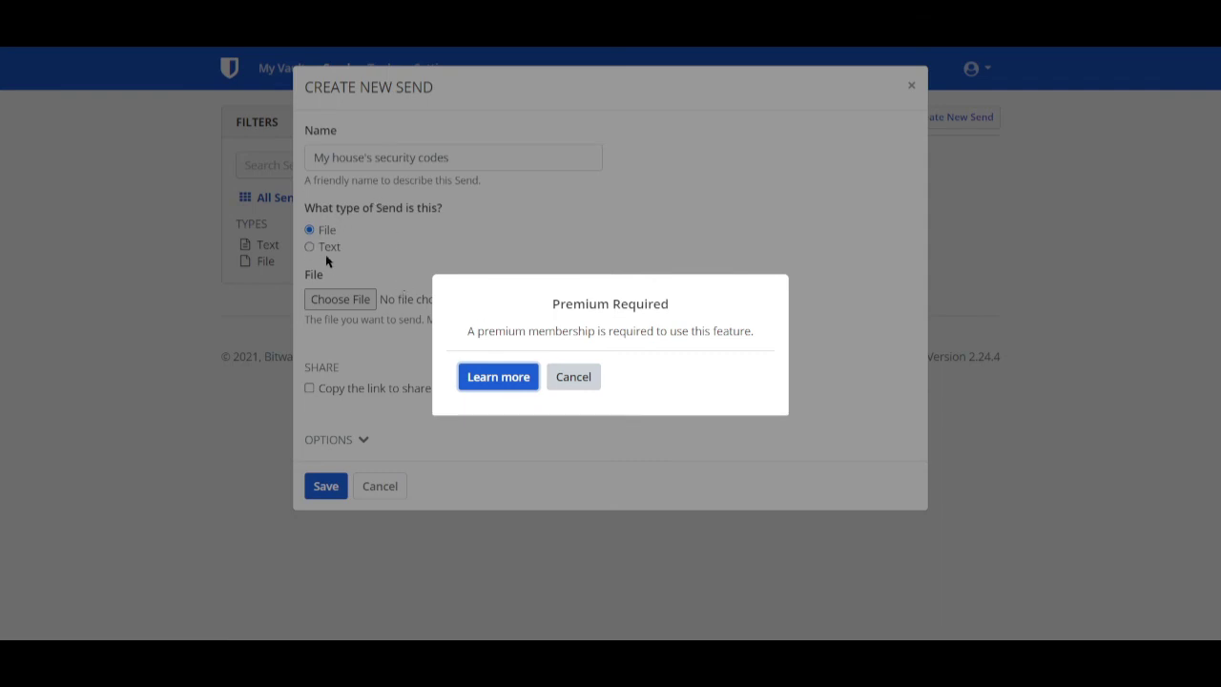
{"action": "left_click", "coordinate": [572, 377]}
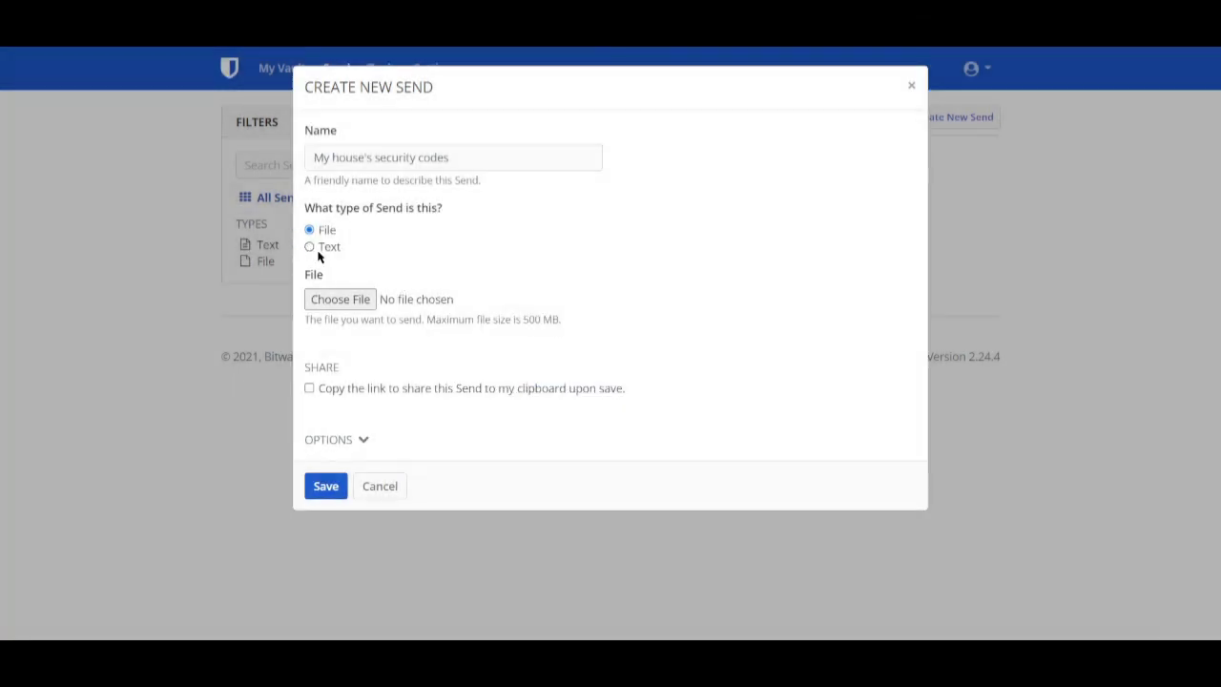
{"action": "left_click", "coordinate": [310, 247]}
- Write 'codes:' and 'door lock:' as the Send's text body
{"action": "left_click", "coordinate": [420, 363]}
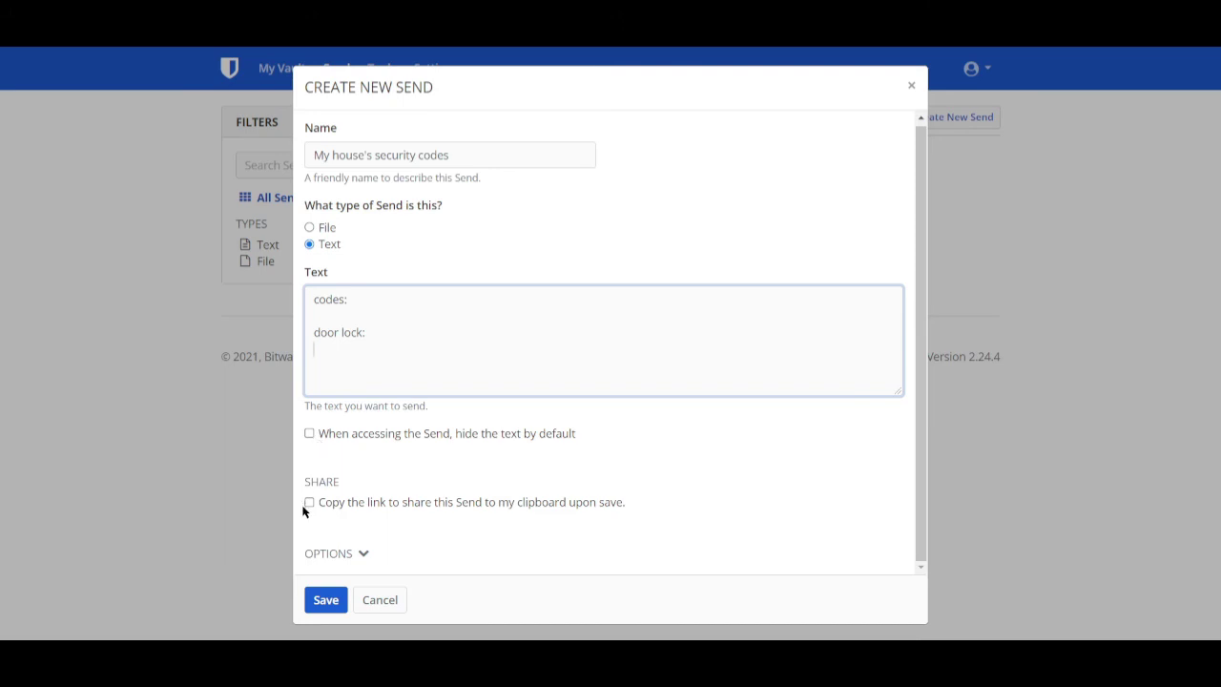
- Expand the Send's options, review Deletion Date, Password and Notes, then cancel the Send
{"action": "left_click", "coordinate": [362, 555]}
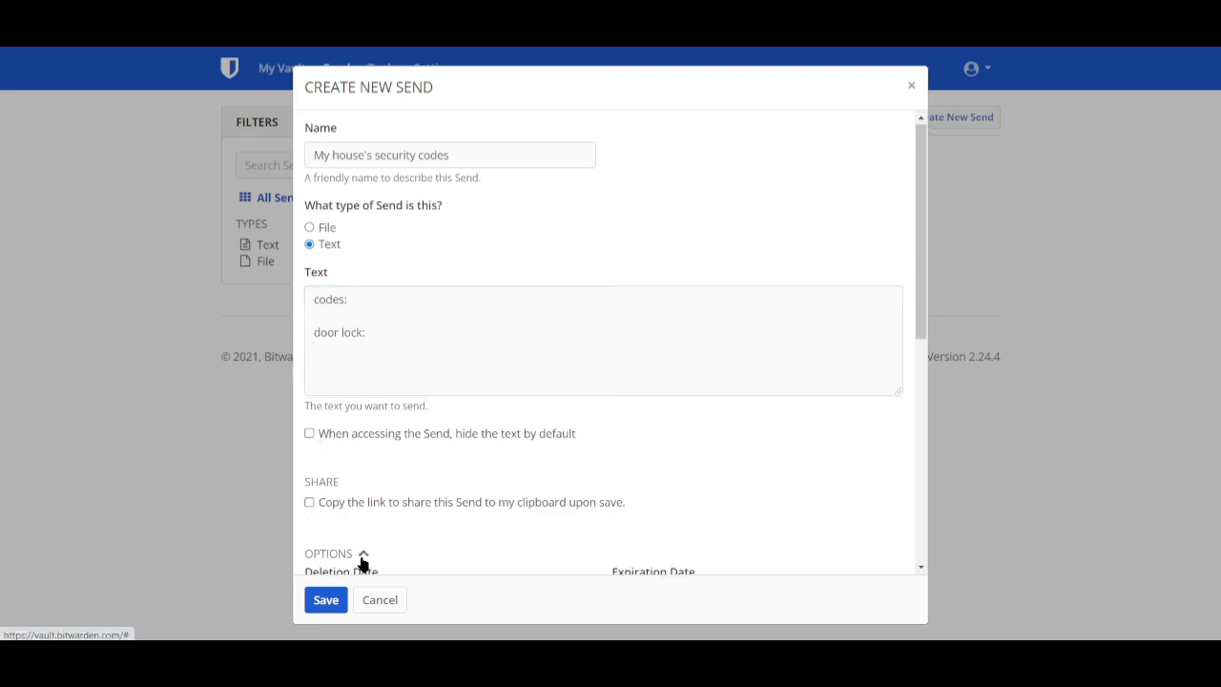
{"action": "scroll", "coordinate": [477, 457], "scroll_direction": "down", "scroll_amount": 3}
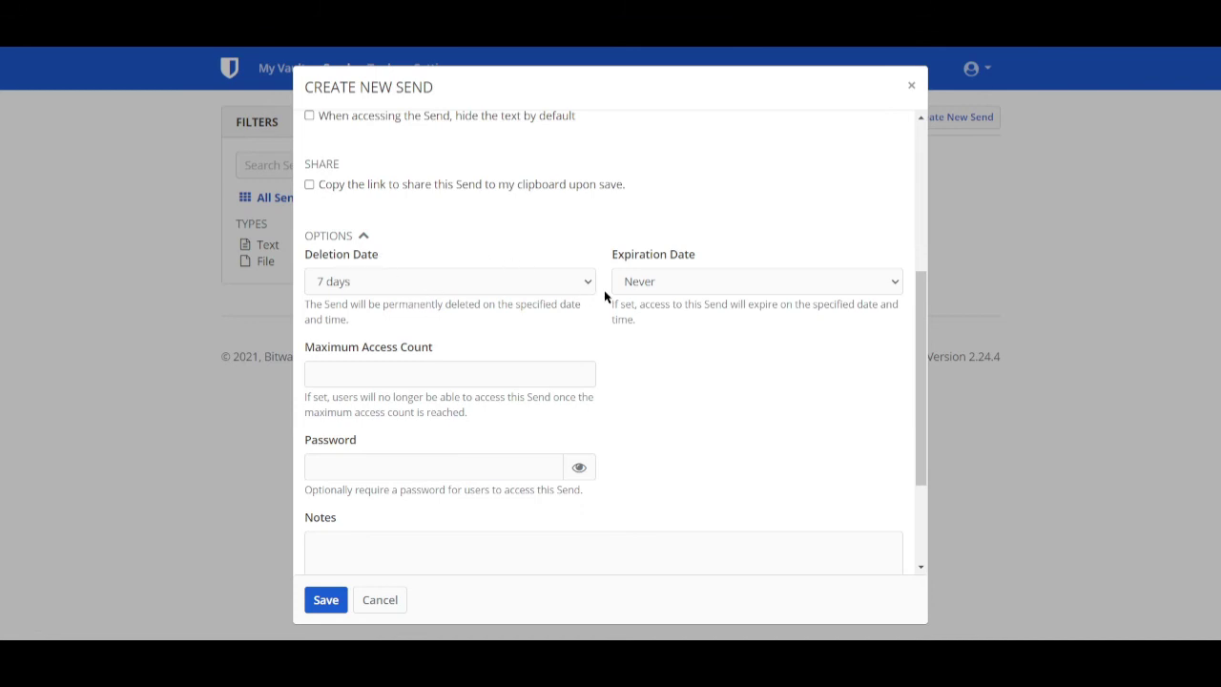
{"action": "scroll", "coordinate": [605, 296], "scroll_direction": "up", "scroll_amount": 3}
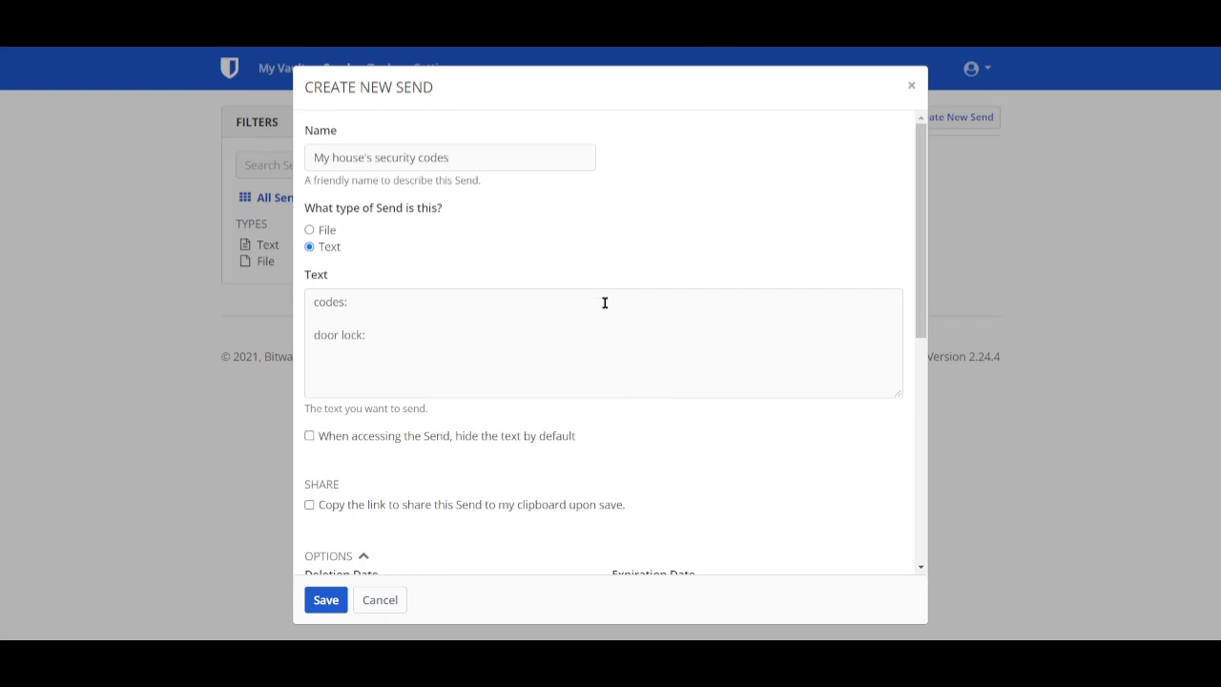
{"action": "scroll", "coordinate": [605, 309], "scroll_direction": "down", "scroll_amount": 5}
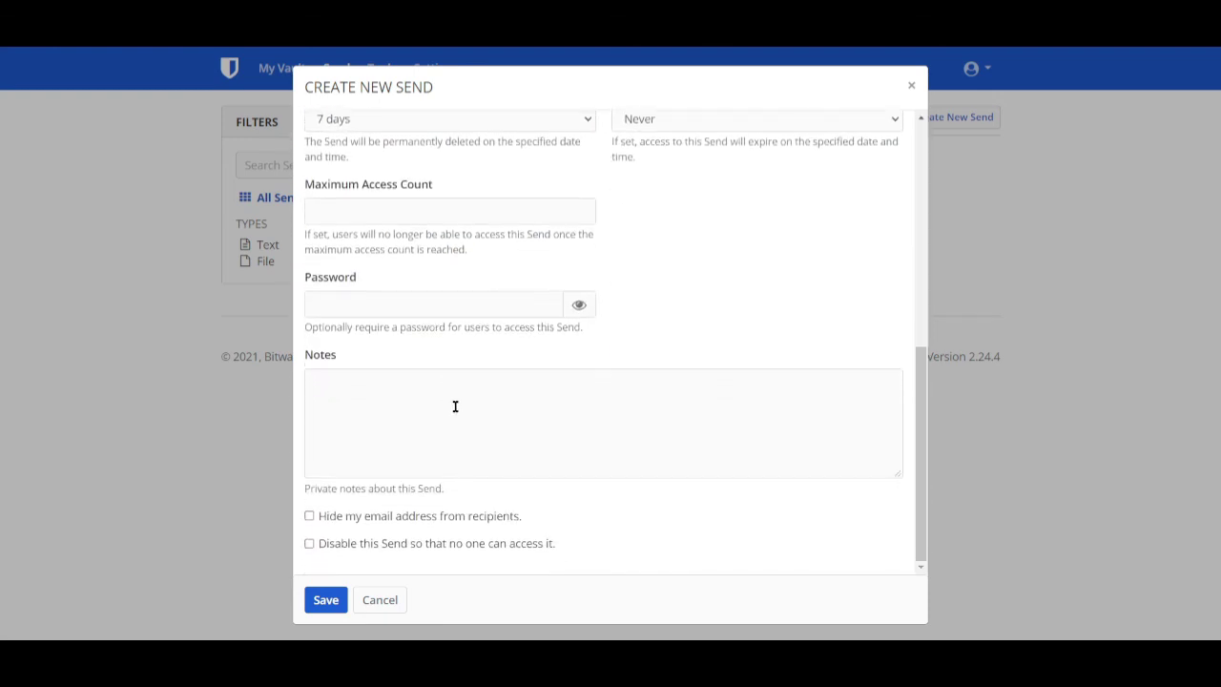
{"action": "left_click", "coordinate": [413, 302]}
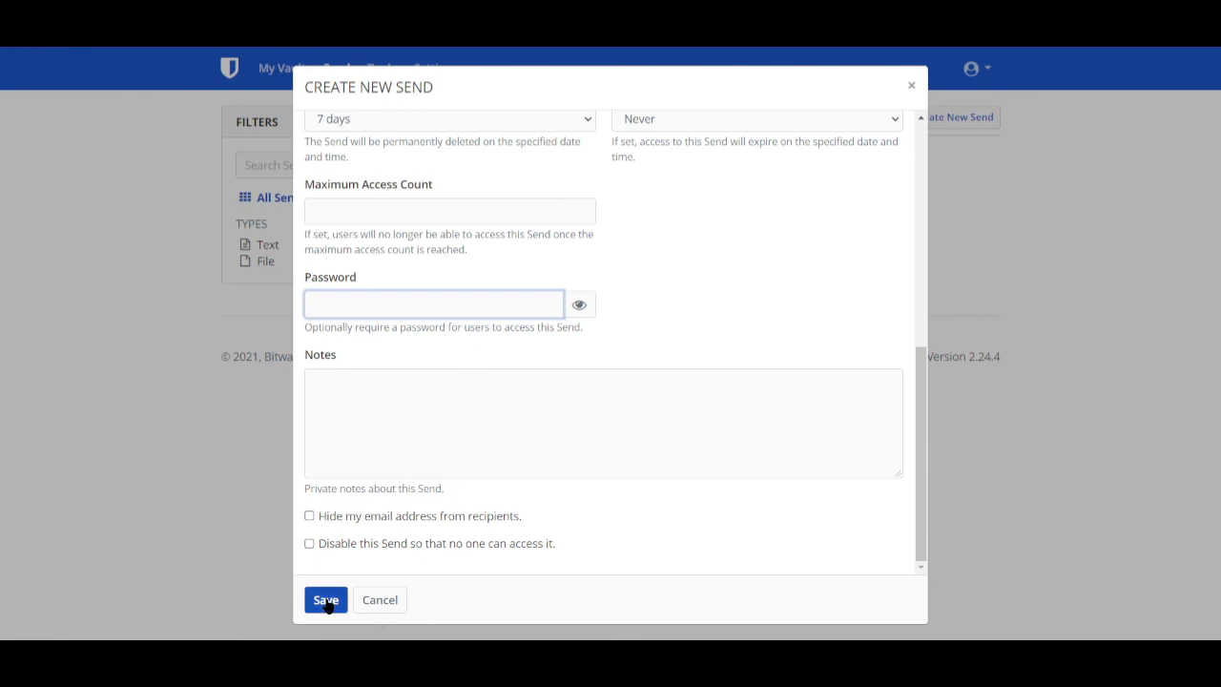
{"action": "left_click", "coordinate": [378, 601]}
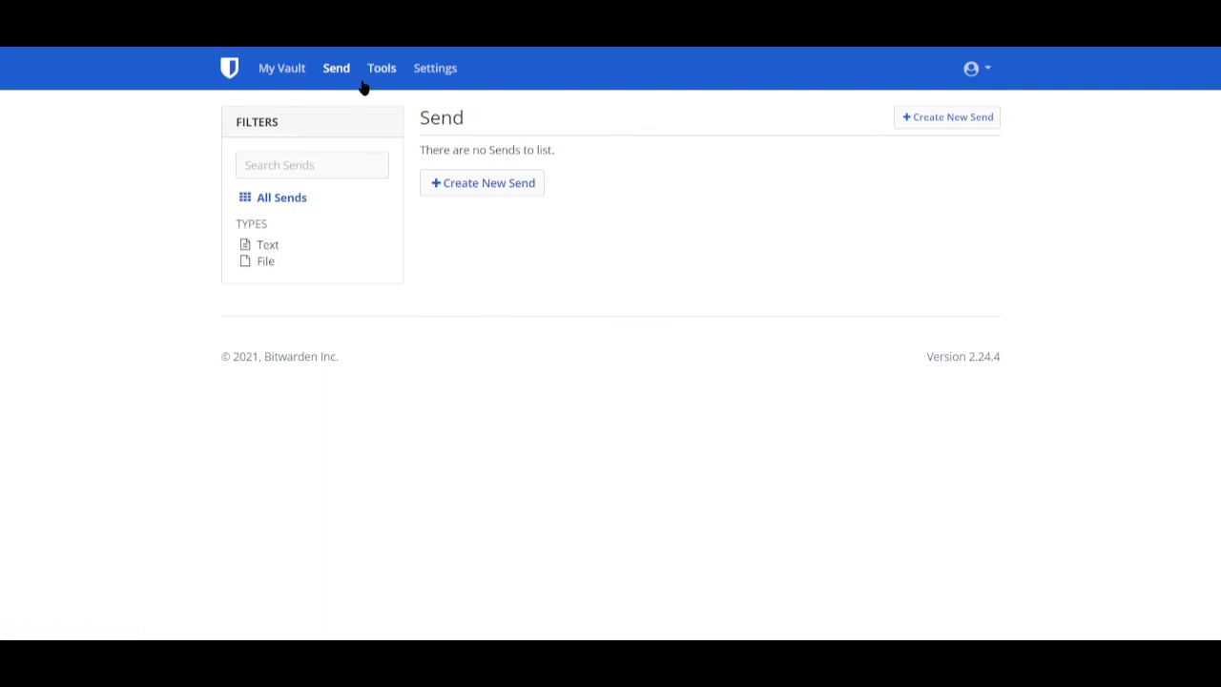
- Open the Password Generator and toggle between Passphrase and Password, ending on Password
{"action": "left_click", "coordinate": [396, 69]}
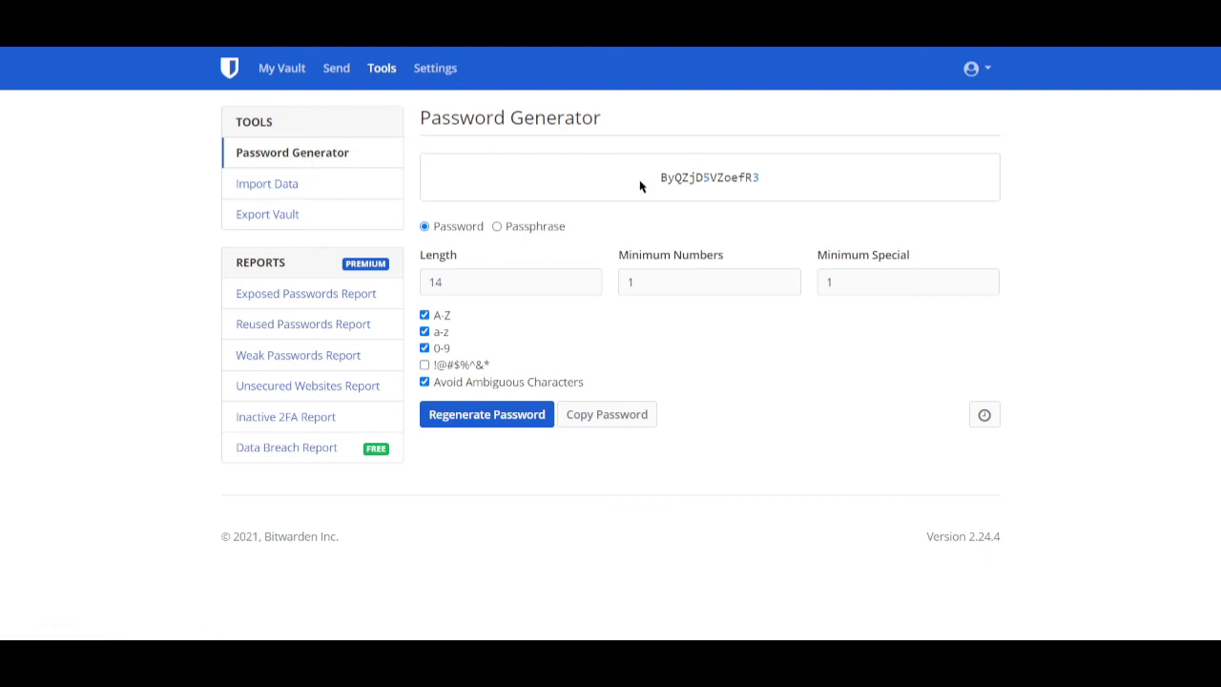
{"action": "left_click", "coordinate": [495, 229]}
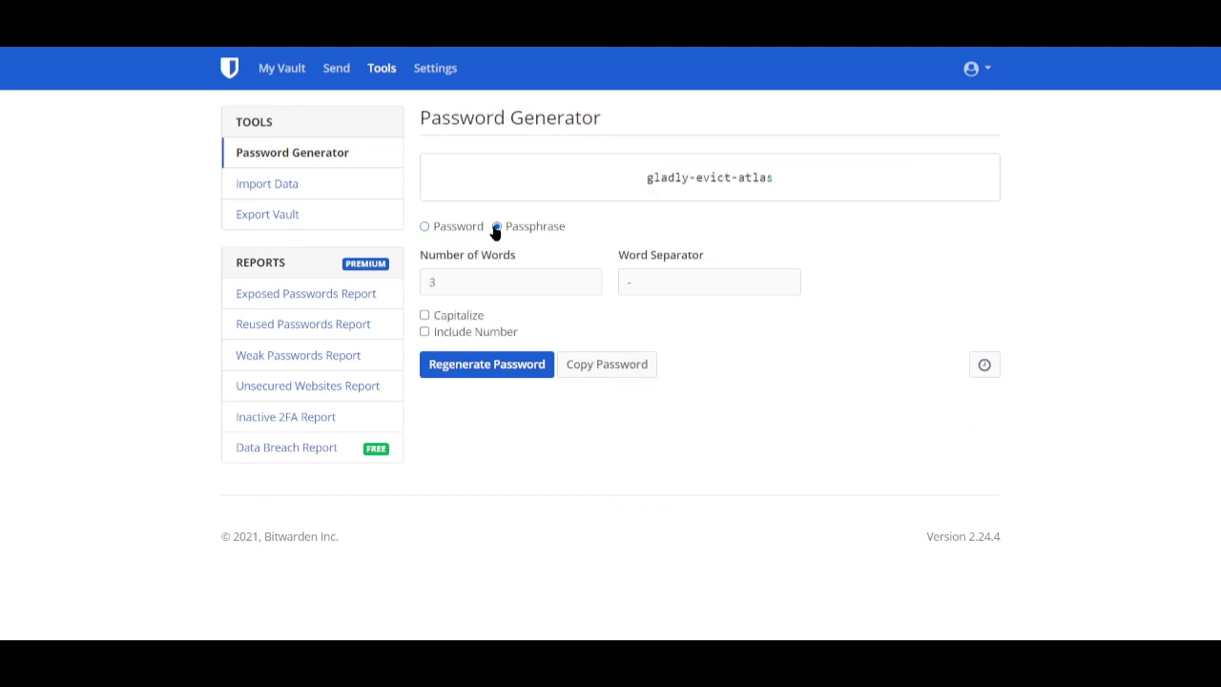
{"action": "left_click", "coordinate": [426, 229]}
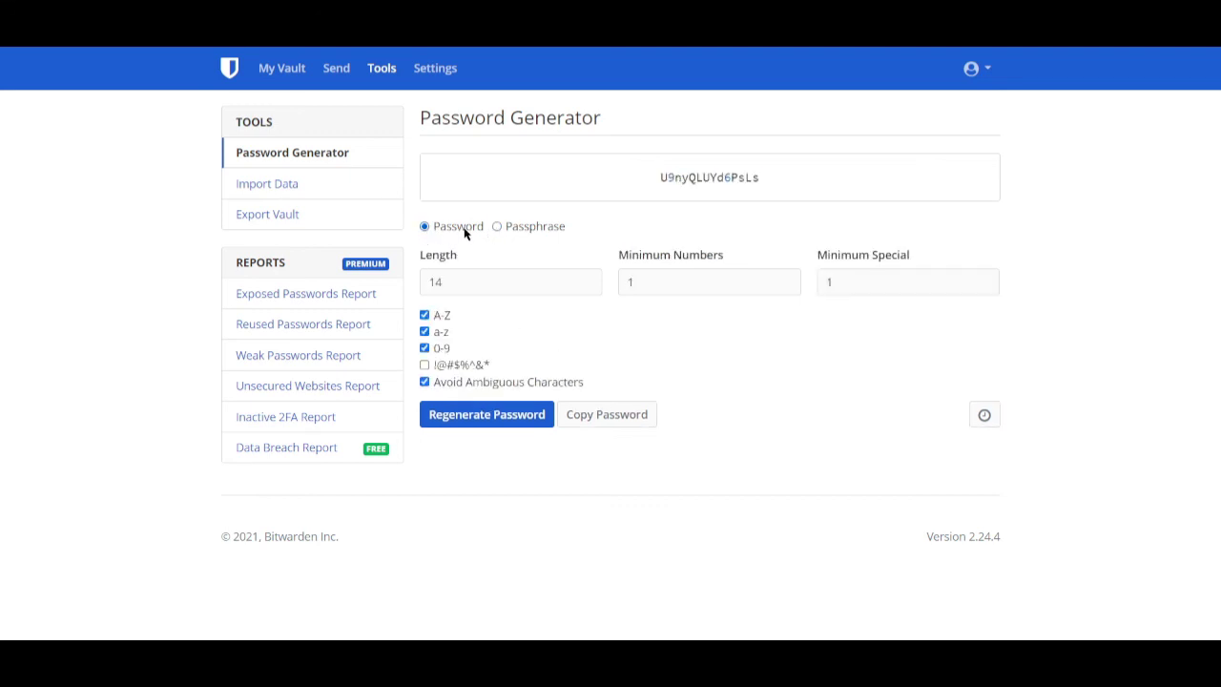
{"action": "left_click", "coordinate": [496, 229]}
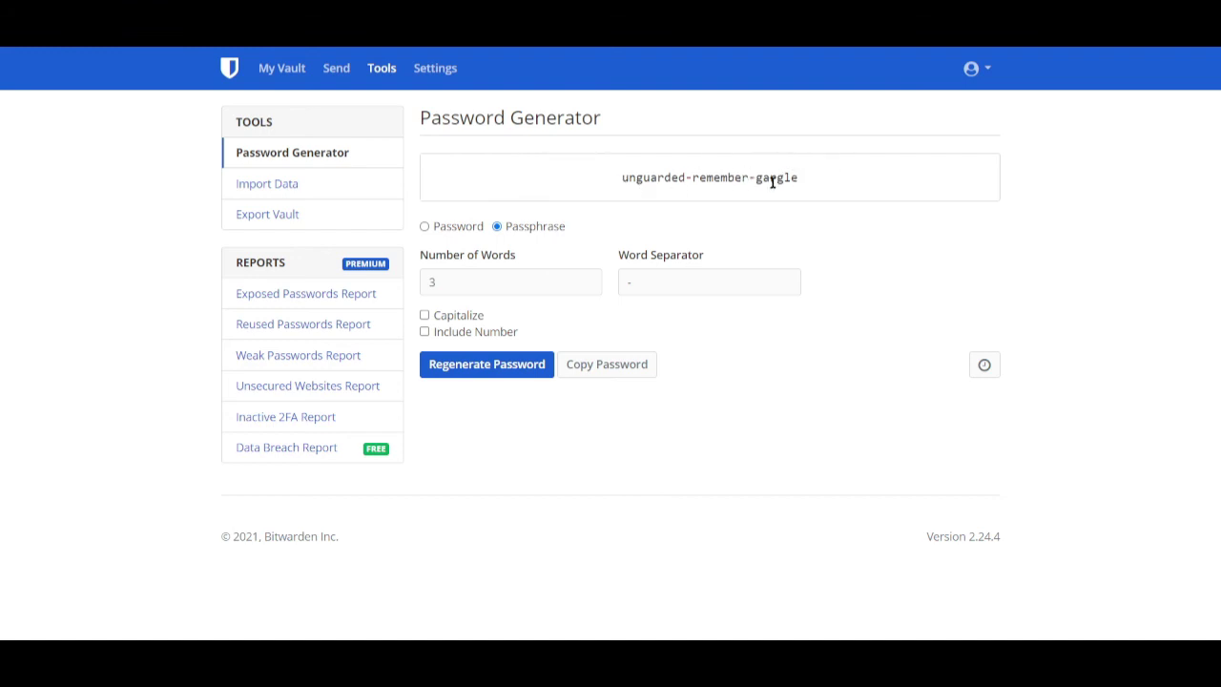
{"action": "left_click", "coordinate": [424, 227]}
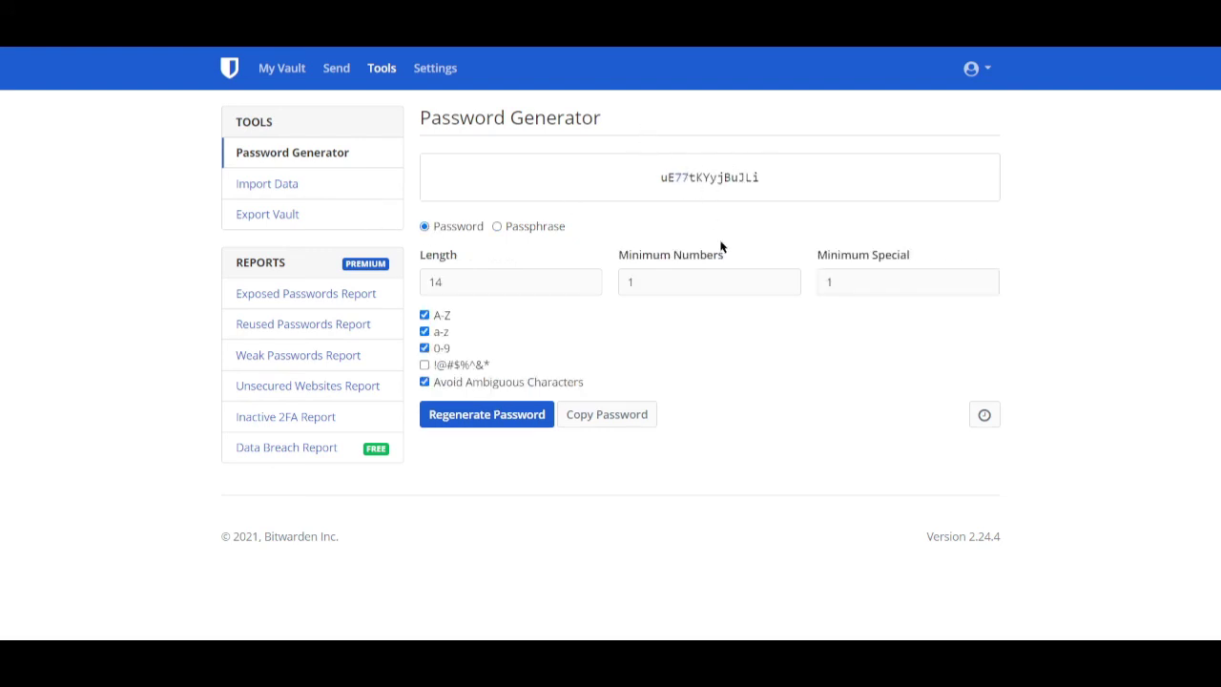
- Set the password length to 13 and minimum numbers to 3
{"action": "left_click", "coordinate": [529, 283]}
{"action": "double_click", "coordinate": [588, 287]}
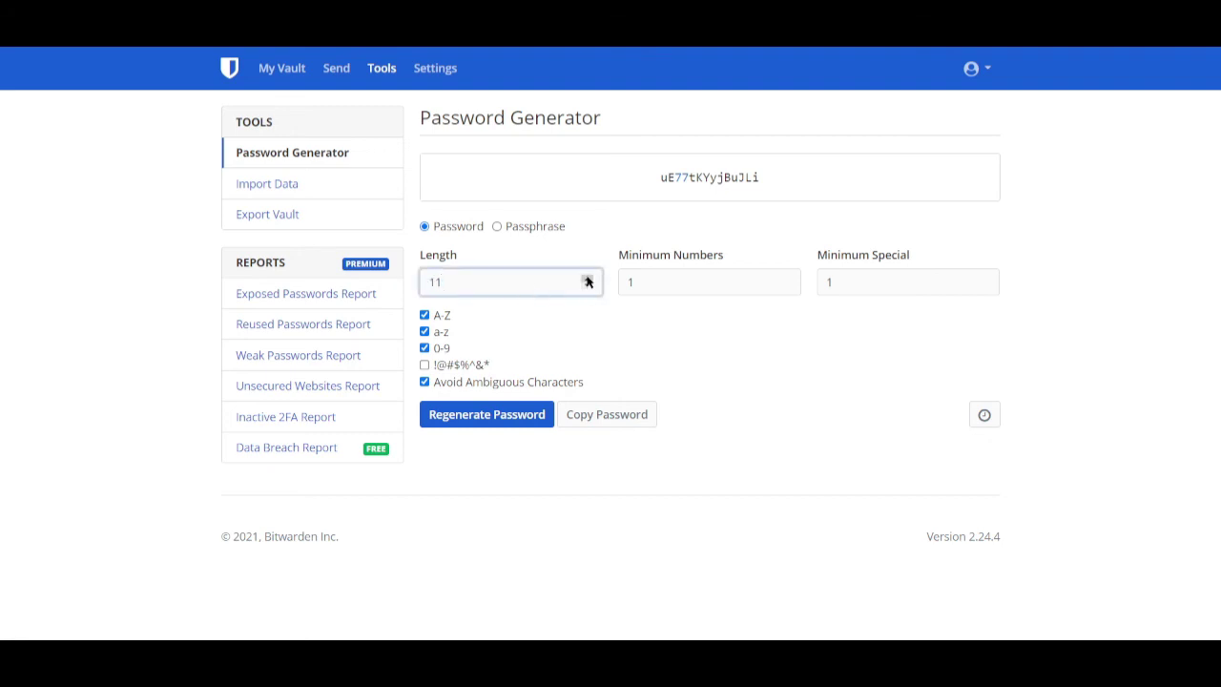
{"action": "left_click", "coordinate": [678, 274]}
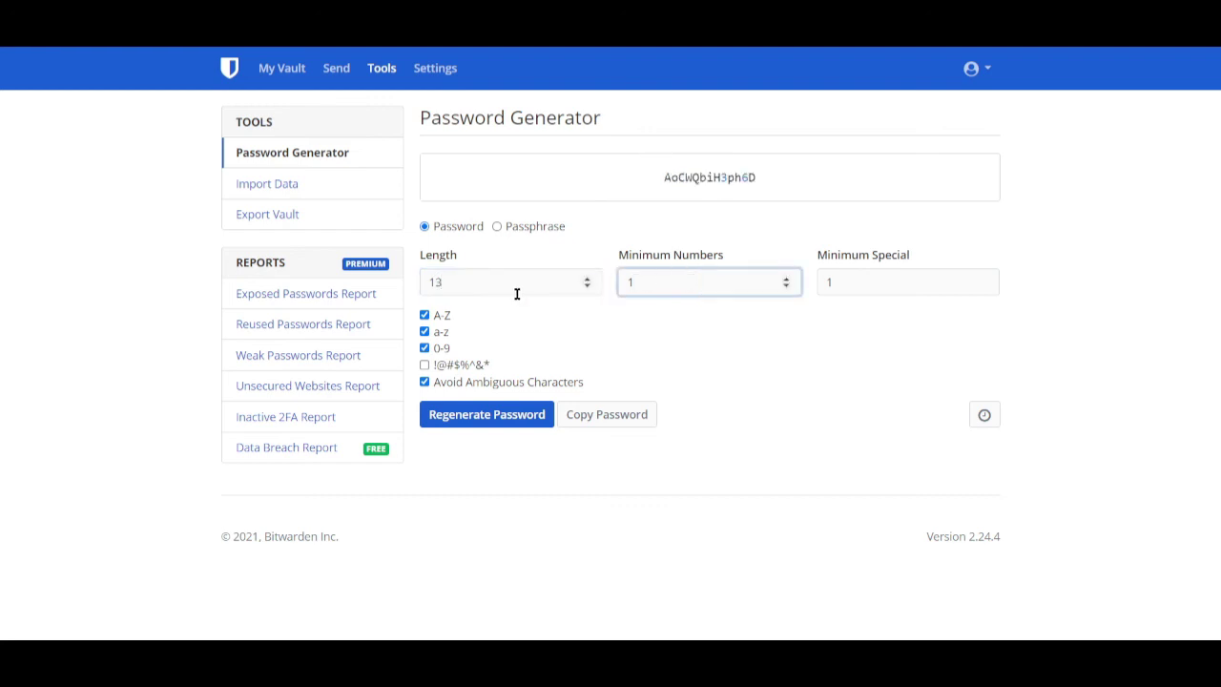
{"action": "left_click", "coordinate": [518, 292]}
{"action": "left_click", "coordinate": [696, 290]}
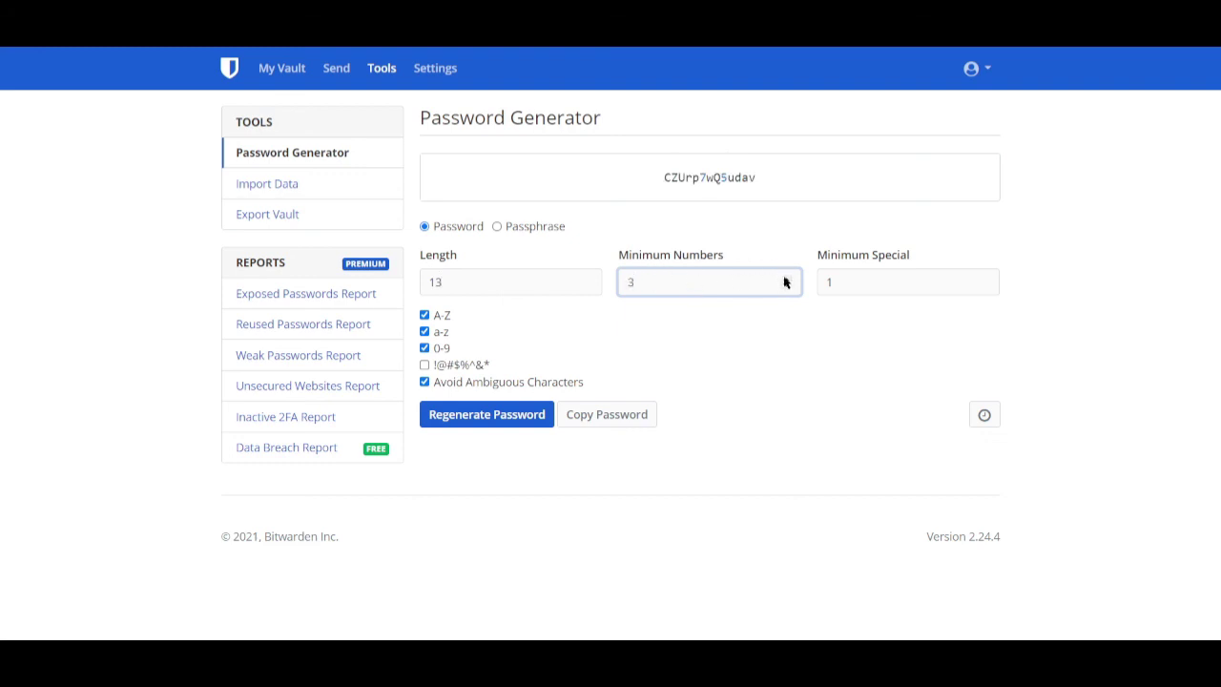
{"action": "left_click", "coordinate": [872, 280]}
{"action": "left_click", "coordinate": [729, 279]}
- Set minimum special characters to 3, then switch !@#$%^&* on and back off
{"action": "left_click", "coordinate": [872, 278]}
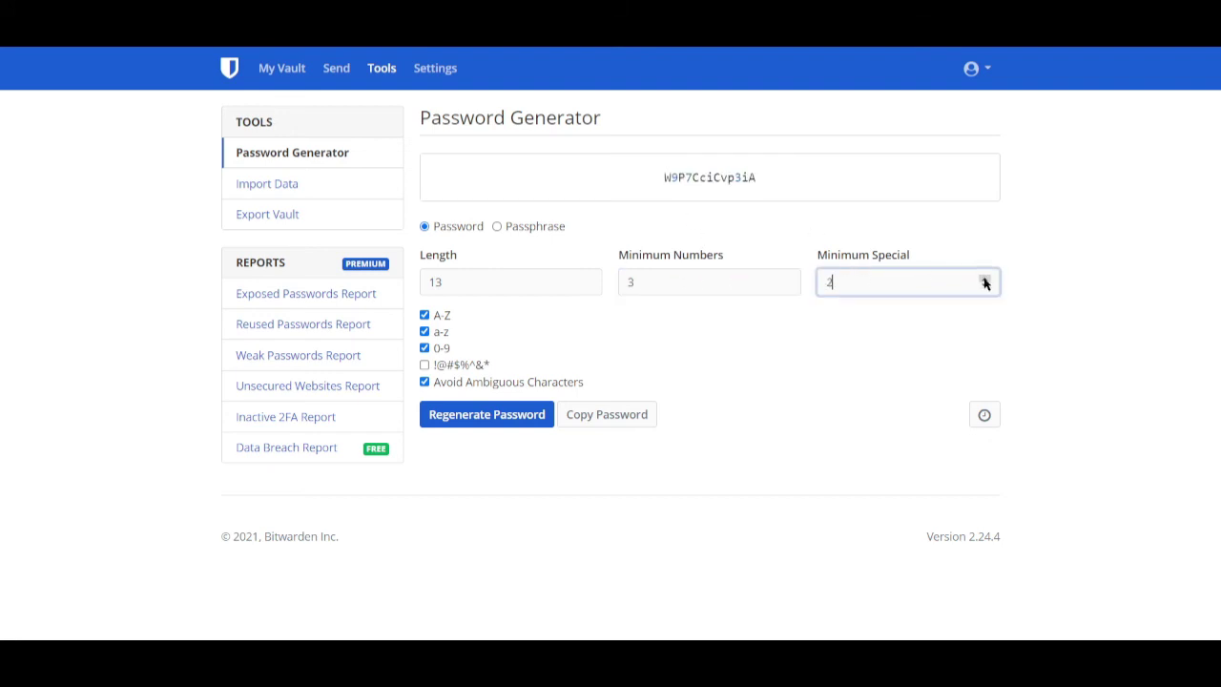
{"action": "left_click", "coordinate": [773, 281]}
{"action": "left_click", "coordinate": [869, 277]}
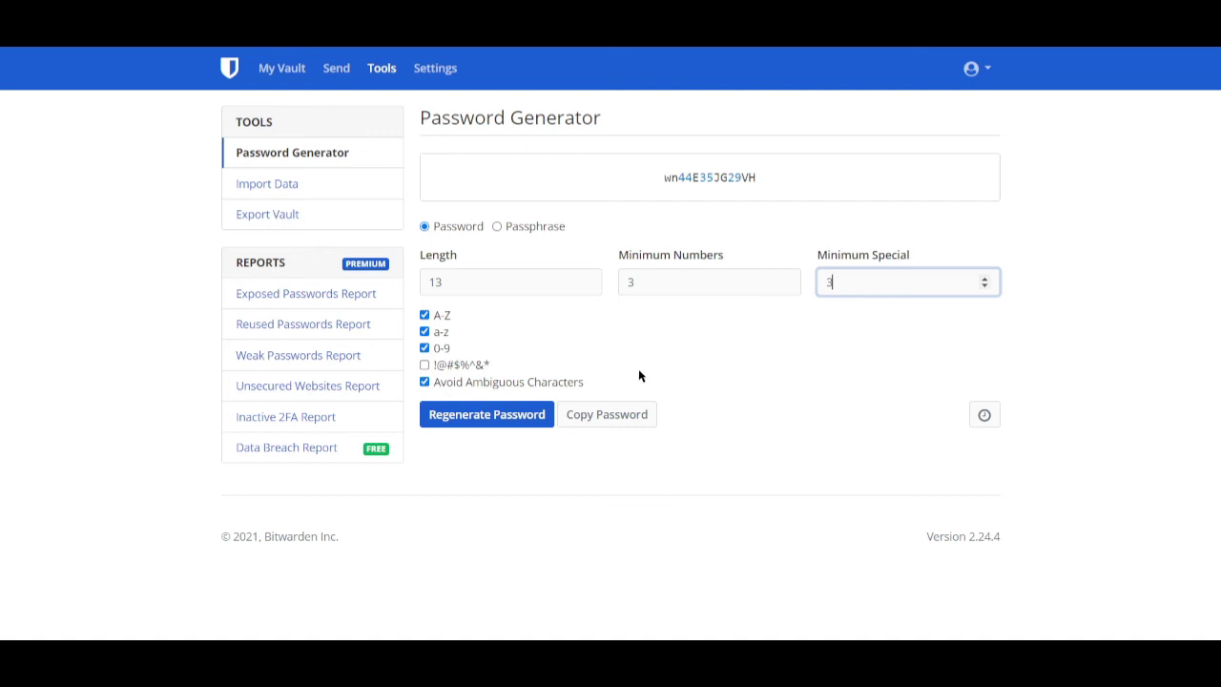
{"action": "left_click", "coordinate": [426, 366]}
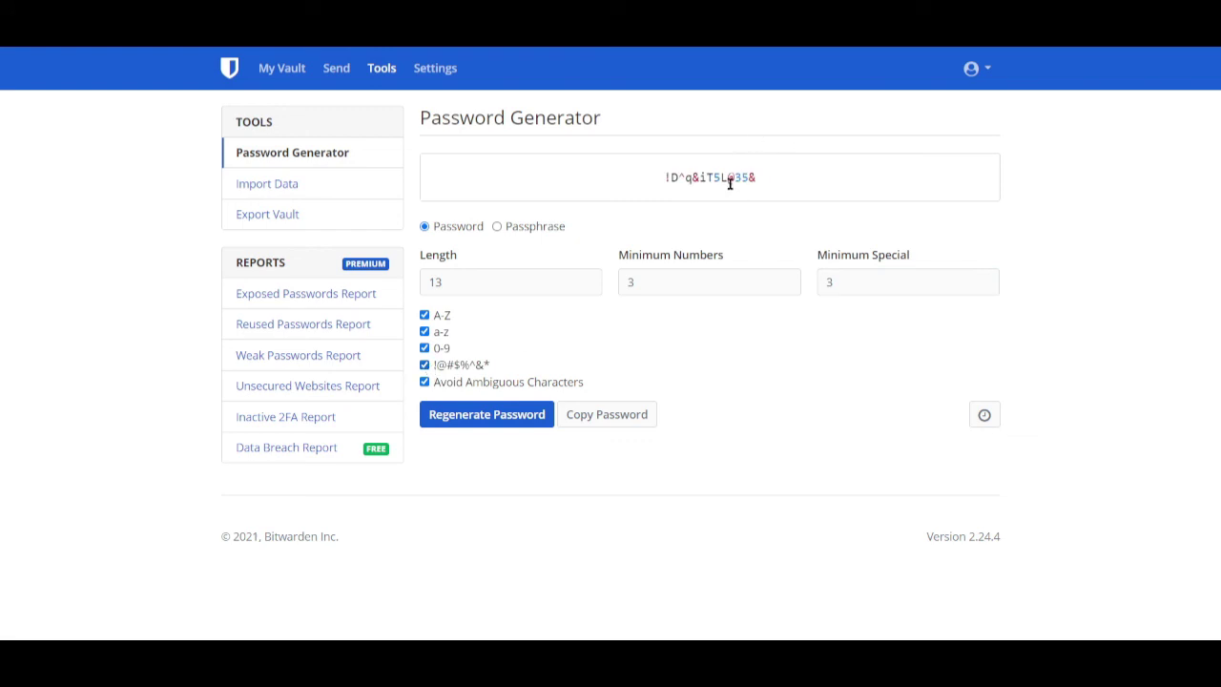
{"action": "left_click", "coordinate": [425, 365]}
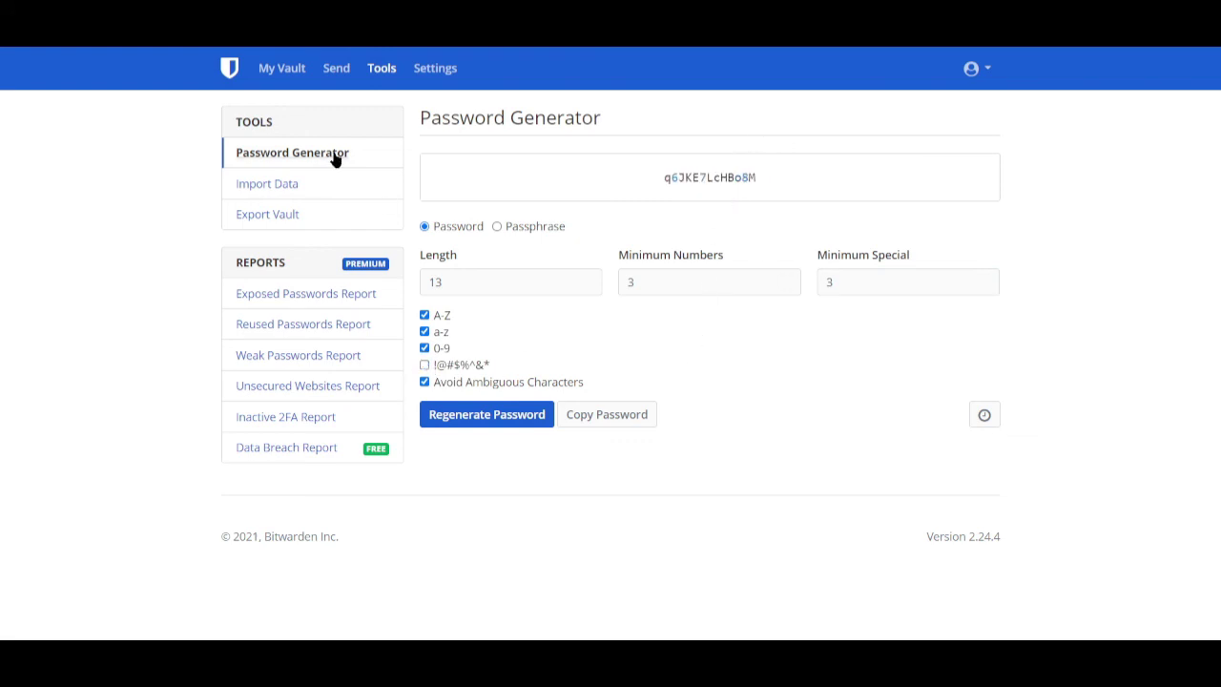